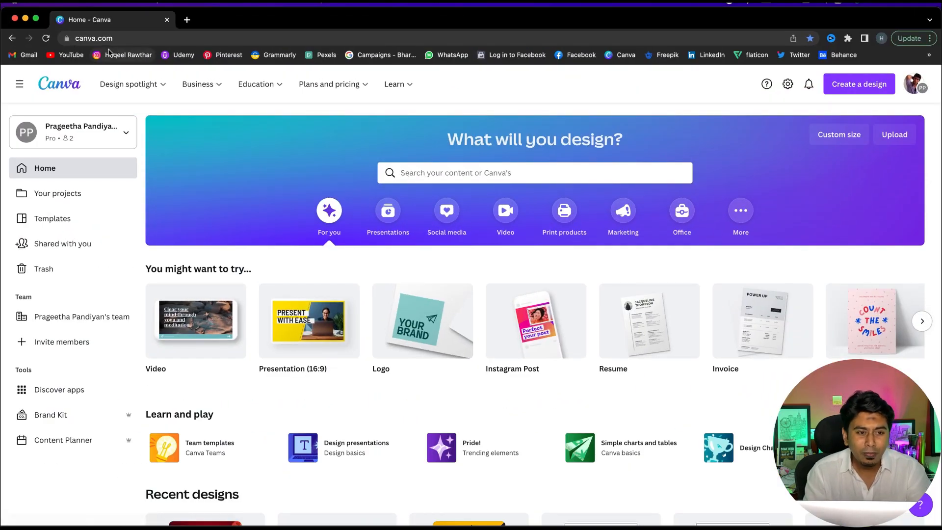
# Create a new Instagram Post design of 1080 × 1080 px
pyautogui.click(121, 39)
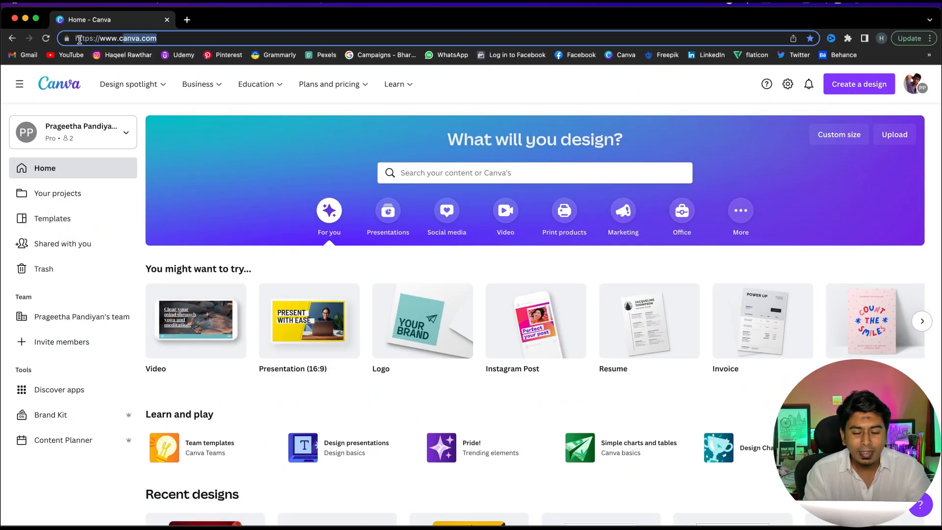
pyautogui.click(469, 81)
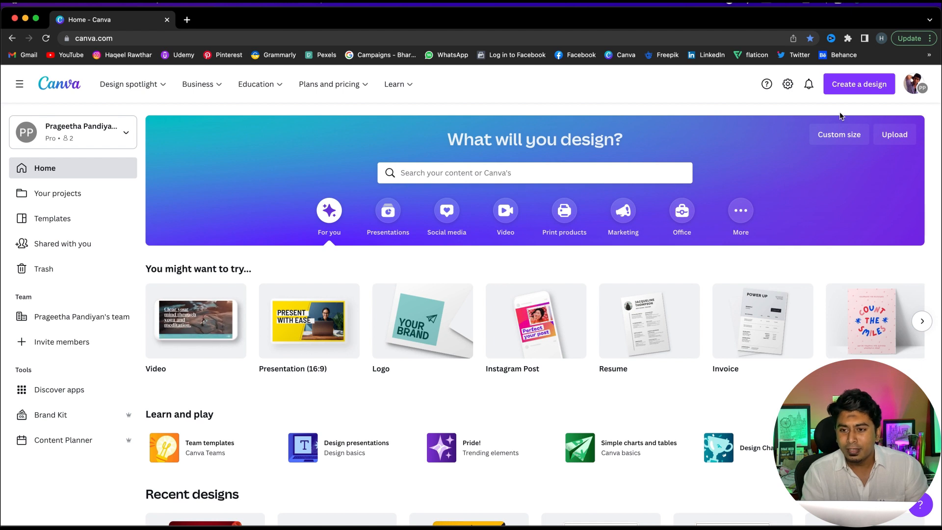
pyautogui.click(851, 87)
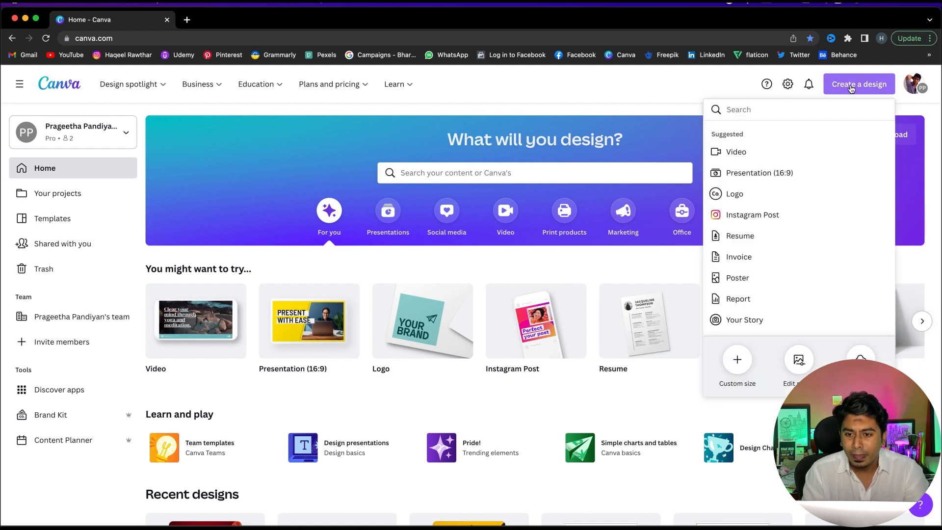
pyautogui.click(755, 217)
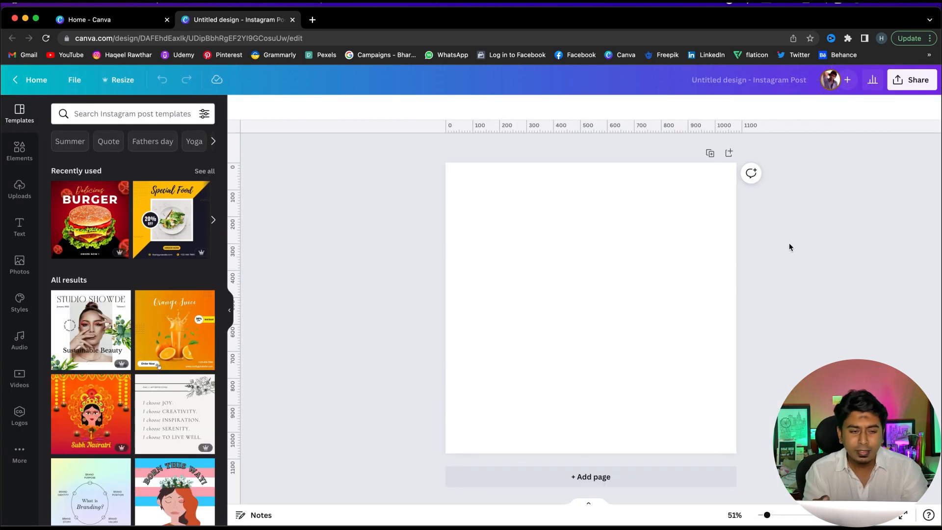
pyautogui.click(118, 20)
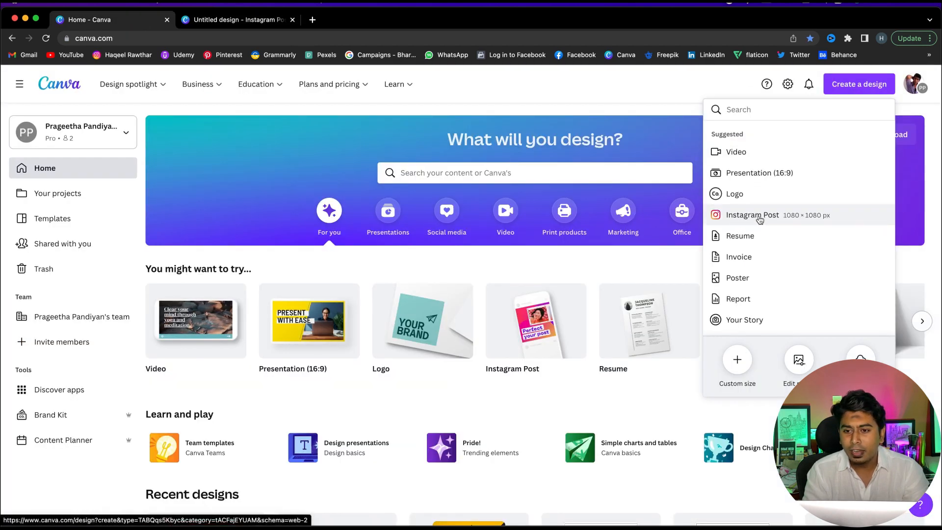
pyautogui.click(258, 22)
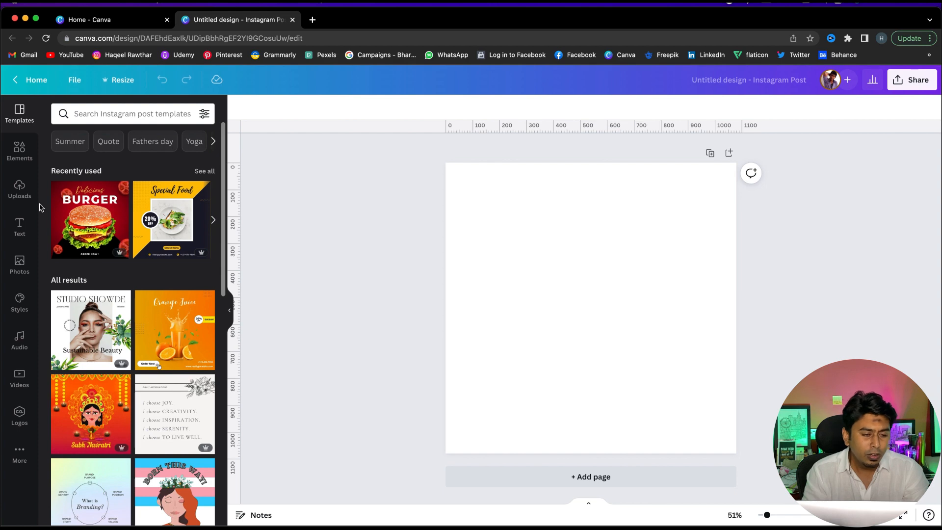
# Search the stock photos for red gradient backgrounds
pyautogui.click(18, 265)
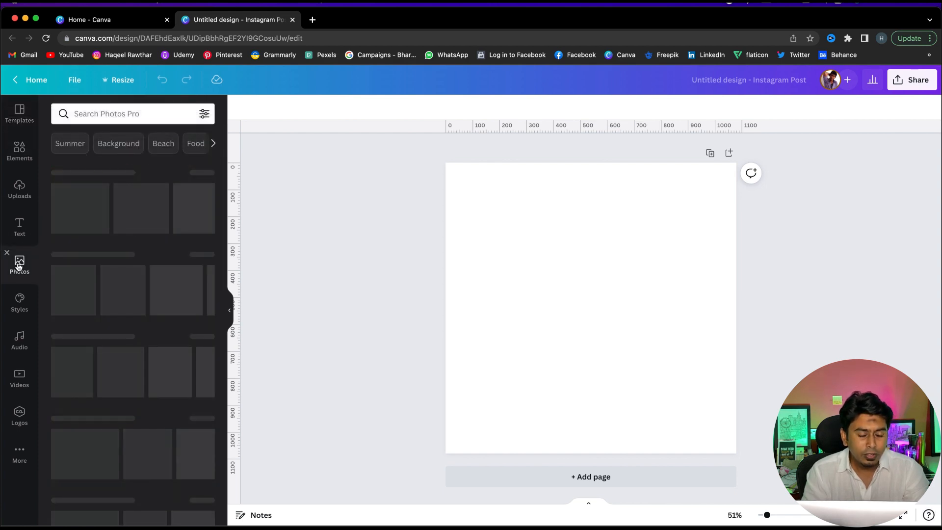
pyautogui.click(124, 110)
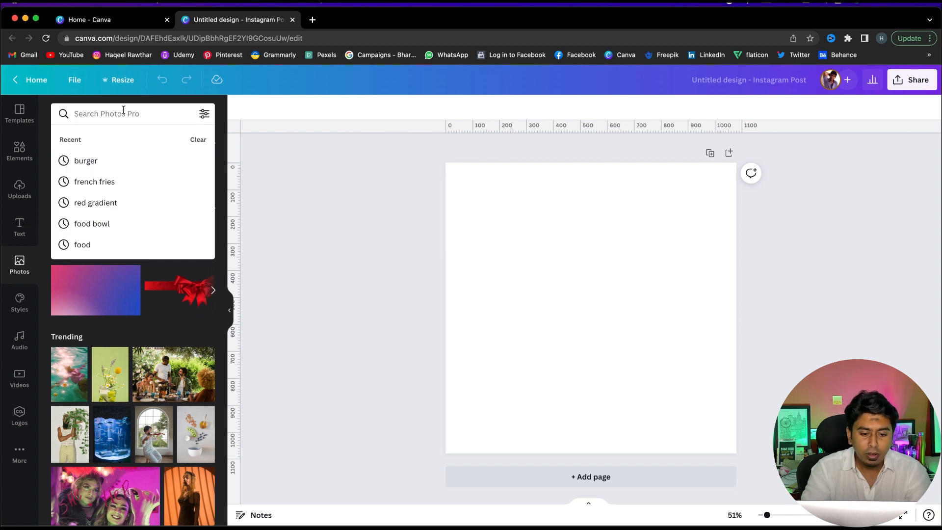
pyautogui.write('red')
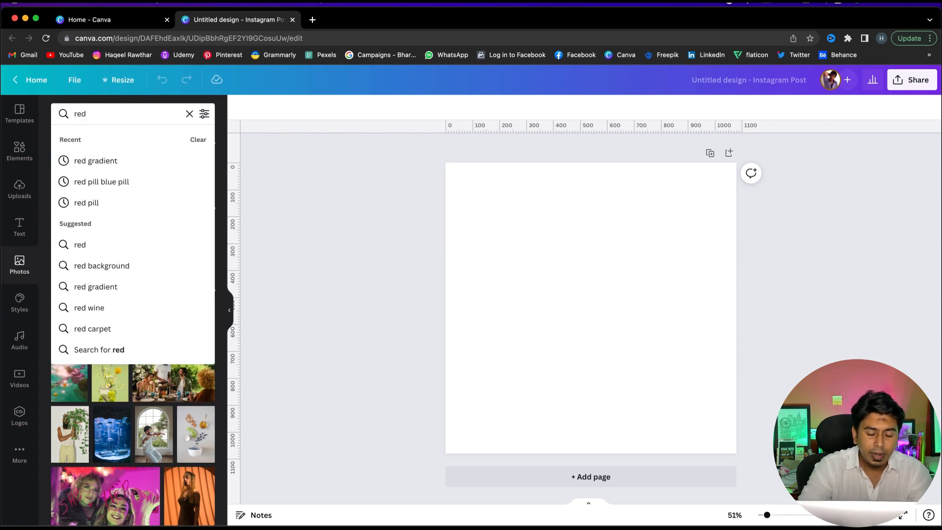
pyautogui.click(109, 160)
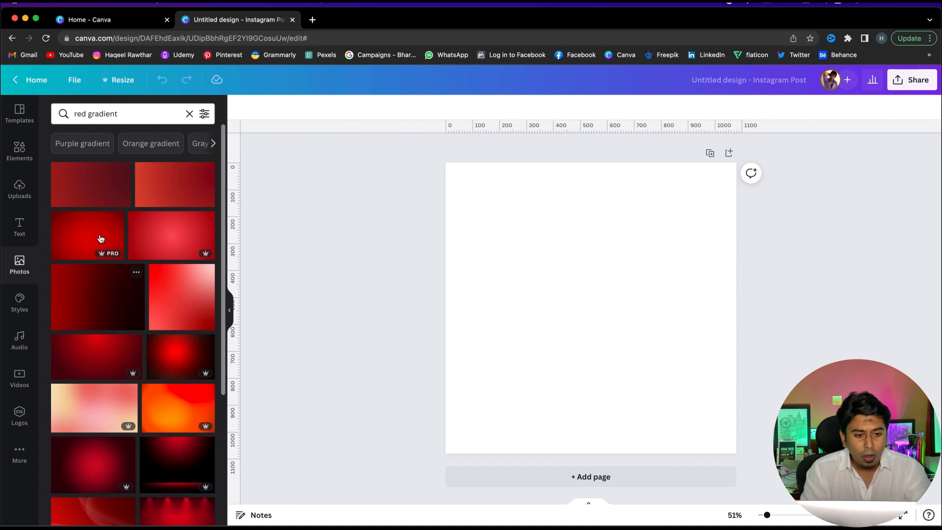
pyautogui.scroll(-3, 136, 360)
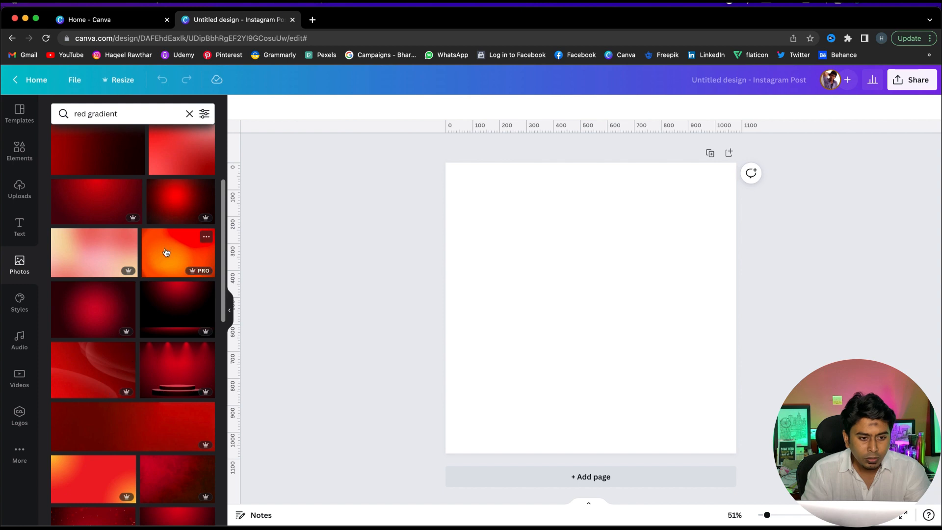
pyautogui.click(174, 311)
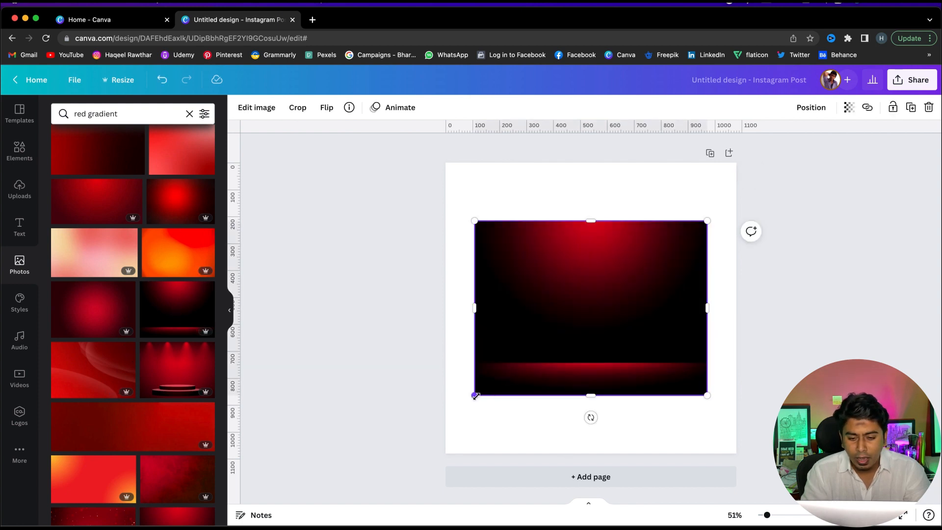
pyautogui.moveTo(559, 315); pyautogui.dragTo(433, 312)
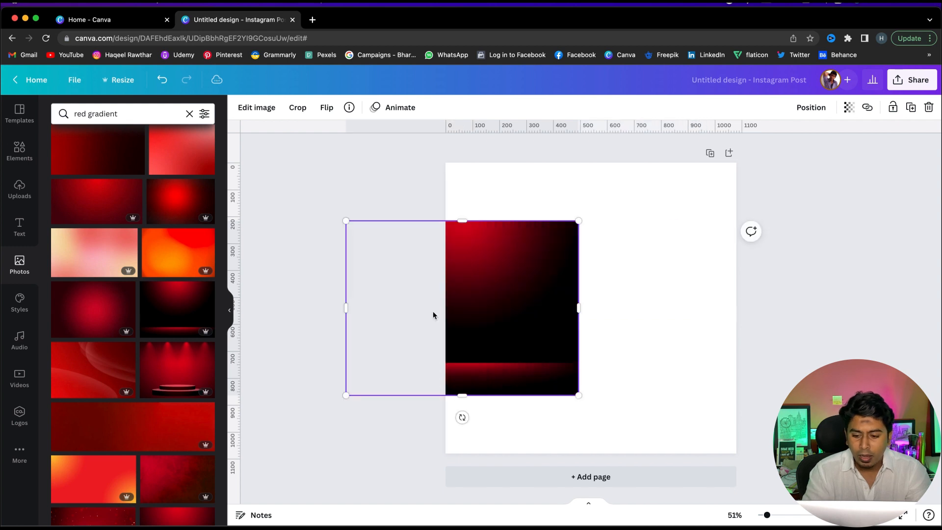
pyautogui.press('Delete')
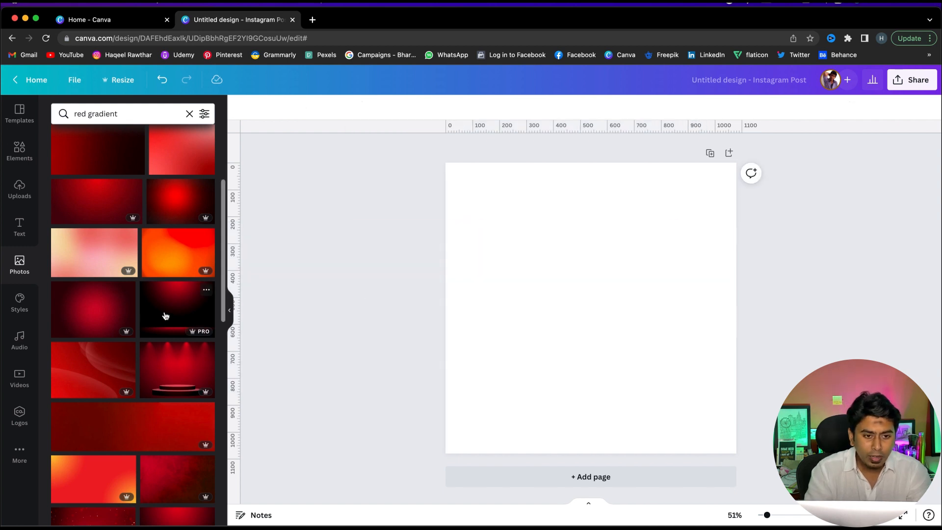
# Place a dark red gradient photo as the page background and enlarge it inside its frame
pyautogui.moveTo(165, 315); pyautogui.dragTo(476, 253)
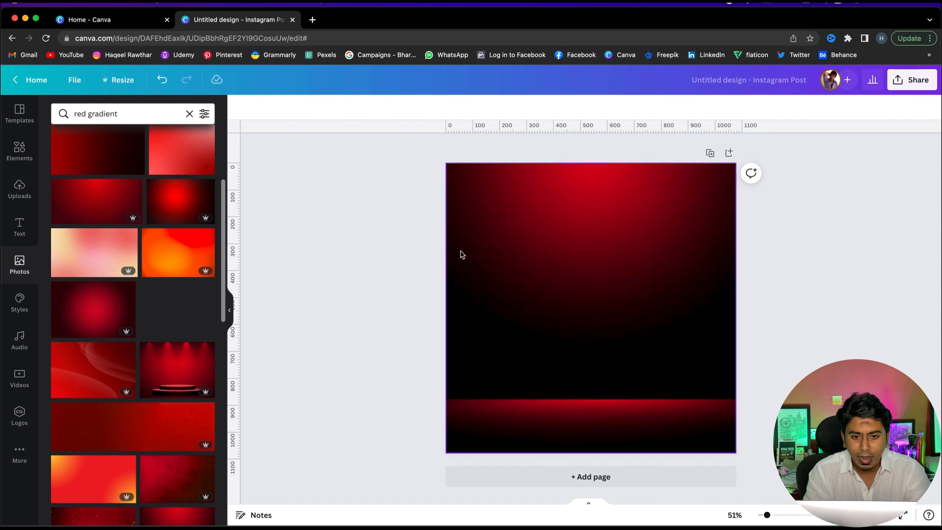
pyautogui.doubleClick(609, 258)
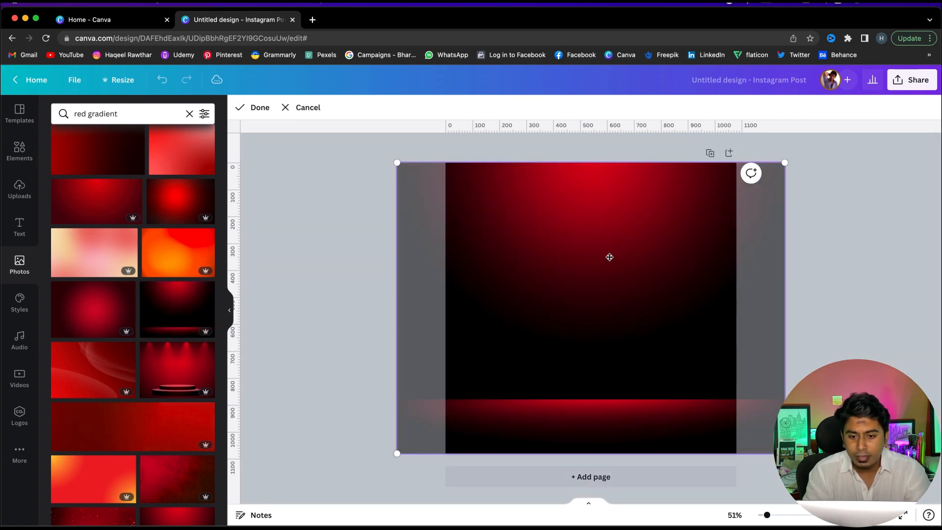
pyautogui.moveTo(396, 454); pyautogui.dragTo(241, 527)
pyautogui.moveTo(783, 162); pyautogui.dragTo(893, 132)
pyautogui.moveTo(638, 204); pyautogui.dragTo(668, 310)
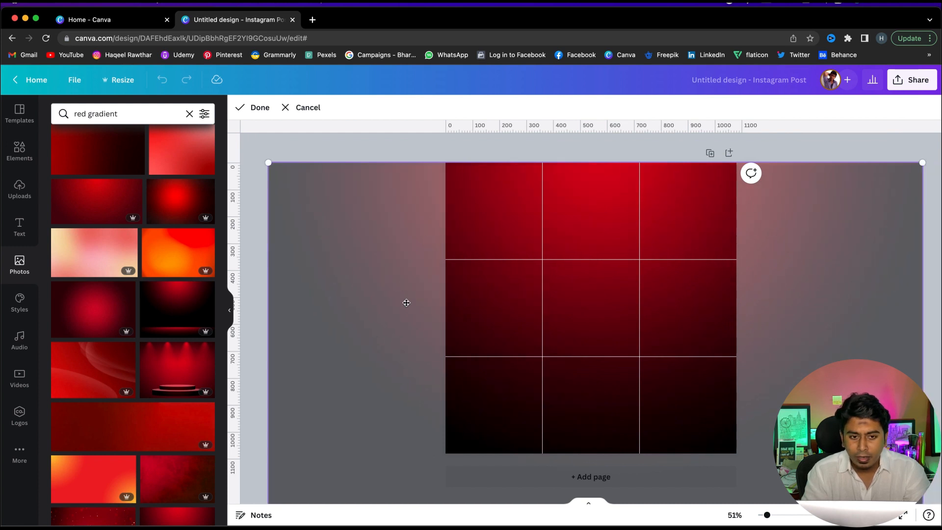
pyautogui.moveTo(269, 159); pyautogui.dragTo(241, 137)
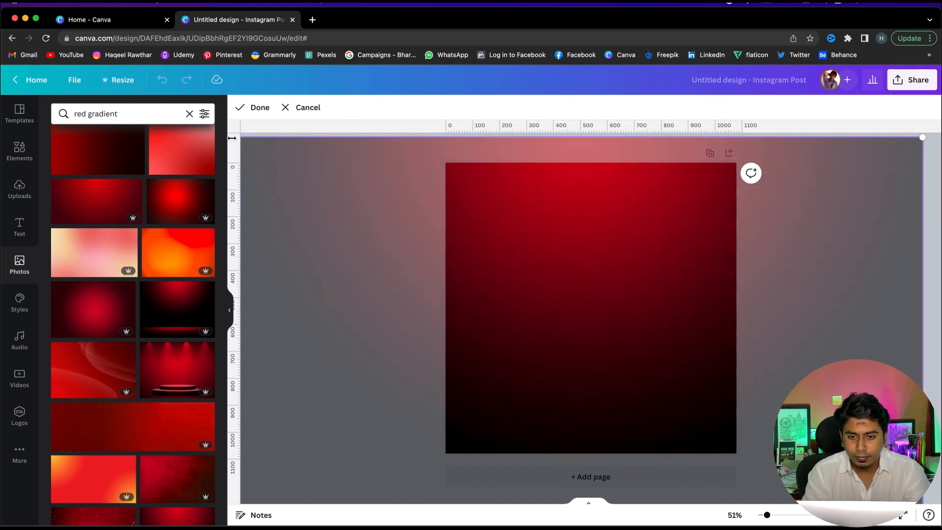
pyautogui.moveTo(607, 233); pyautogui.dragTo(619, 263)
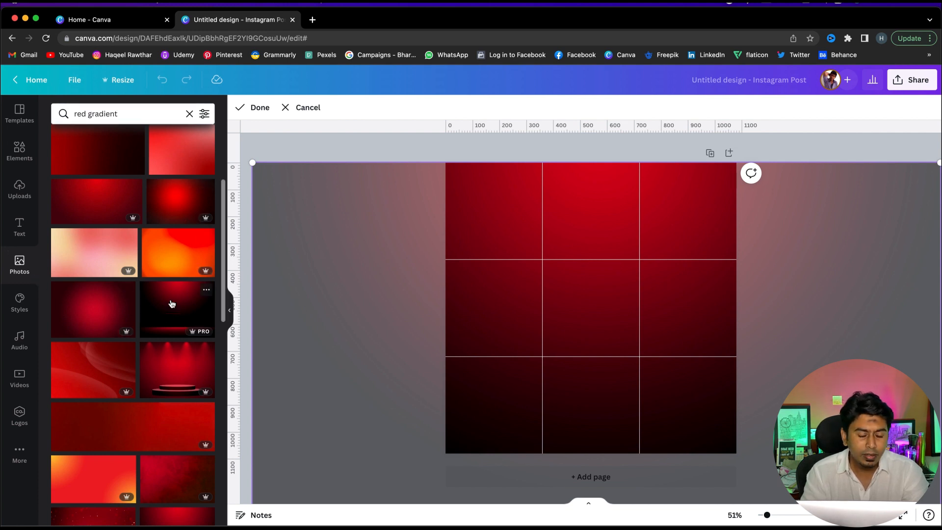
pyautogui.scroll(3, 175, 307)
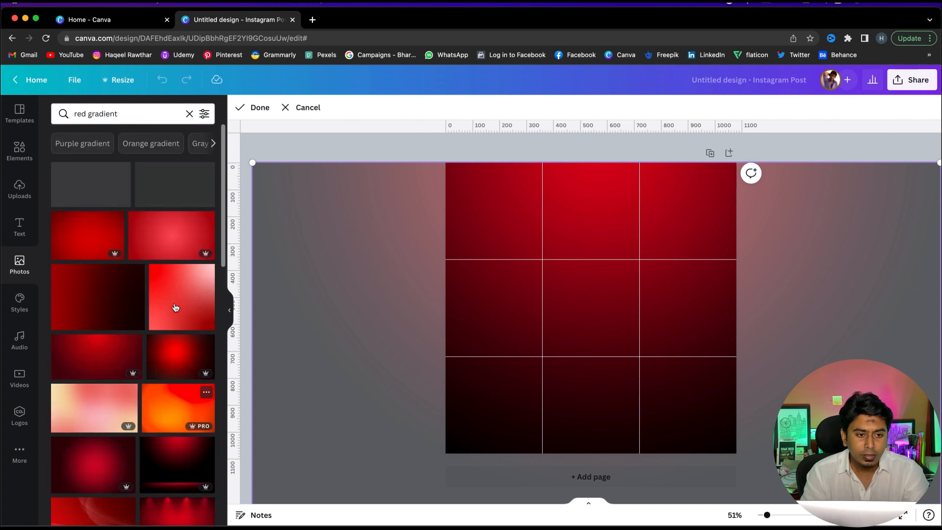
pyautogui.scroll(-2, 175, 308)
pyautogui.scroll(-2, 176, 307)
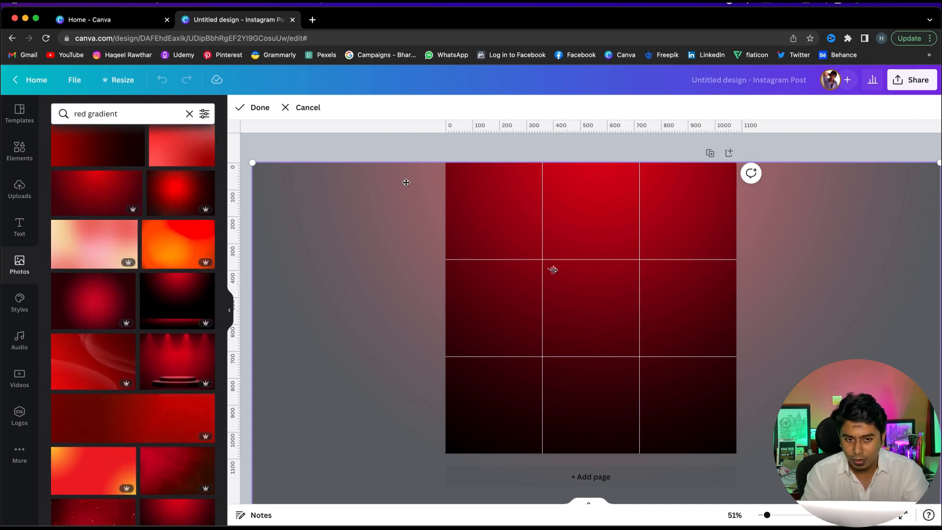
# Adjust the background photo's scale and position within the frame so the red glow sits at the top
pyautogui.moveTo(252, 159); pyautogui.dragTo(226, 152)
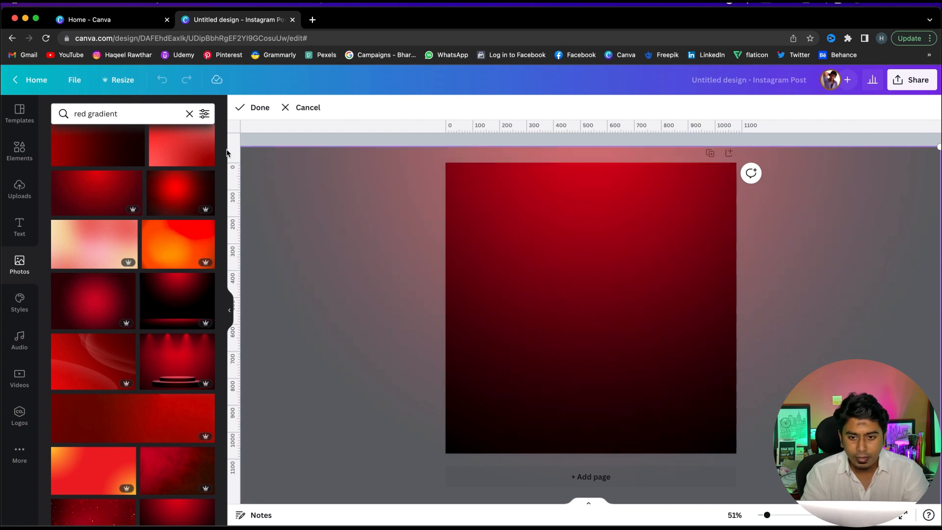
pyautogui.moveTo(583, 231); pyautogui.dragTo(610, 273)
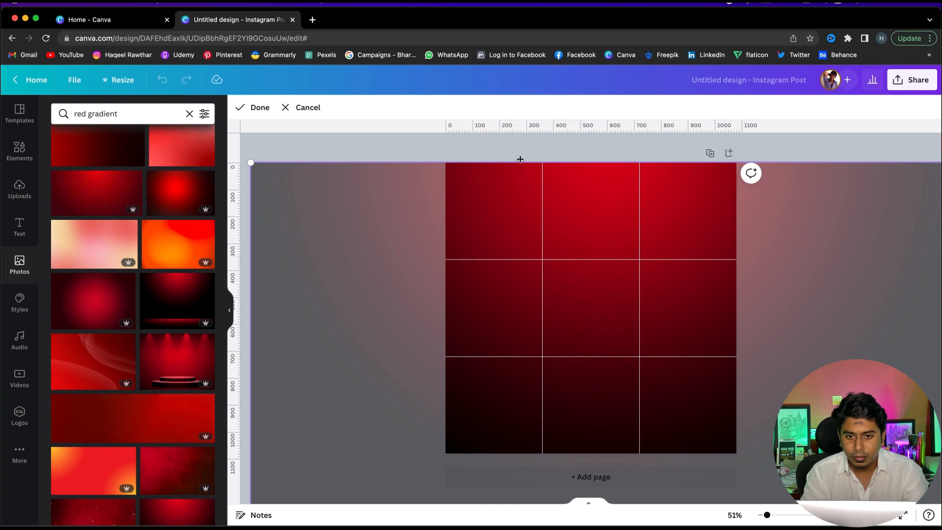
pyautogui.click(521, 150)
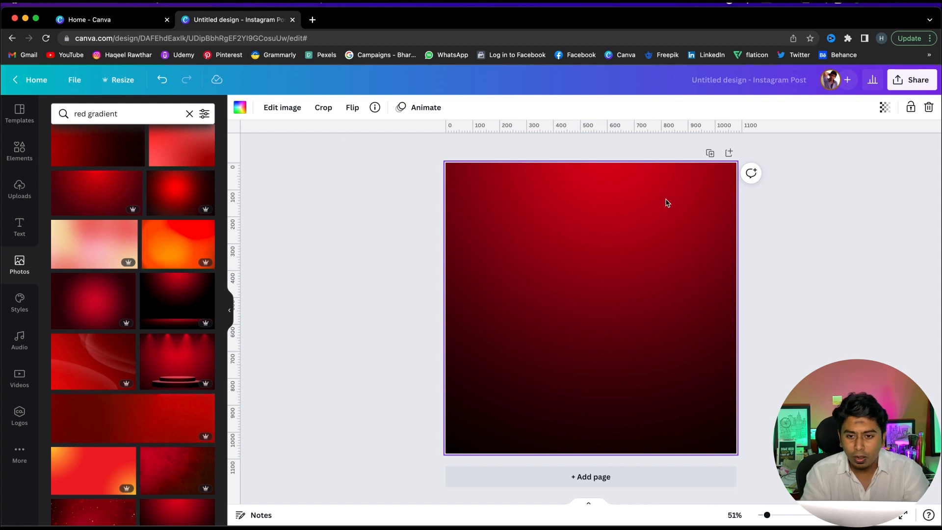
pyautogui.doubleClick(640, 212)
pyautogui.moveTo(640, 212); pyautogui.dragTo(628, 212)
pyautogui.click(781, 147)
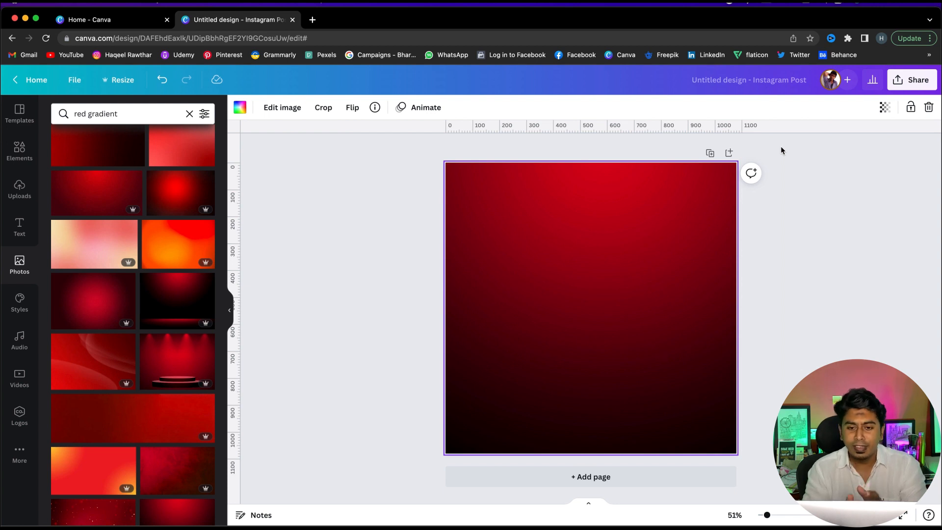
pyautogui.click(397, 226)
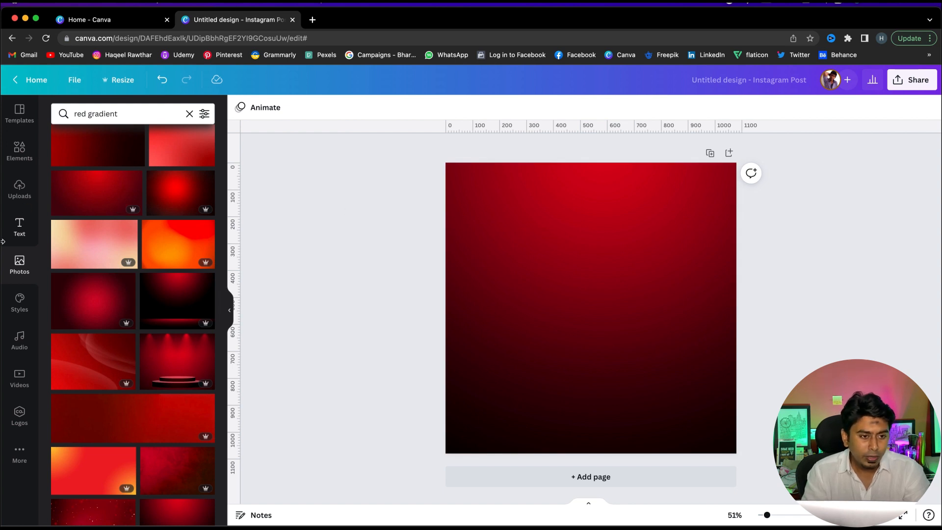
# Add a circle shape to the page and set its fill colour to black #000000
pyautogui.click(18, 150)
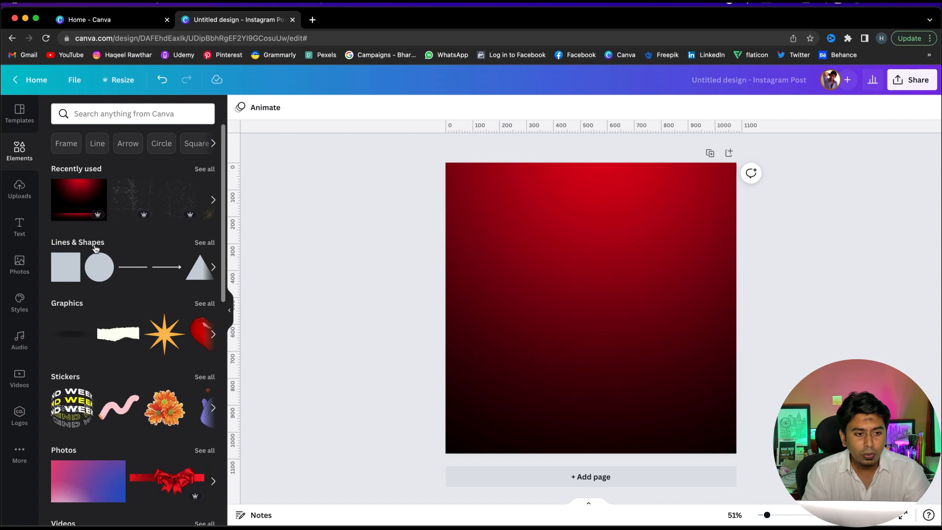
pyautogui.click(204, 243)
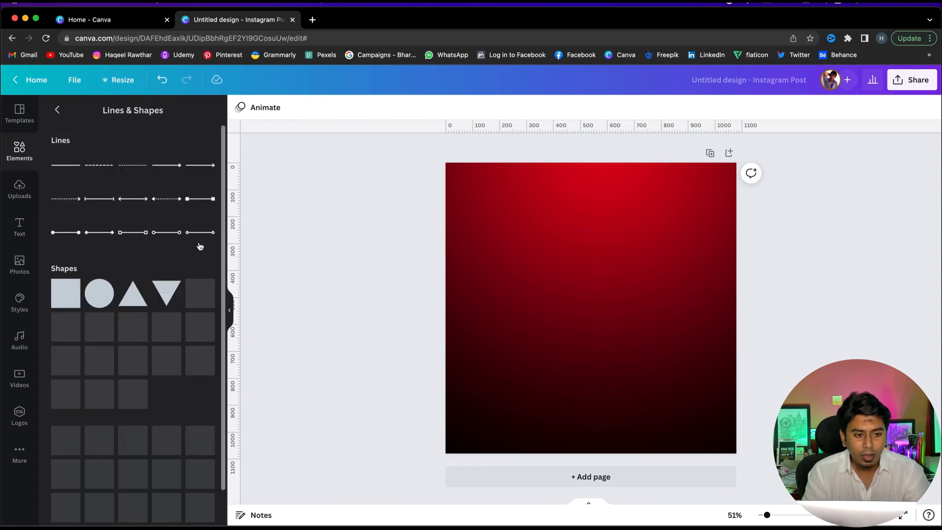
pyautogui.click(93, 299)
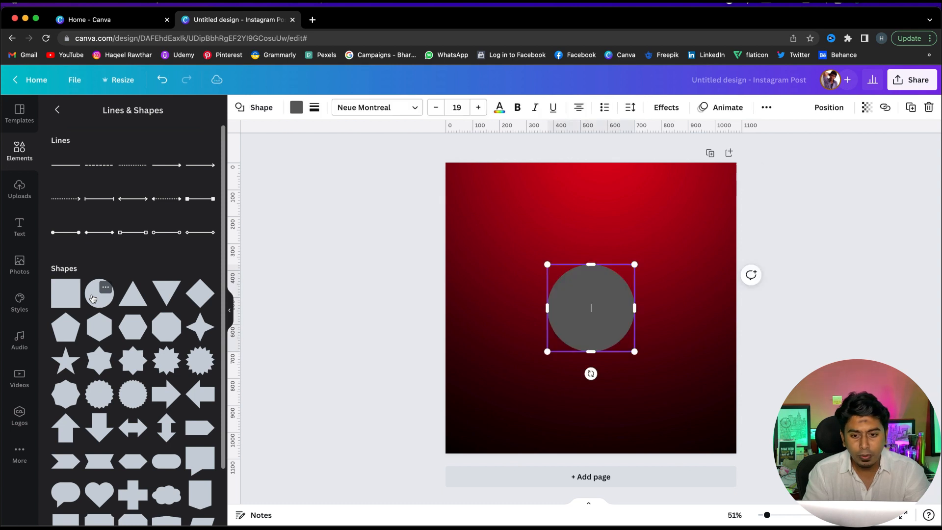
pyautogui.click(295, 104)
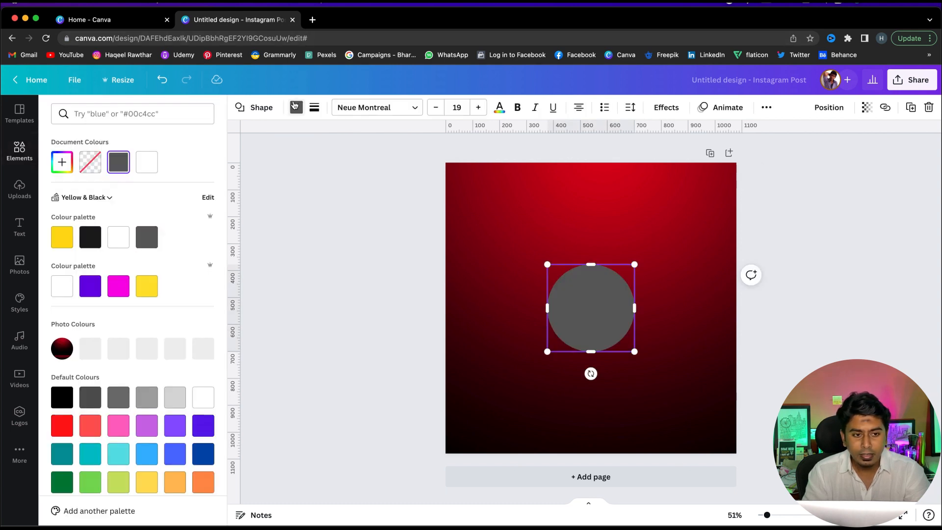
pyautogui.click(91, 231)
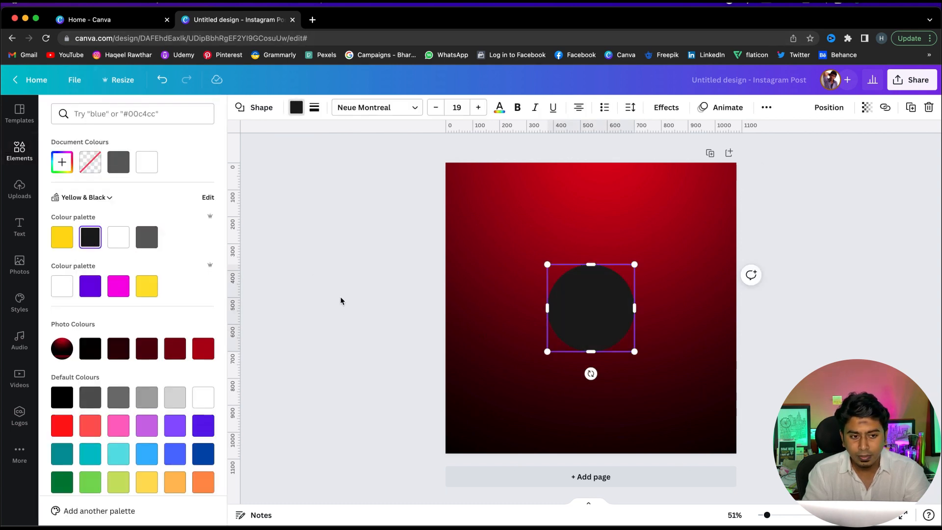
pyautogui.click(62, 162)
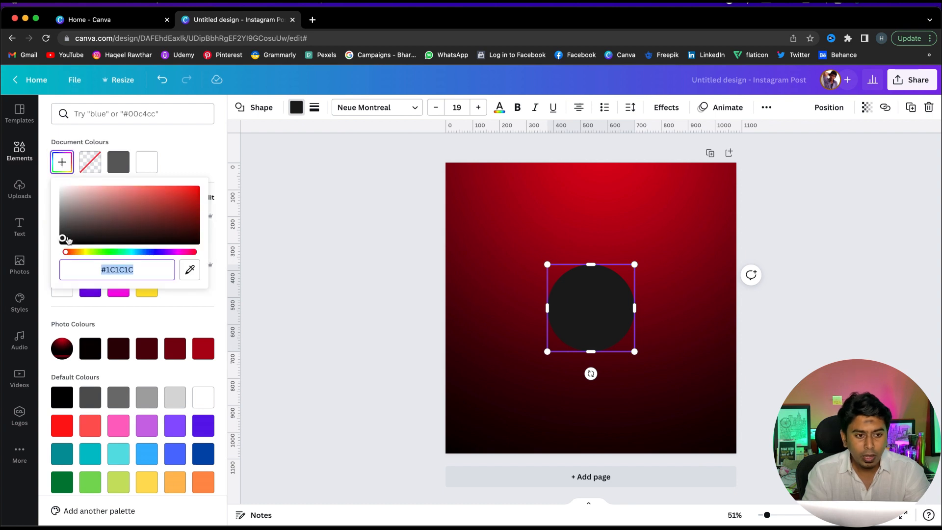
pyautogui.moveTo(66, 239); pyautogui.dragTo(57, 255)
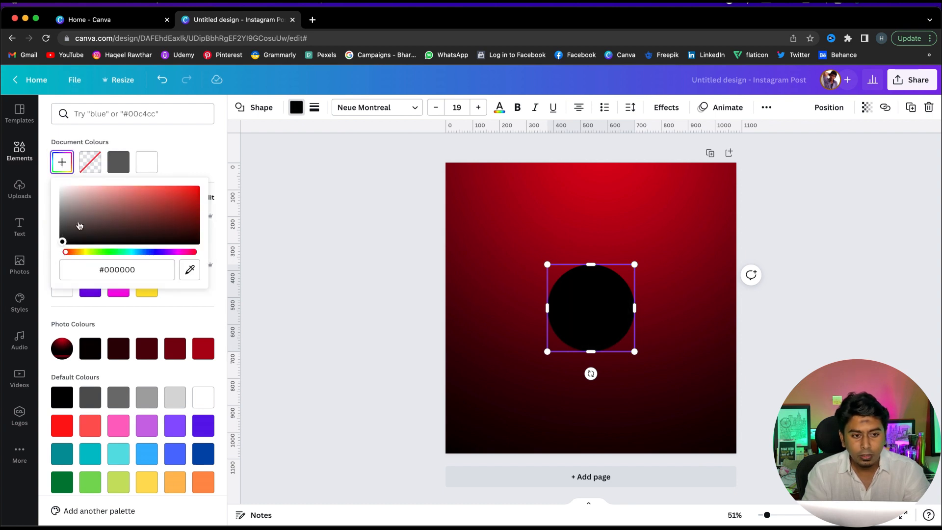
pyautogui.press('Escape')
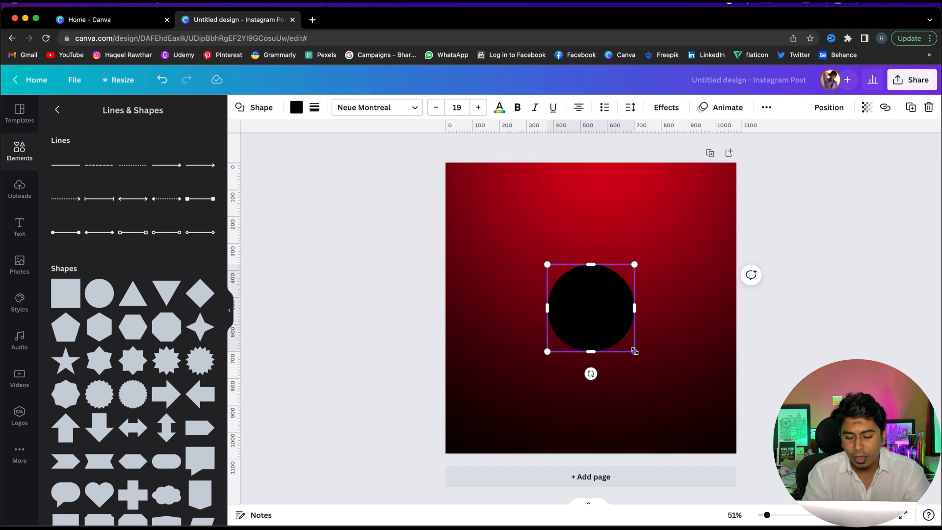
# Enlarge the black circle and move it down so it extends past the page's lower edge
pyautogui.moveTo(640, 356); pyautogui.dragTo(713, 432)
pyautogui.moveTo(644, 349); pyautogui.dragTo(629, 404)
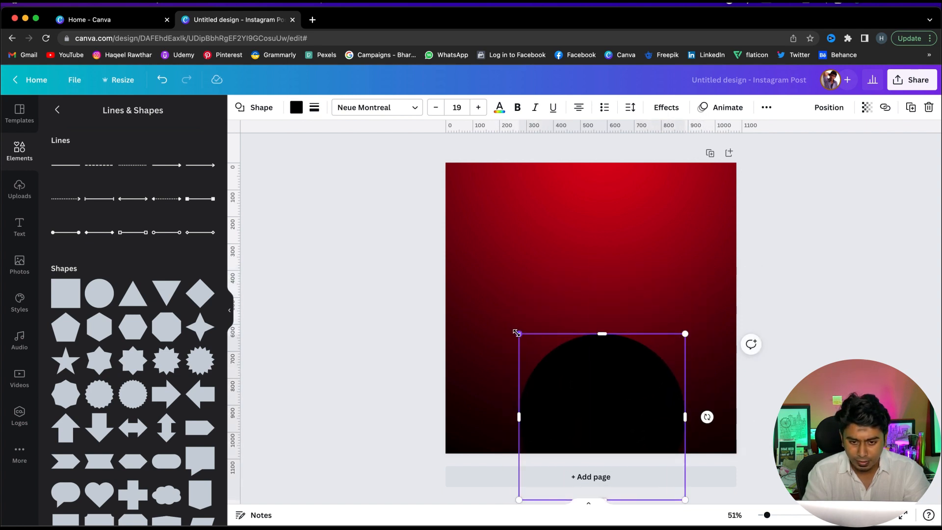
# Enlarge the black circle and reposition it so its top sits near the page's middle, spanning most of the width
pyautogui.moveTo(520, 336); pyautogui.dragTo(420, 305)
pyautogui.moveTo(582, 332); pyautogui.dragTo(609, 378)
pyautogui.moveTo(482, 315); pyautogui.dragTo(451, 304)
pyautogui.moveTo(564, 355); pyautogui.dragTo(563, 355)
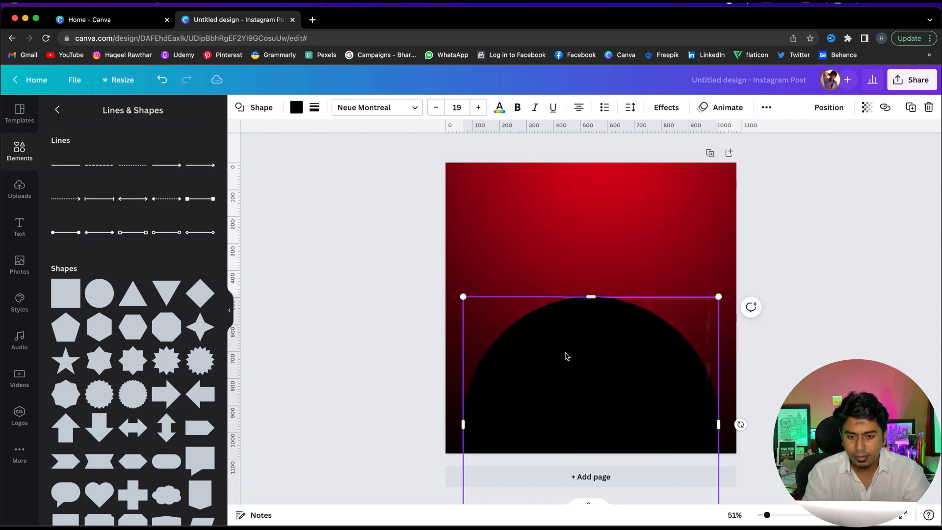
pyautogui.click(796, 355)
pyautogui.click(616, 364)
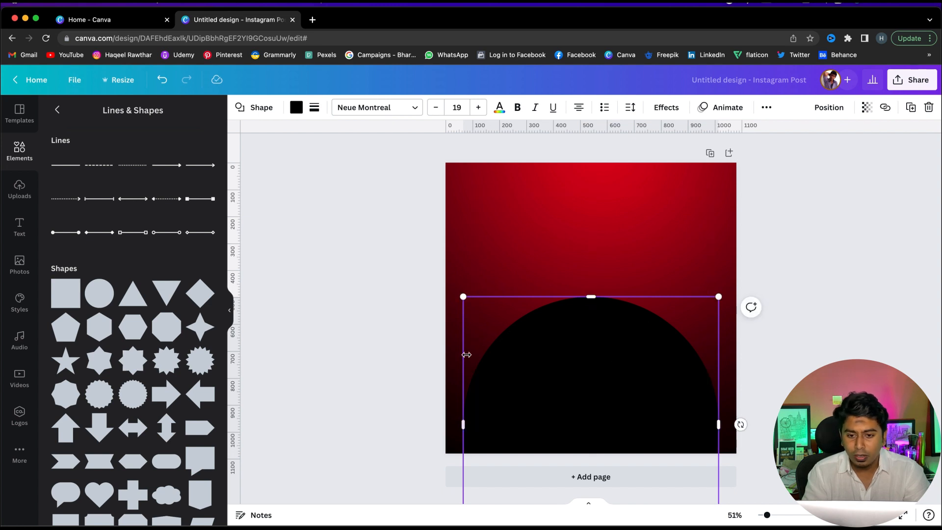
pyautogui.click(356, 326)
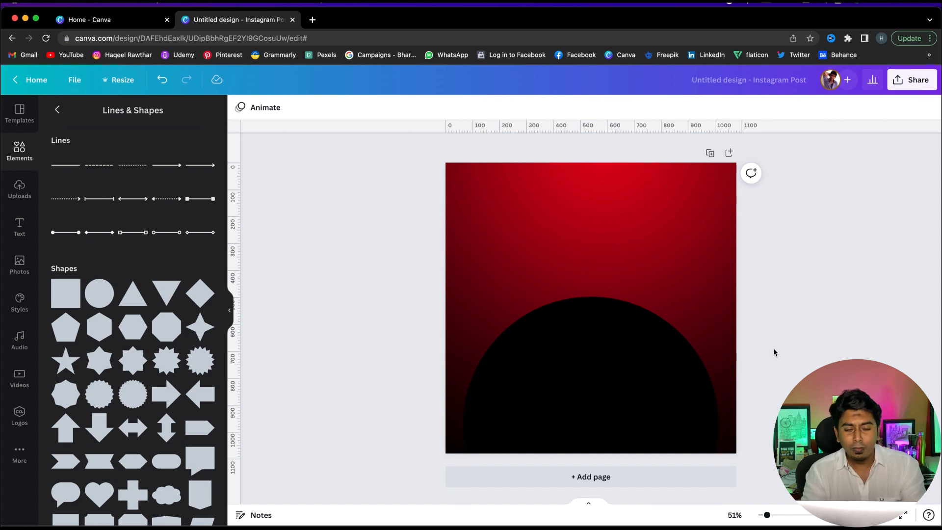
pyautogui.click(6, 157)
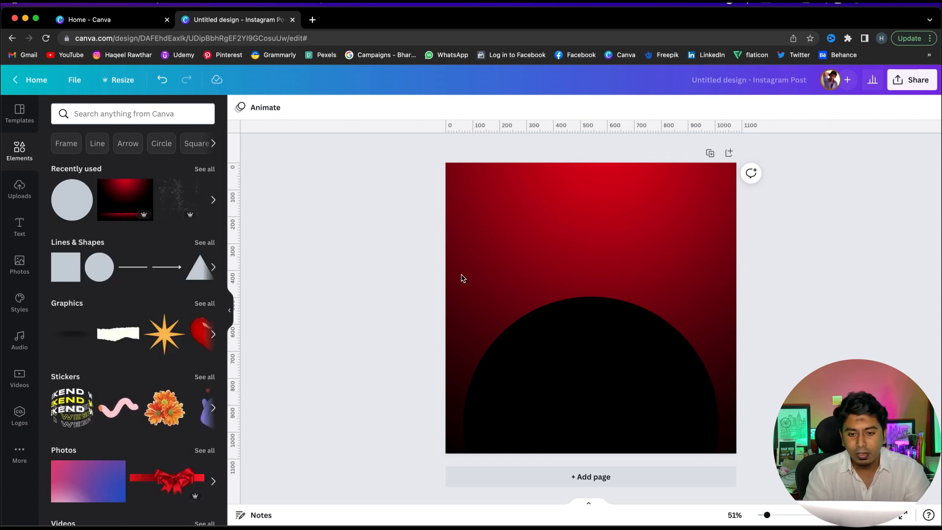
pyautogui.click(610, 385)
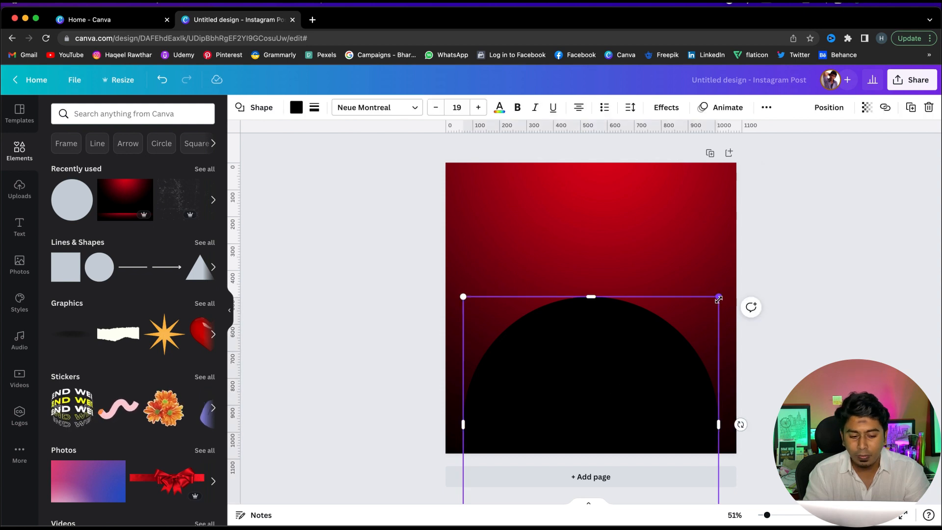
pyautogui.moveTo(718, 298); pyautogui.dragTo(720, 296)
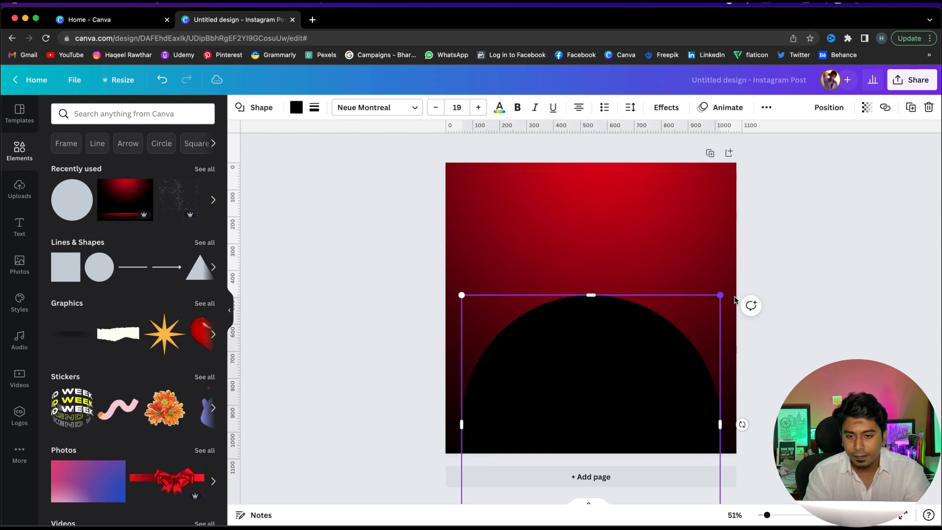
pyautogui.click(811, 331)
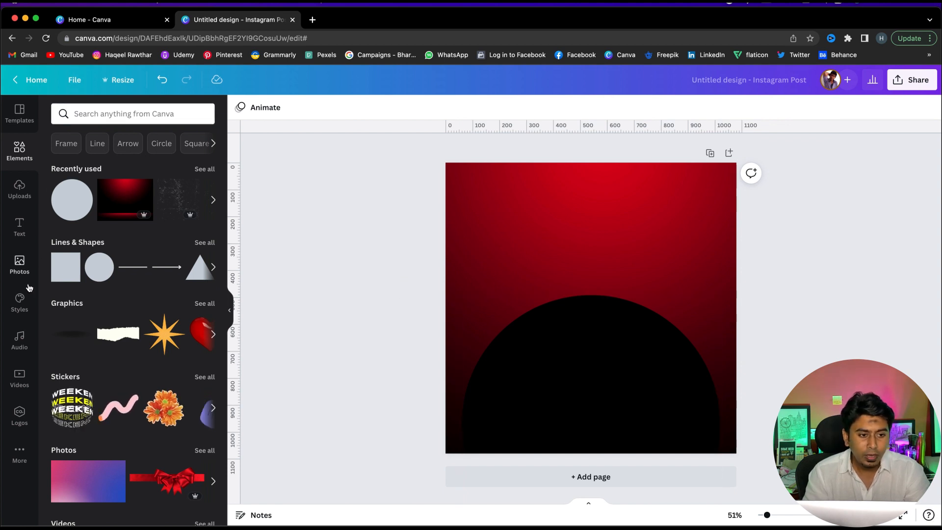
# Search the photo library for burger and add a cut-out burger image to the page
pyautogui.click(14, 267)
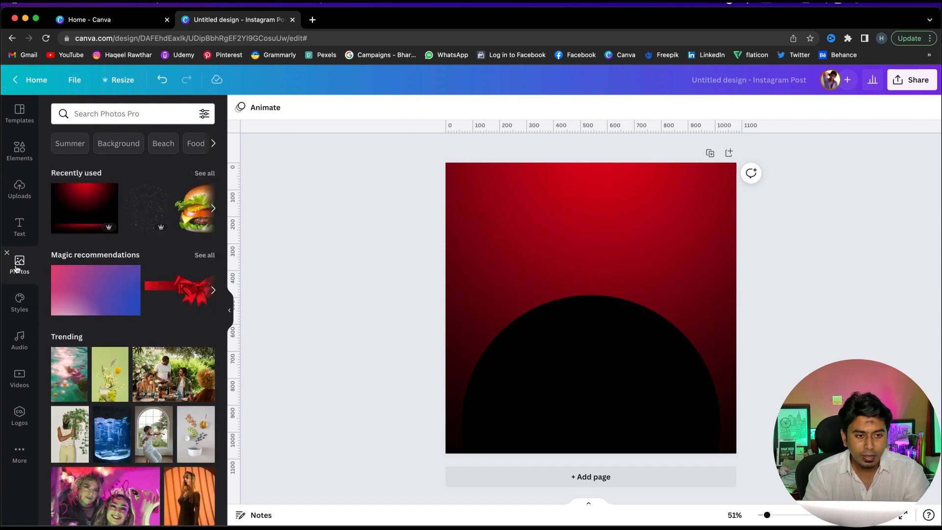
pyautogui.click(110, 115)
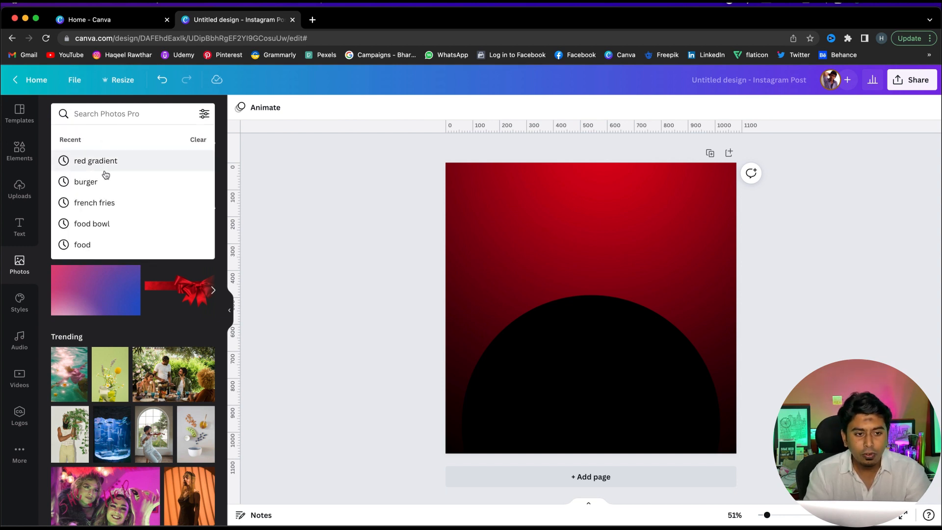
pyautogui.write('burger')
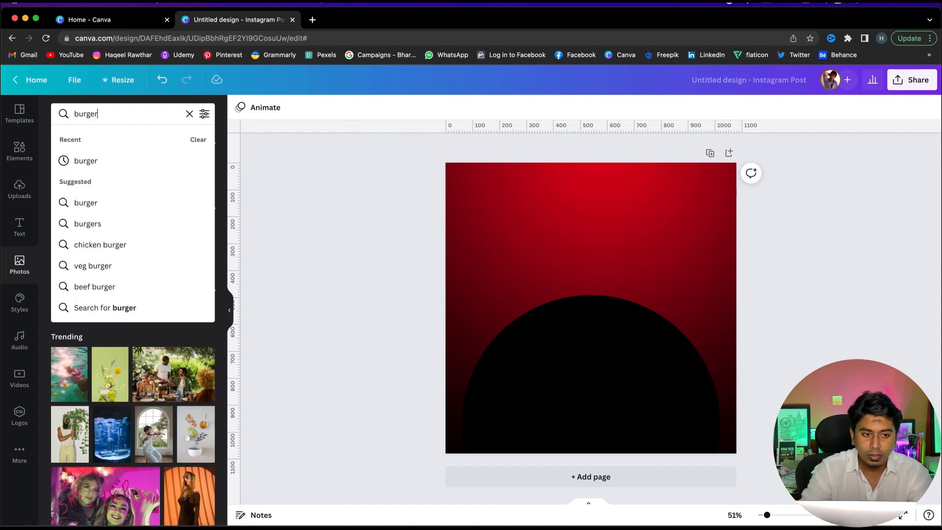
pyautogui.press('Return')
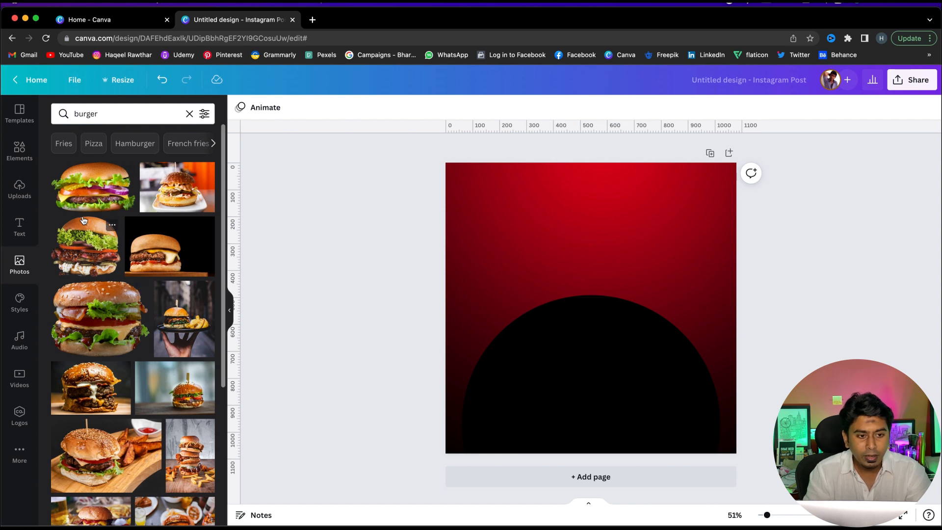
pyautogui.click(88, 257)
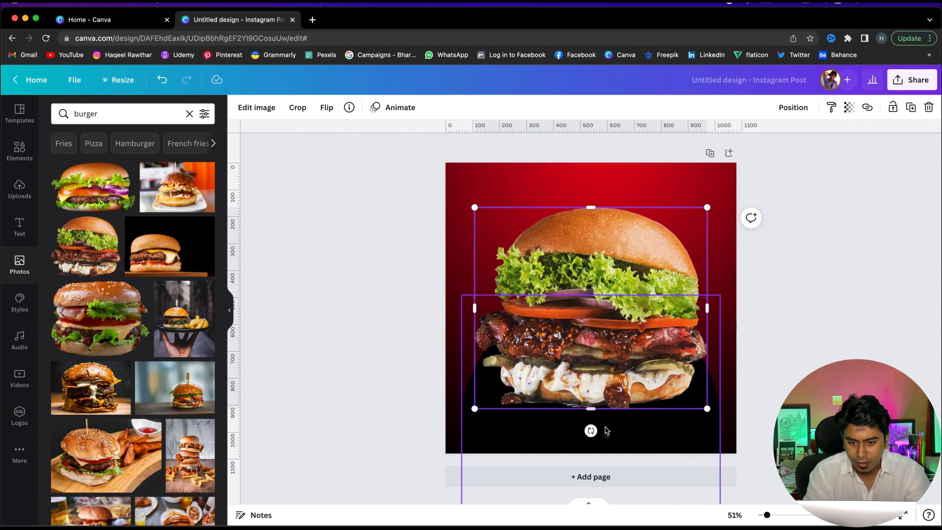
# Tilt the burger image slightly by rotating it
pyautogui.moveTo(631, 245)
pyautogui.mouseDown()
pyautogui.moveTo(630, 268)
pyautogui.moveTo(624, 248)
pyautogui.mouseUp()
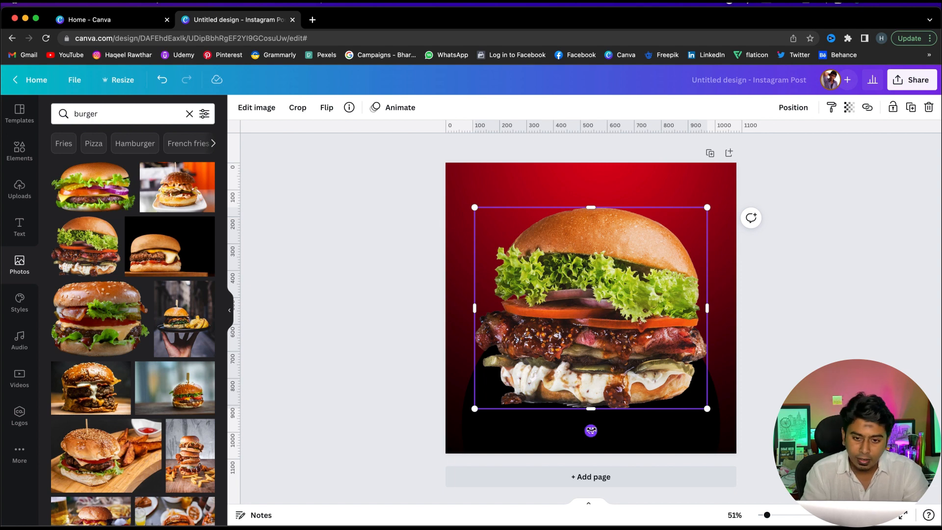
pyautogui.moveTo(591, 431); pyautogui.dragTo(594, 434)
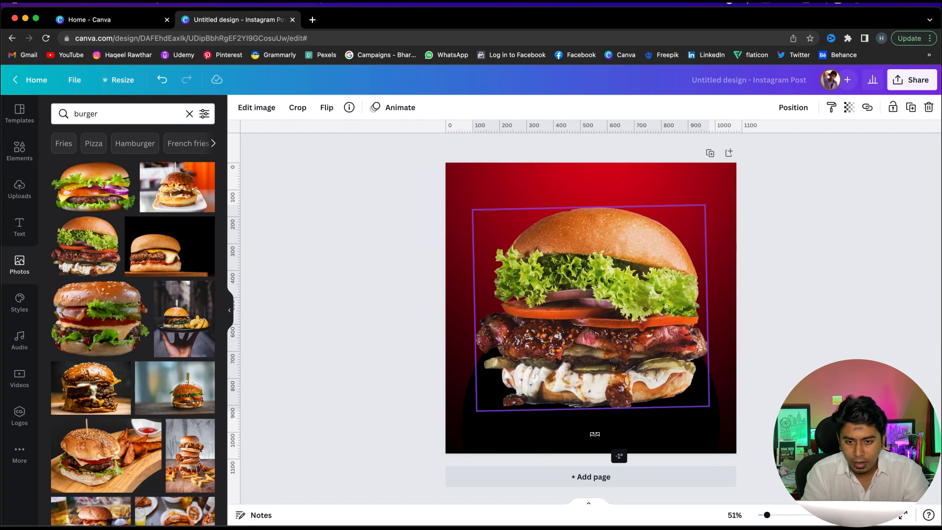
pyautogui.moveTo(595, 433); pyautogui.dragTo(593, 431)
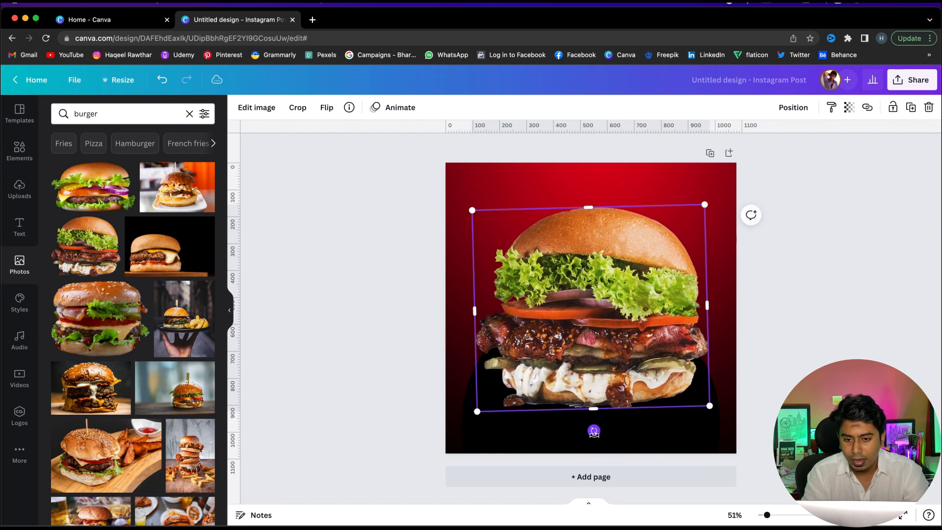
pyautogui.click(794, 361)
# Resize the burger image and centre it over the black circle
pyautogui.click(631, 262)
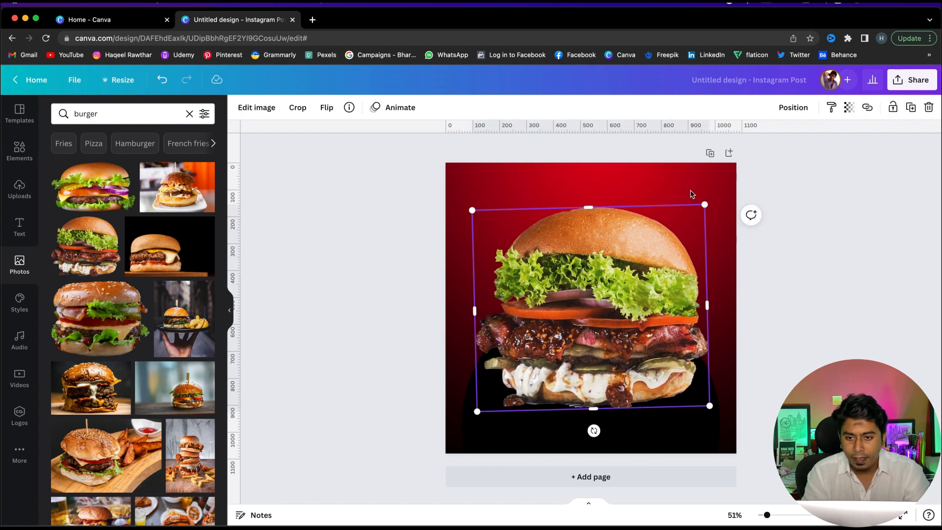
pyautogui.moveTo(700, 207); pyautogui.dragTo(658, 248)
pyautogui.moveTo(589, 266); pyautogui.dragTo(603, 272)
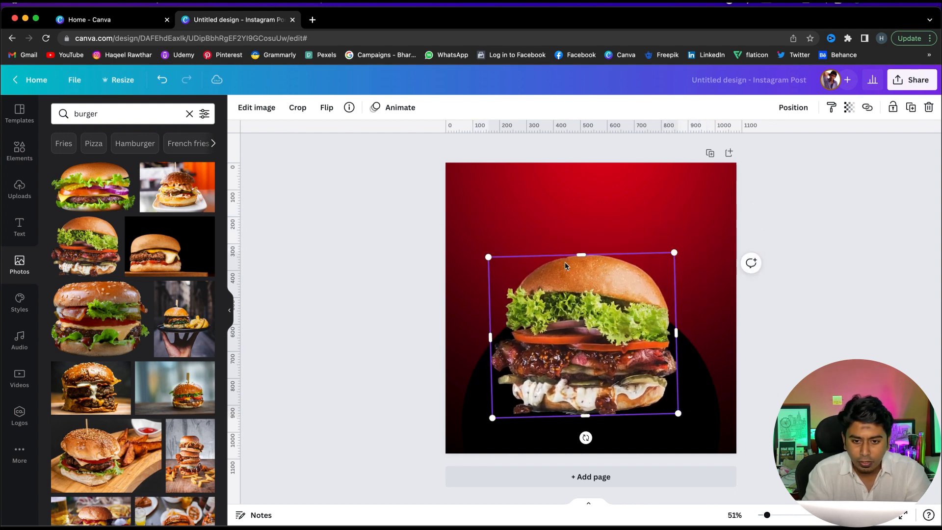
pyautogui.moveTo(489, 255); pyautogui.dragTo(467, 230)
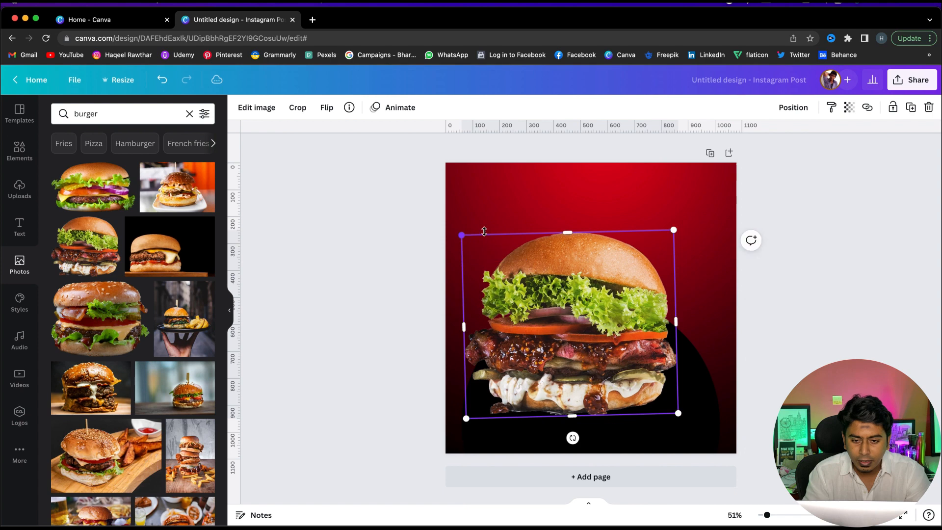
pyautogui.moveTo(559, 254); pyautogui.dragTo(577, 266)
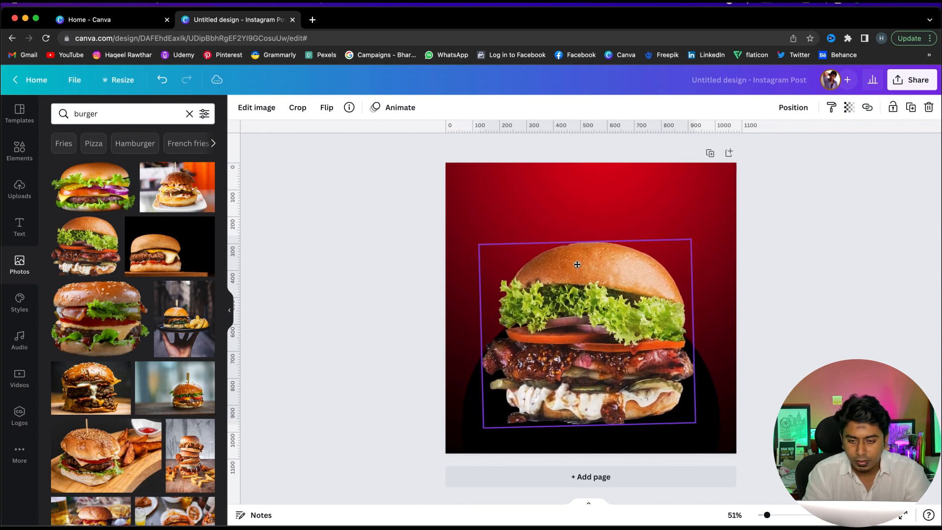
pyautogui.click(774, 296)
# Fine-tune the burger image's size and position above the black circle
pyautogui.click(652, 271)
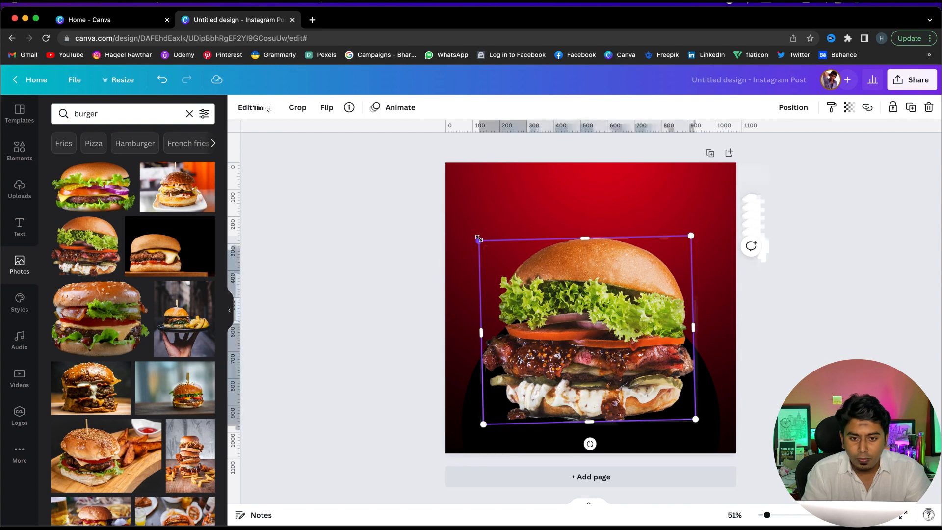
pyautogui.moveTo(478, 239); pyautogui.dragTo(475, 236)
pyautogui.moveTo(571, 273); pyautogui.dragTo(573, 275)
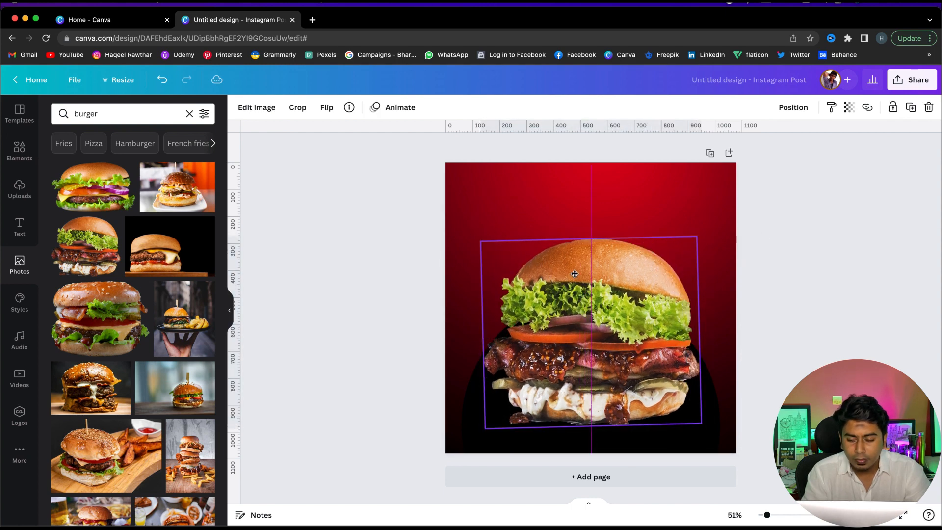
pyautogui.click(353, 252)
pyautogui.click(493, 254)
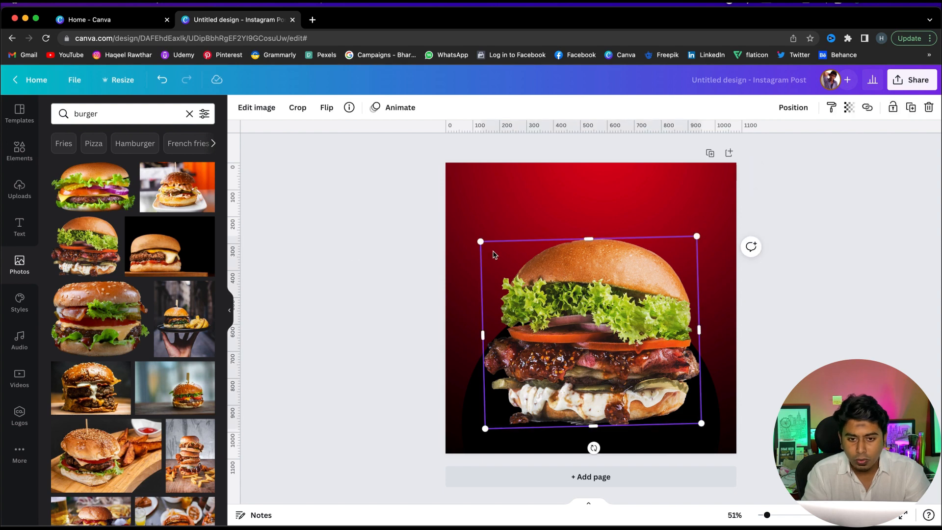
pyautogui.moveTo(480, 241); pyautogui.dragTo(478, 238)
pyautogui.click(877, 316)
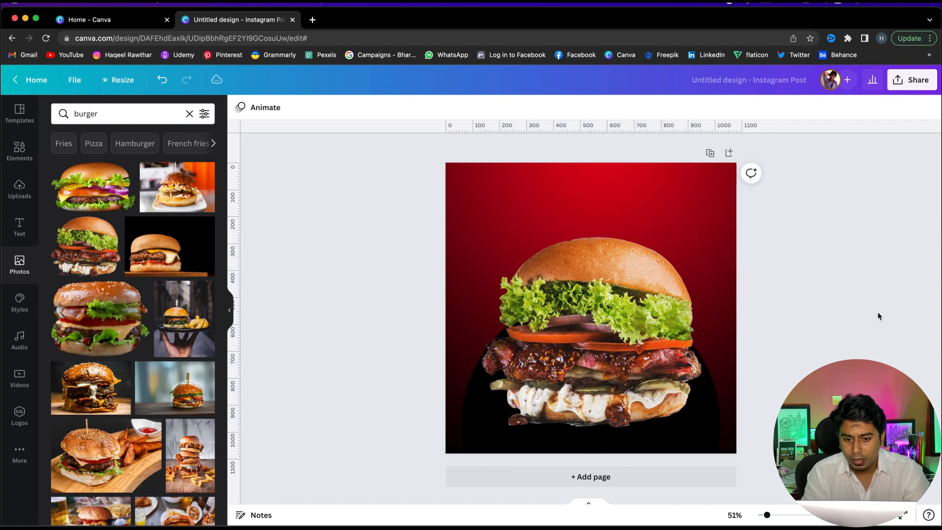
pyautogui.click(620, 308)
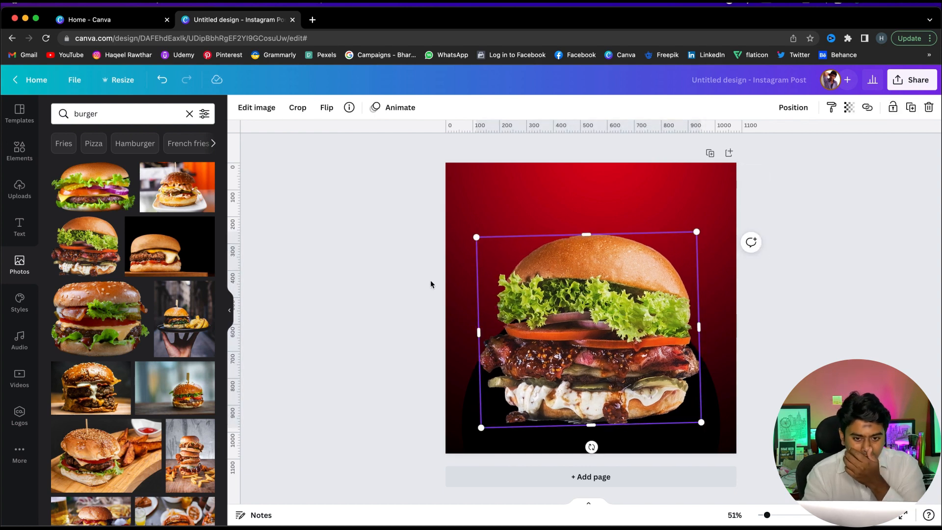
pyautogui.click(378, 280)
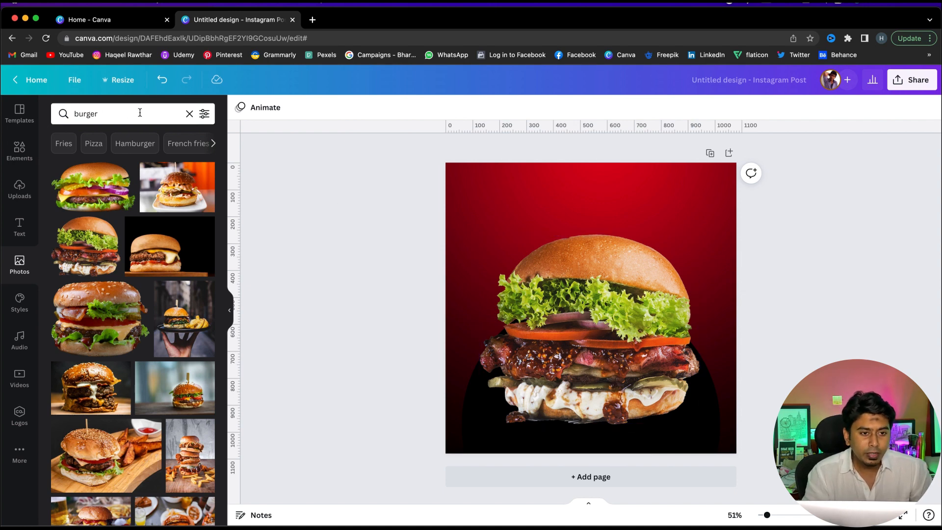
# Search the photo library for french fries and add a cut-out image of falling fries
pyautogui.click(190, 113)
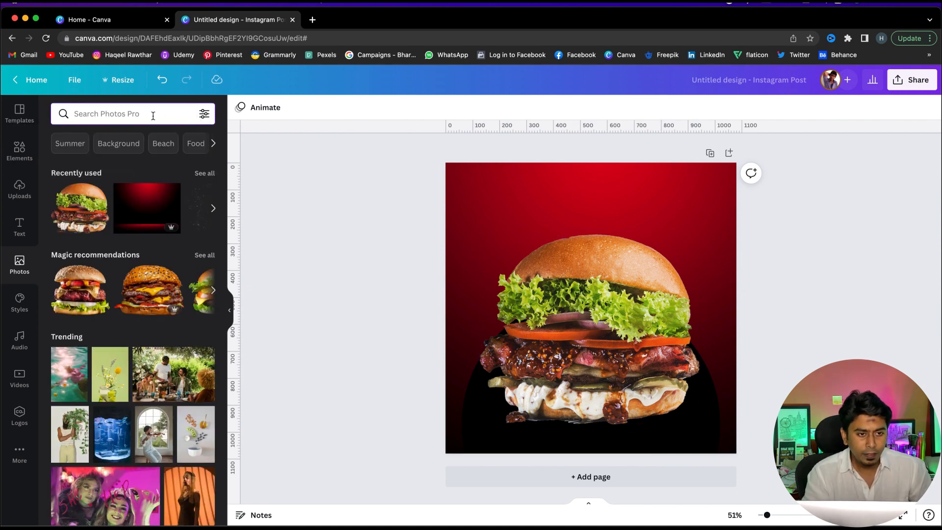
pyautogui.write('fre')
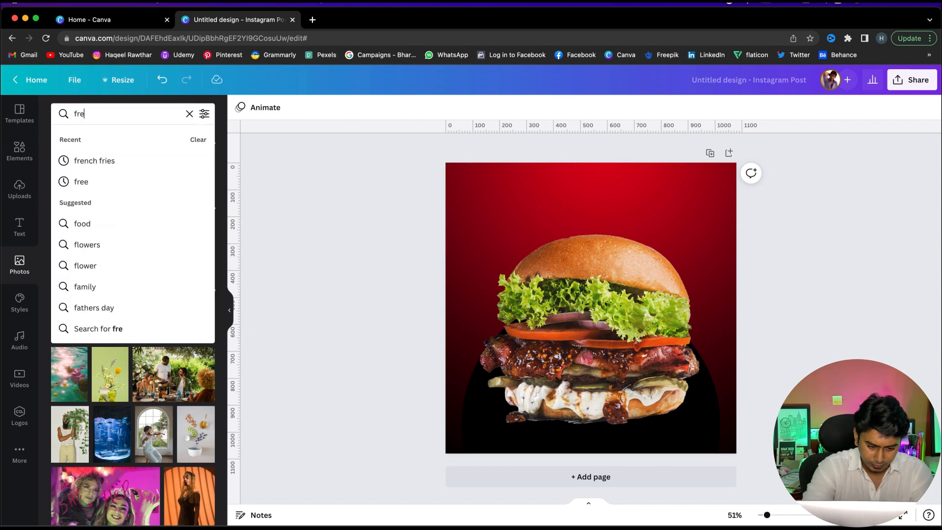
pyautogui.write('nch')
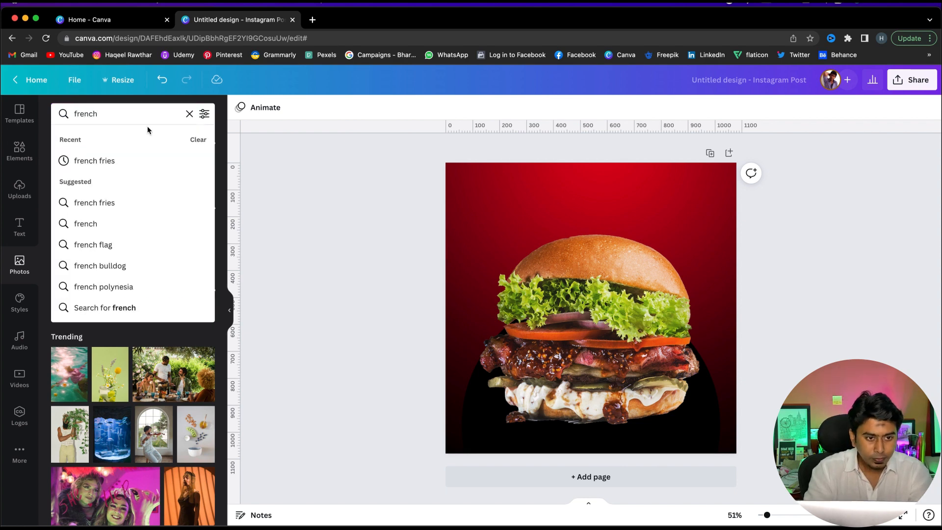
pyautogui.click(132, 162)
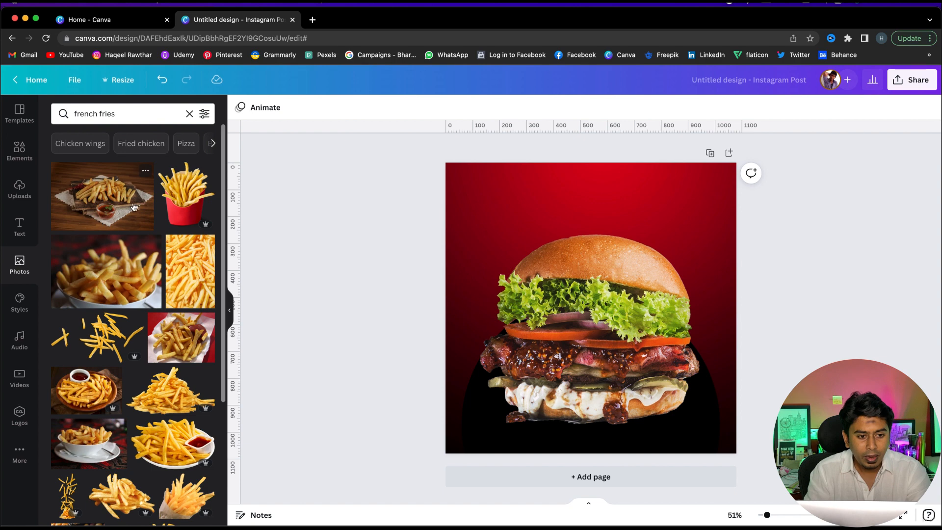
pyautogui.scroll(-5, 138, 343)
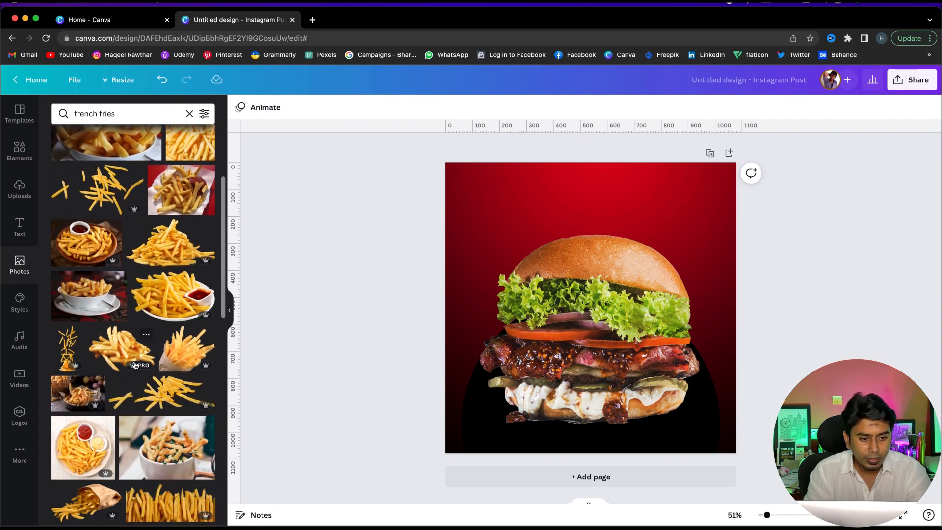
pyautogui.click(64, 350)
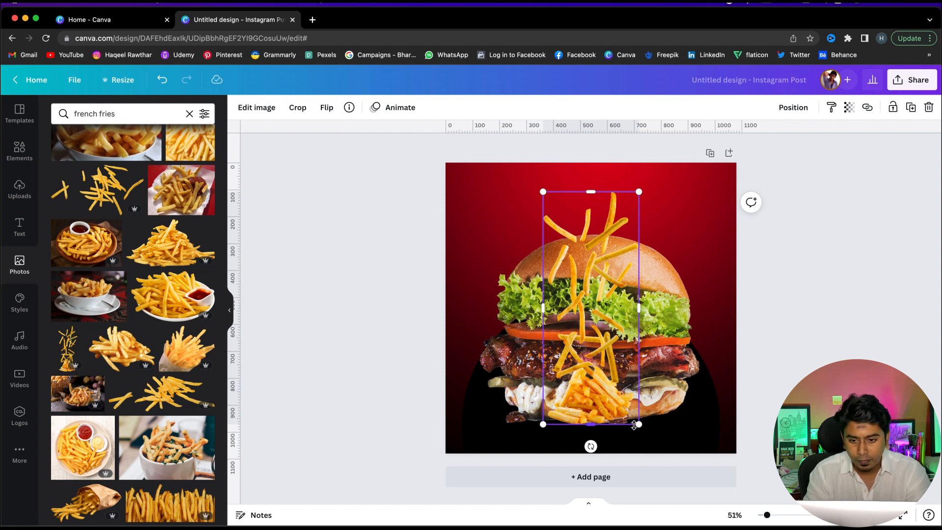
# Enlarge the fries image and move it along the page's left edge beside the burger
pyautogui.moveTo(639, 425); pyautogui.dragTo(725, 512)
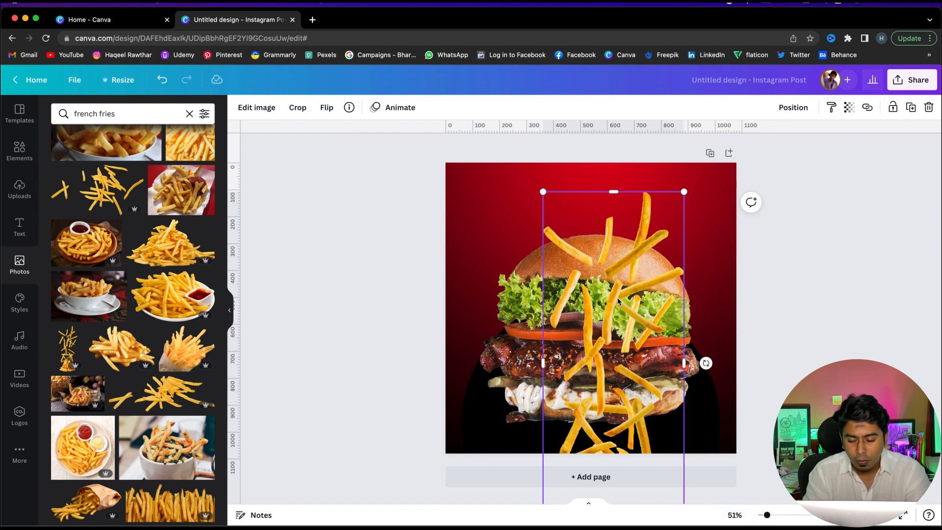
pyautogui.moveTo(617, 301); pyautogui.dragTo(658, 346)
pyautogui.moveTo(726, 232); pyautogui.dragTo(731, 222)
pyautogui.moveTo(694, 278); pyautogui.dragTo(495, 254)
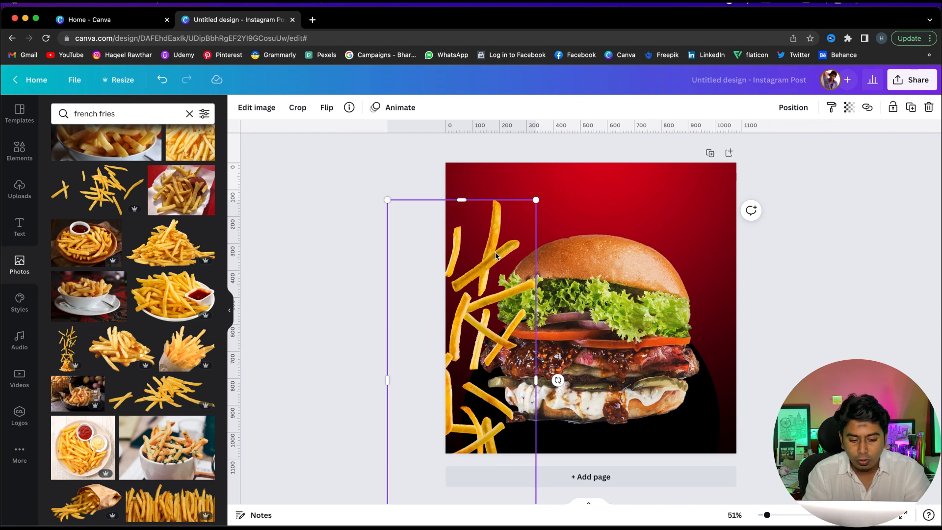
# Duplicate the fries image onto the page's right edge and flip the copy horizontally
pyautogui.keyDown('alt'); pyautogui.moveTo(502, 255); pyautogui.dragTo(717, 251); pyautogui.keyUp('alt')
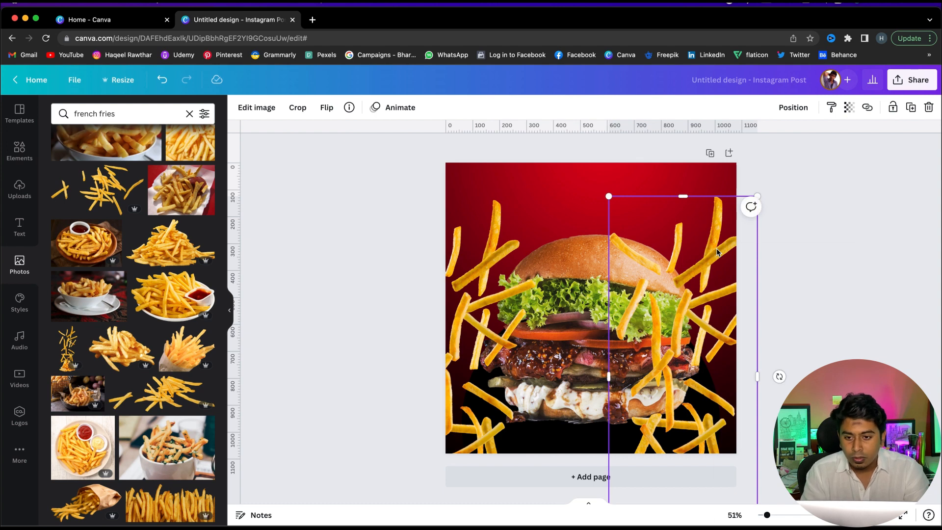
pyautogui.rightClick(716, 252)
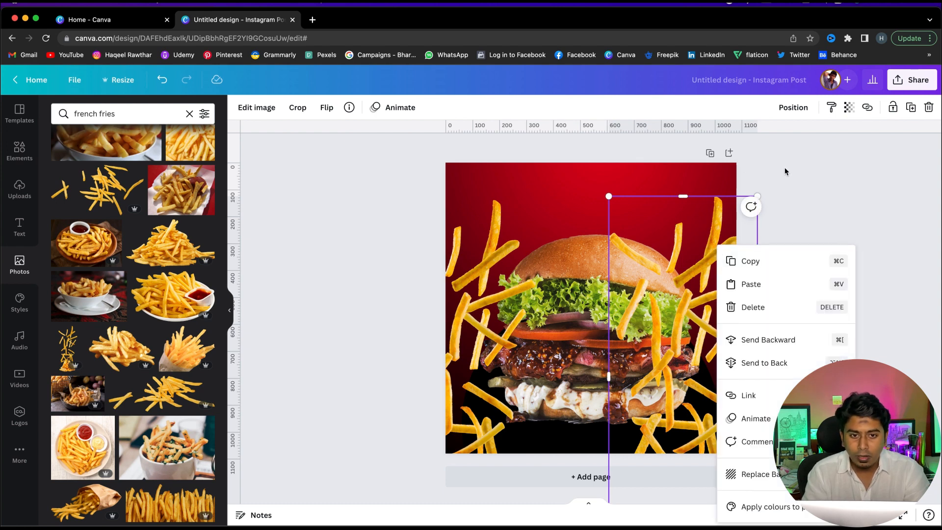
pyautogui.click(325, 108)
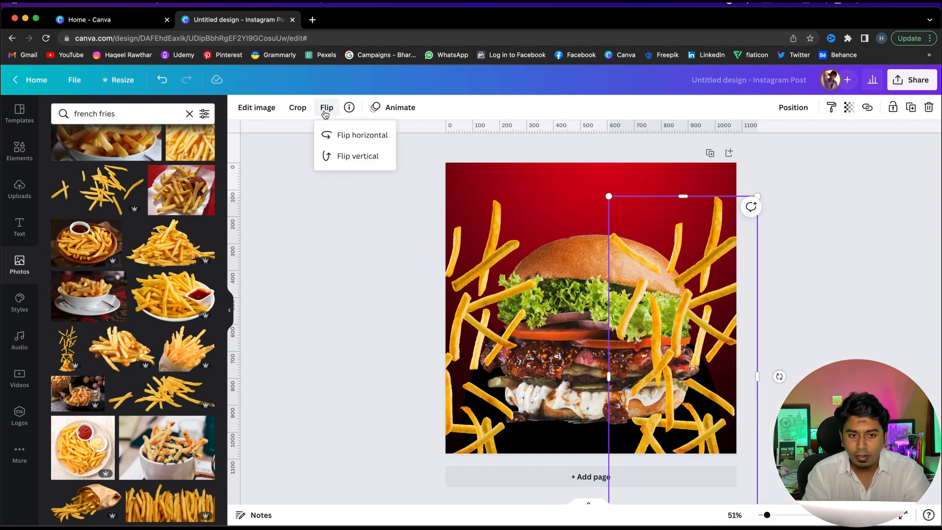
pyautogui.click(340, 137)
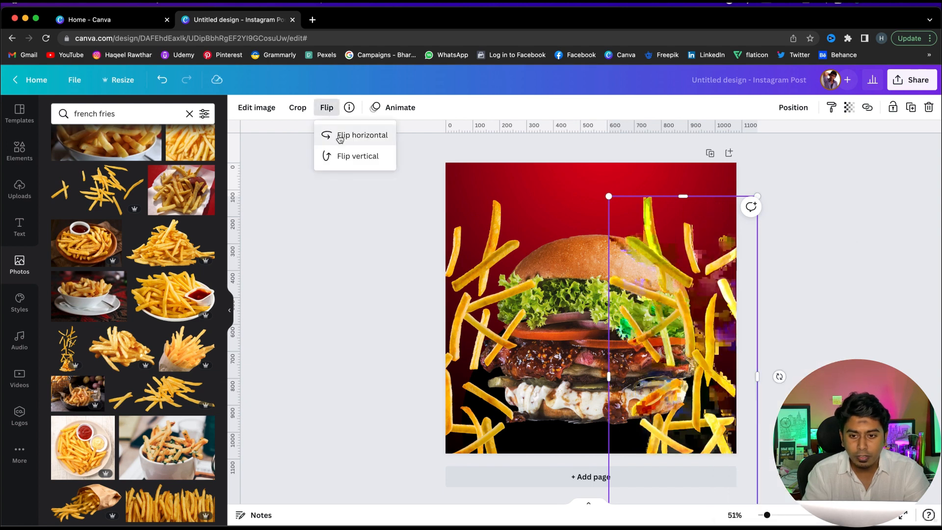
pyautogui.moveTo(710, 268); pyautogui.dragTo(744, 265)
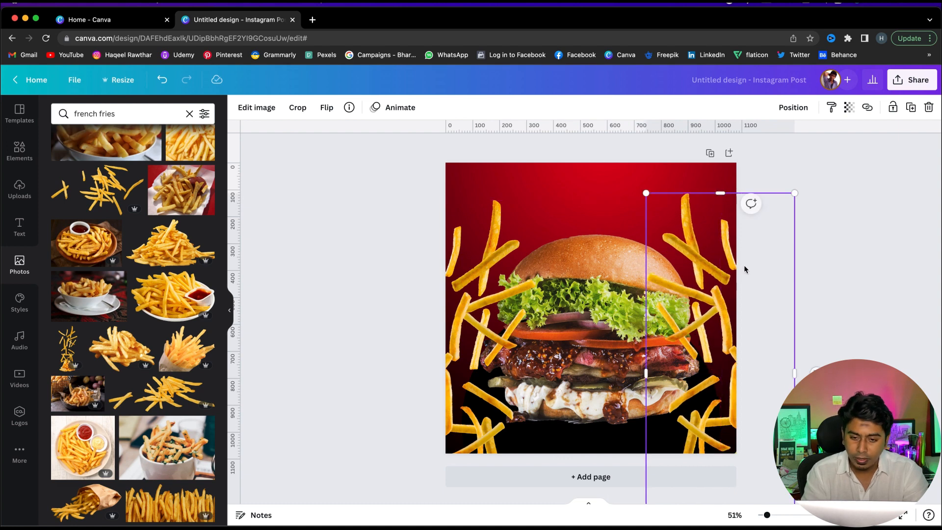
pyautogui.click(852, 295)
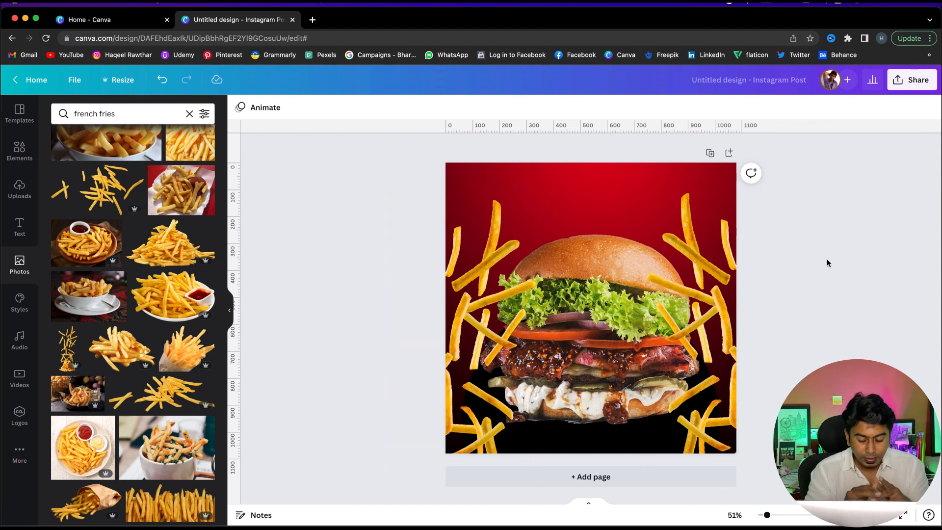
# Search the photo library again for french fries
pyautogui.click(23, 264)
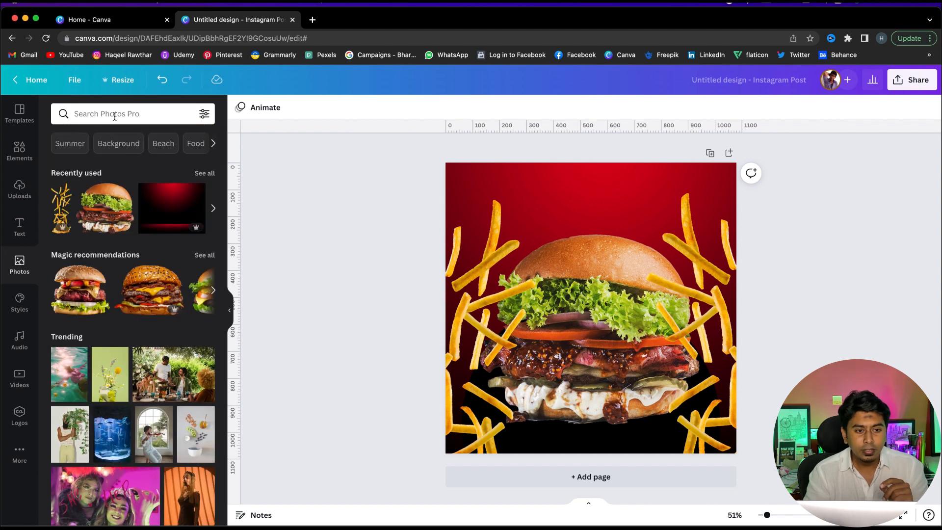
pyautogui.click(114, 116)
pyautogui.click(100, 181)
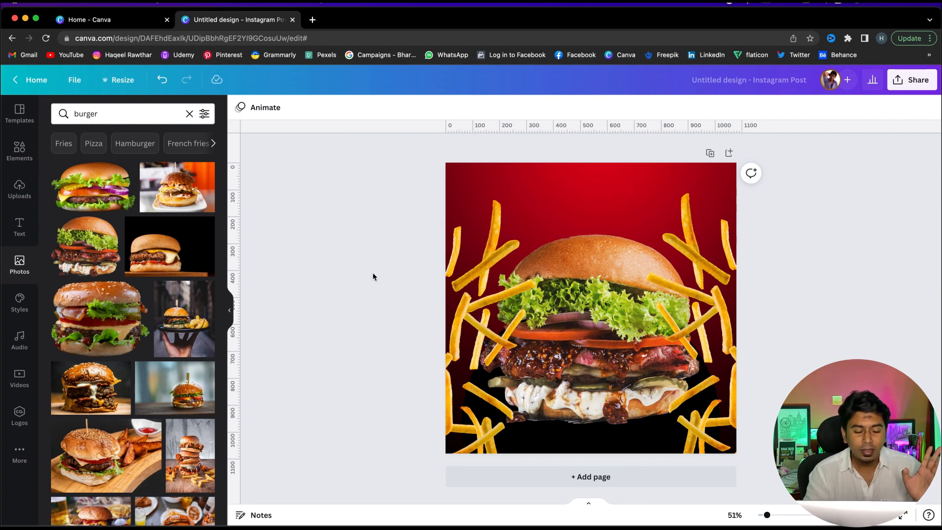
pyautogui.click(19, 263)
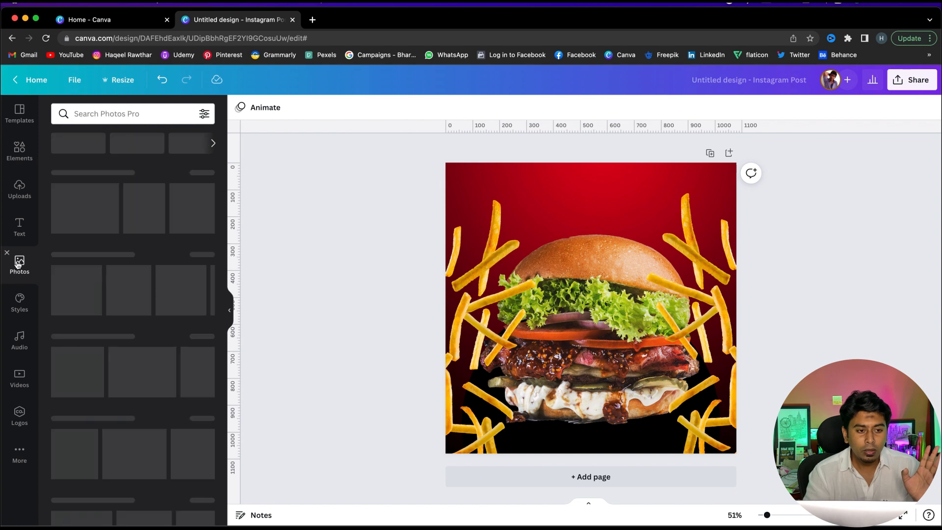
pyautogui.click(131, 113)
pyautogui.click(128, 182)
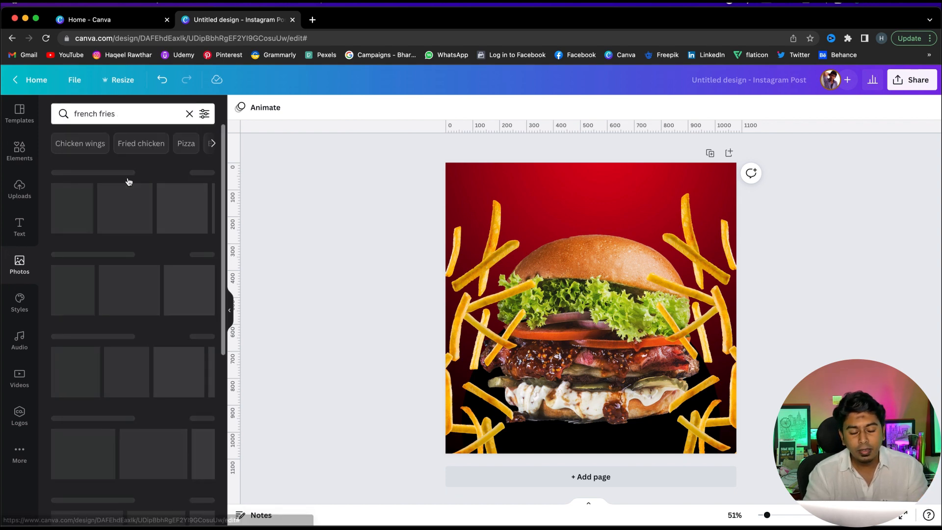
pyautogui.scroll(-3, 80, 393)
pyautogui.scroll(-1, 80, 394)
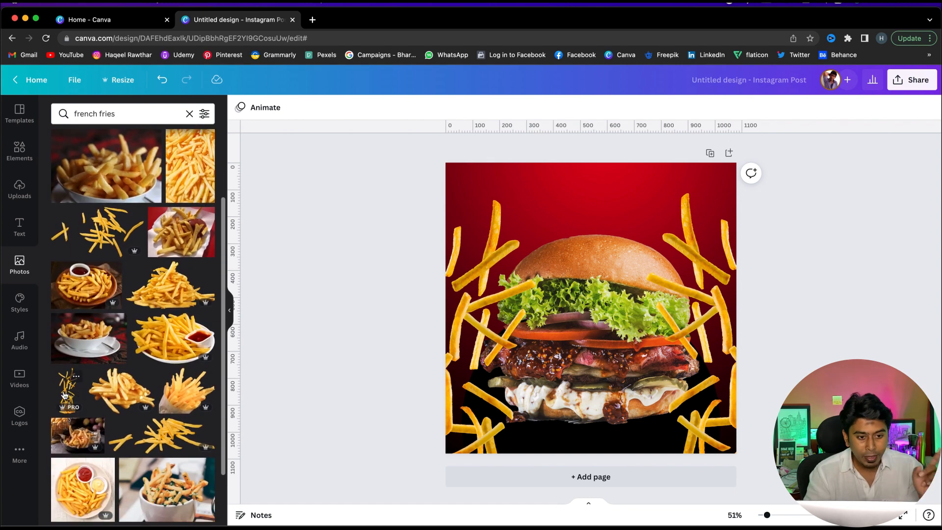
# Add another falling fries image over the burger's centre, then delete it
pyautogui.moveTo(64, 396); pyautogui.dragTo(497, 289)
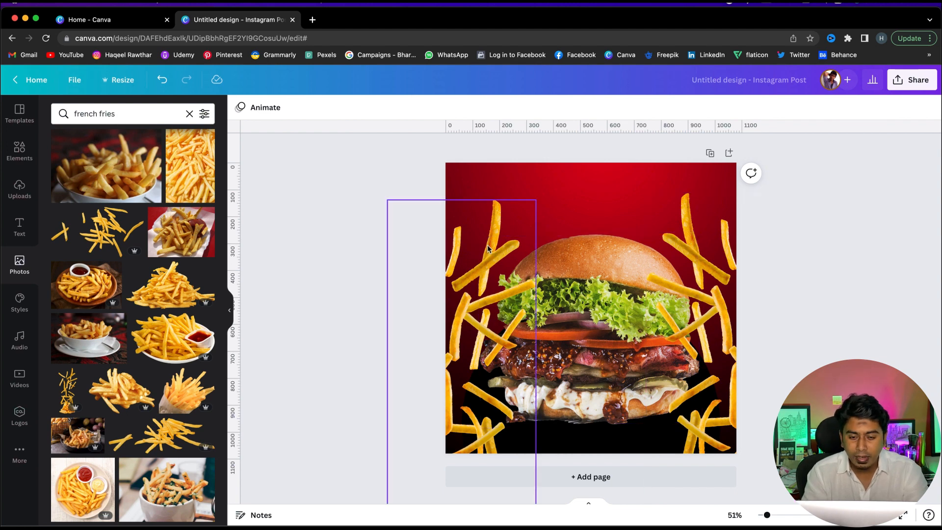
pyautogui.moveTo(487, 245); pyautogui.dragTo(558, 245)
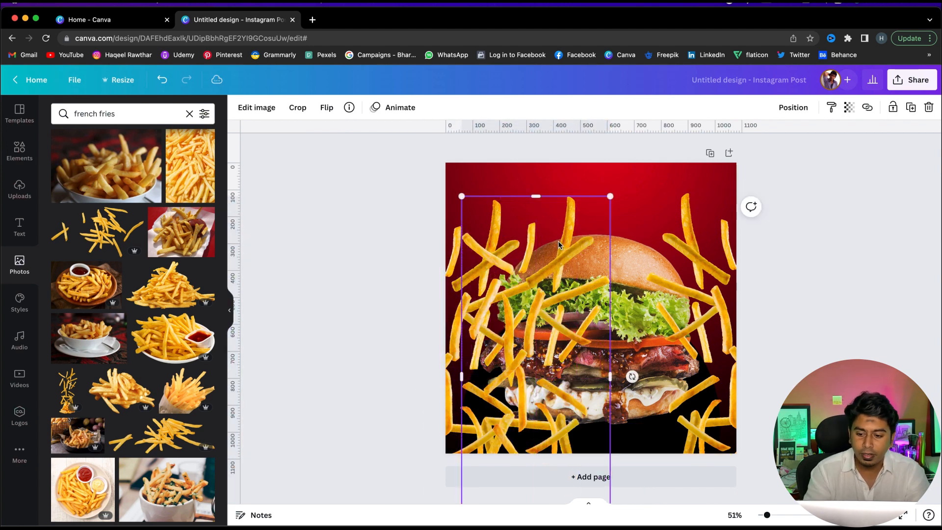
pyautogui.press('Delete')
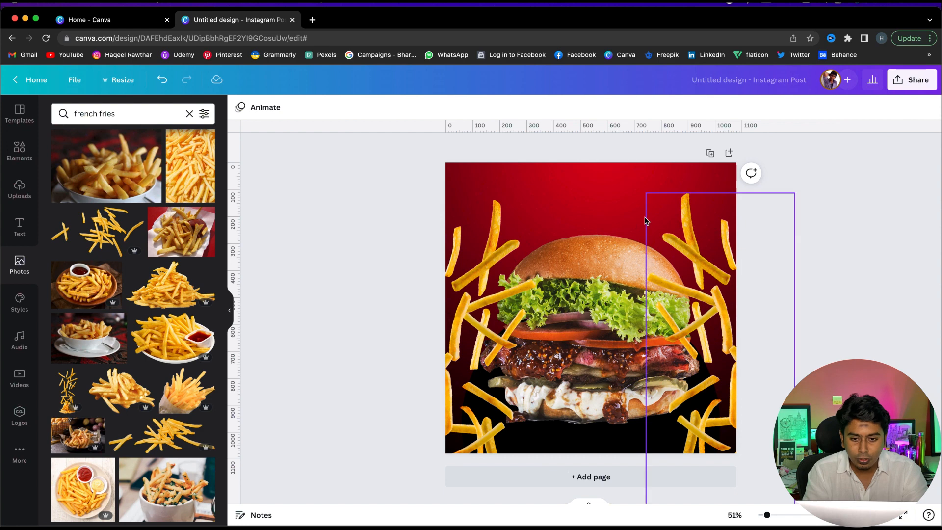
# Send the left fries image to the back behind the burger
pyautogui.click(483, 216)
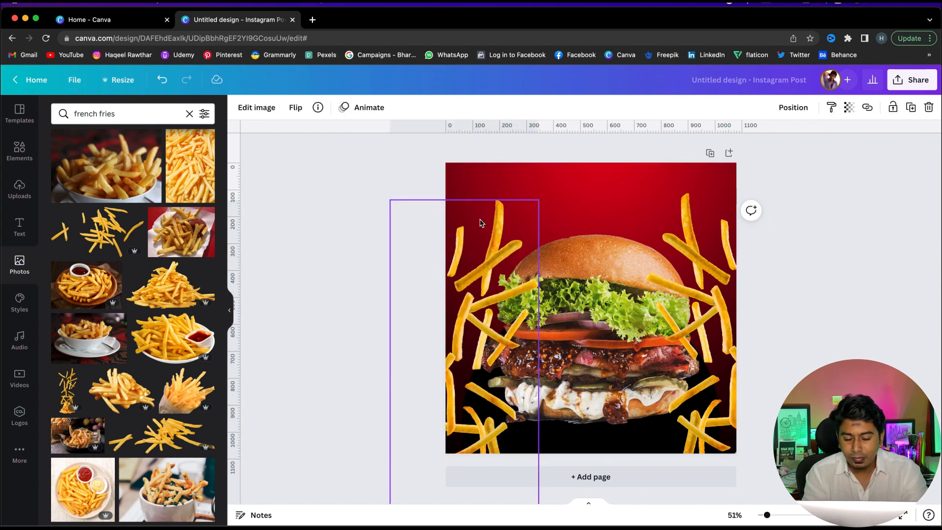
pyautogui.click(822, 243)
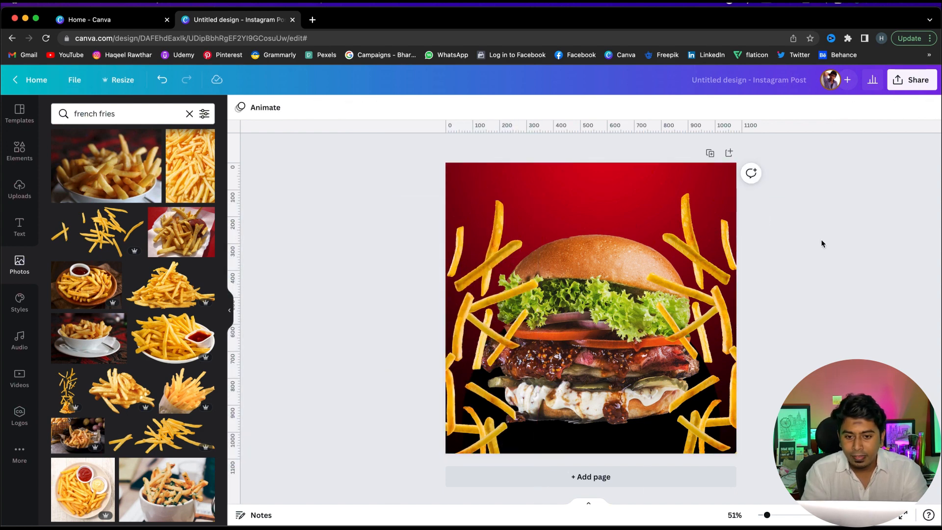
pyautogui.click(607, 260)
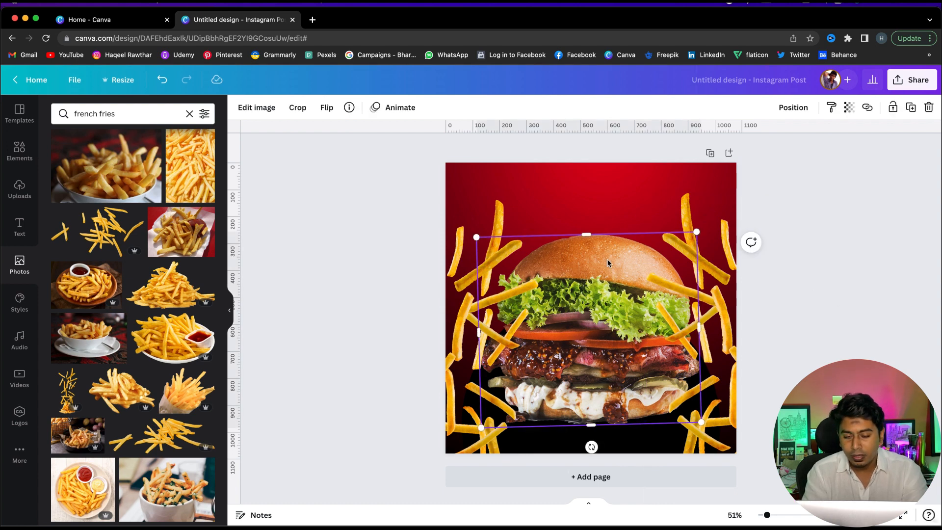
pyautogui.click(503, 206)
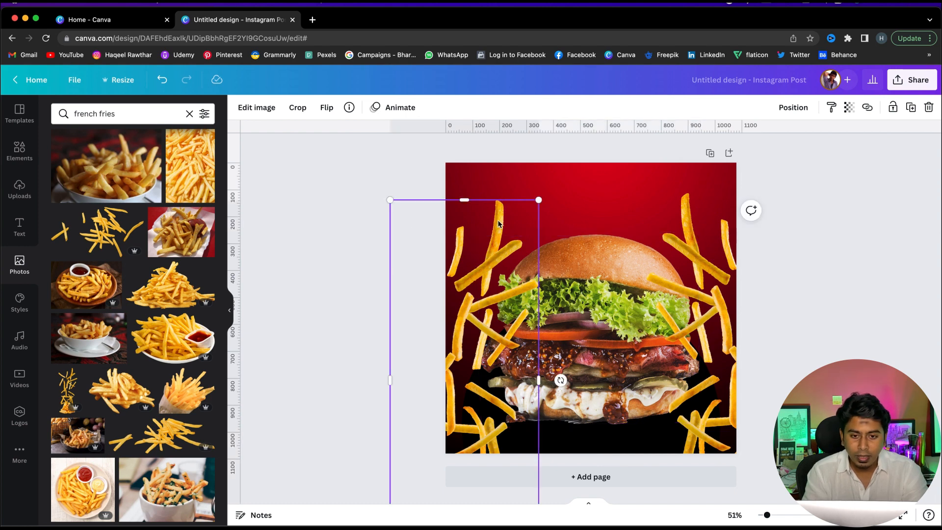
pyautogui.rightClick(498, 224)
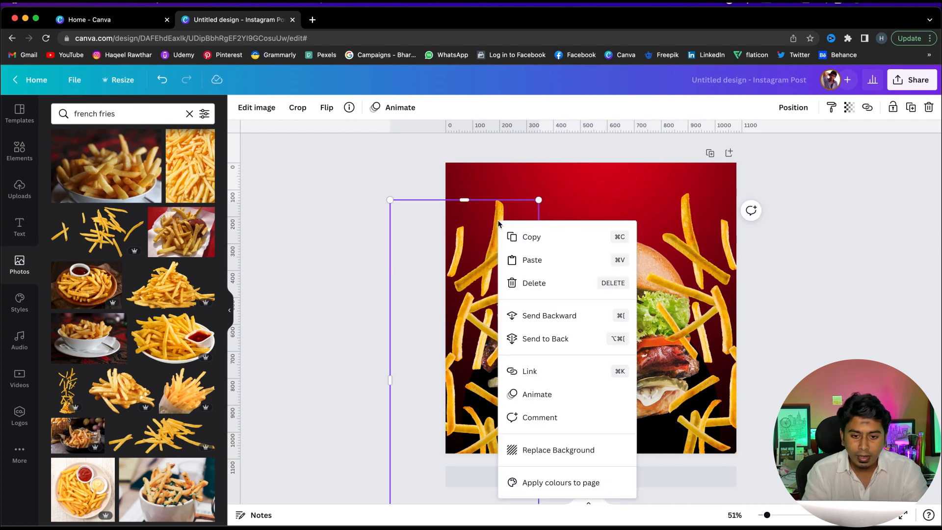
pyautogui.click(543, 344)
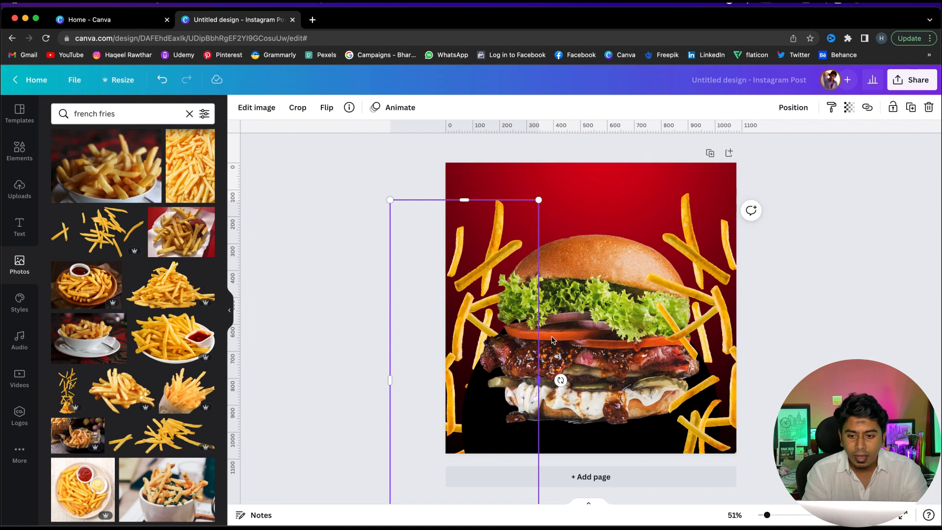
# Send the right fries image to the back behind the burger as well
pyautogui.click(719, 274)
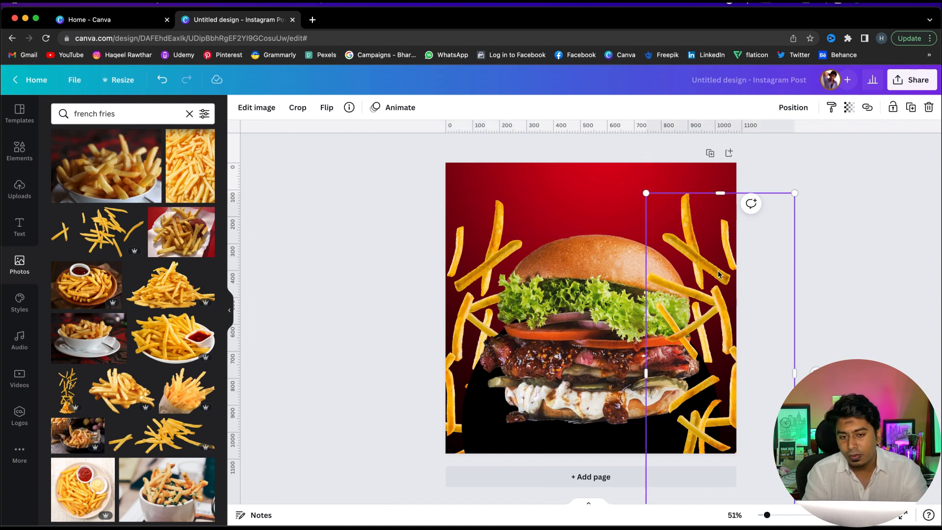
pyautogui.rightClick(719, 275)
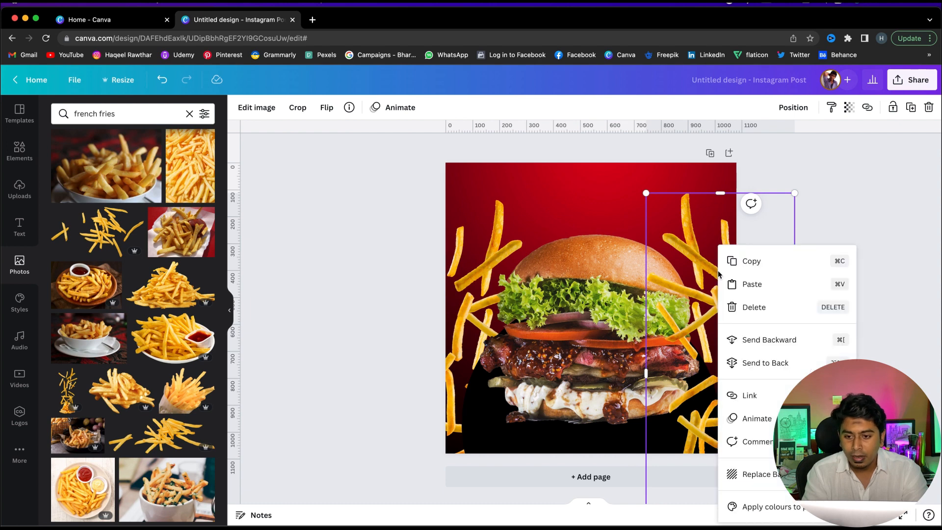
pyautogui.click(760, 365)
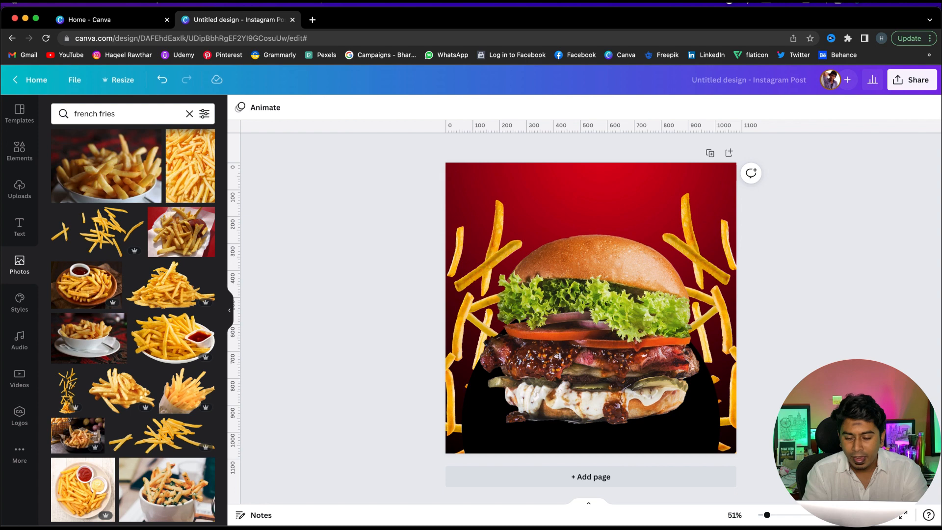
# Enlarge the left fries image slightly from its top-left corner
pyautogui.click(479, 211)
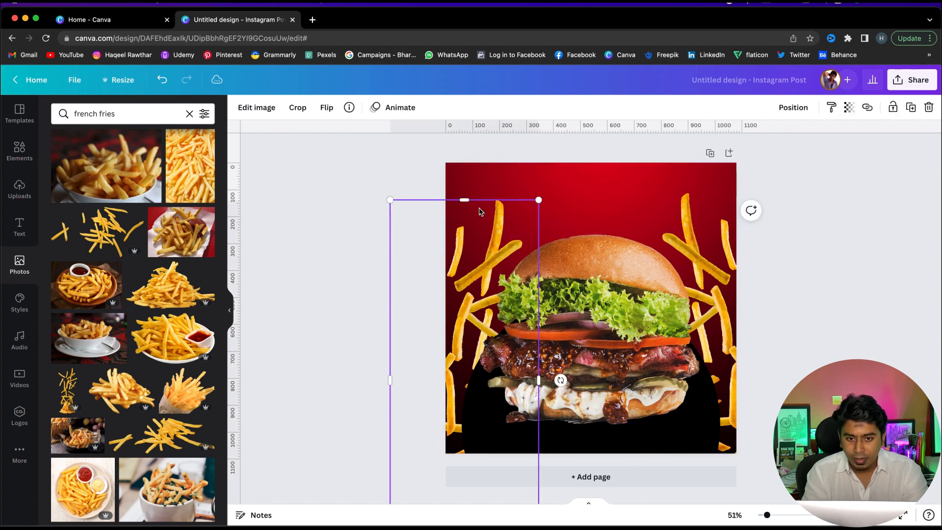
pyautogui.moveTo(390, 200); pyautogui.dragTo(386, 193)
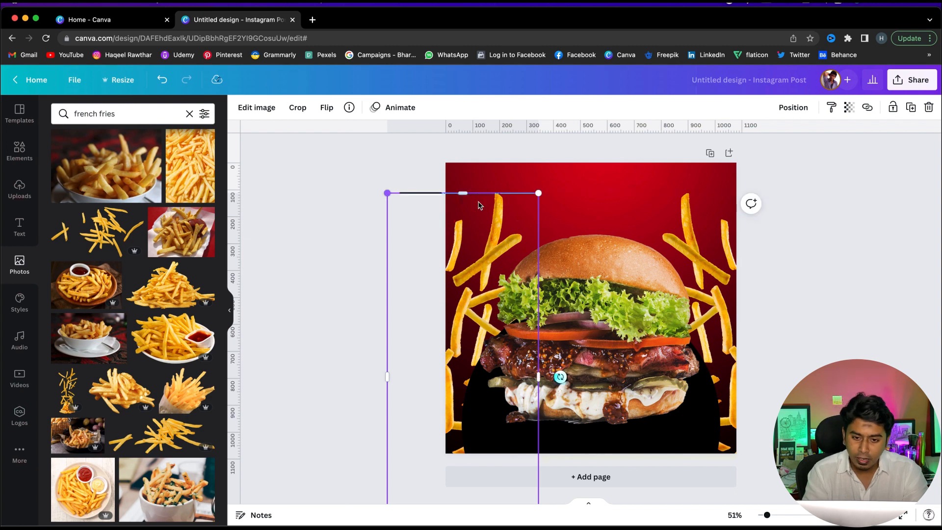
pyautogui.click(885, 287)
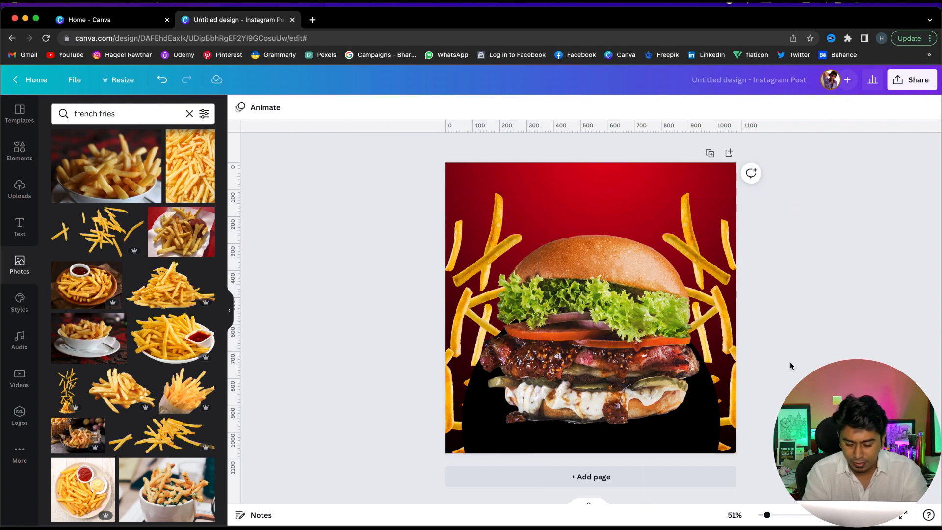
# Nudge the black circle down and enlarge it slightly from its top-right corner
pyautogui.click(712, 428)
pyautogui.hotkey('shift', 'Down')
pyautogui.hotkey('shift', 'Down')
pyautogui.hotkey('shift', 'Down')
pyautogui.hotkey('shift', 'Down')
pyautogui.hotkey('shift', 'Down')
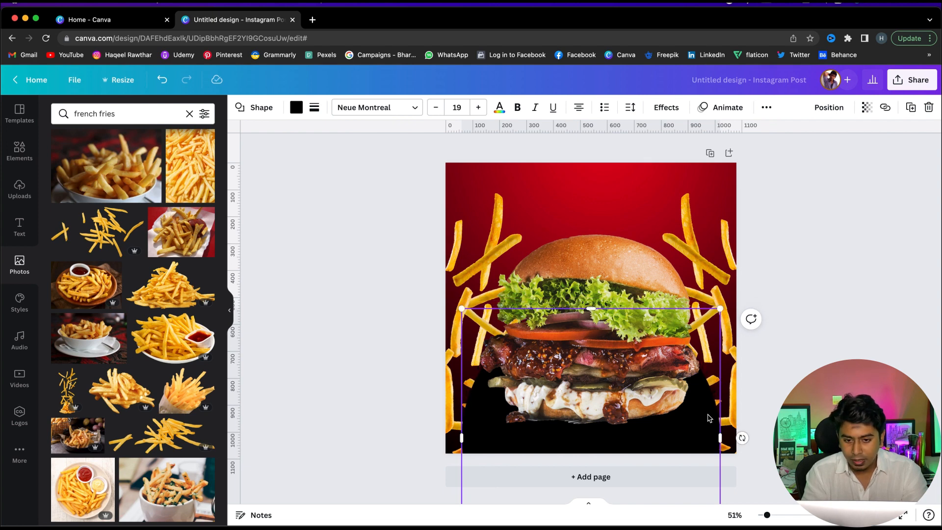
pyautogui.moveTo(720, 307); pyautogui.dragTo(726, 302)
# Apply a Drop shadow effect to the burger image
pyautogui.click(604, 253)
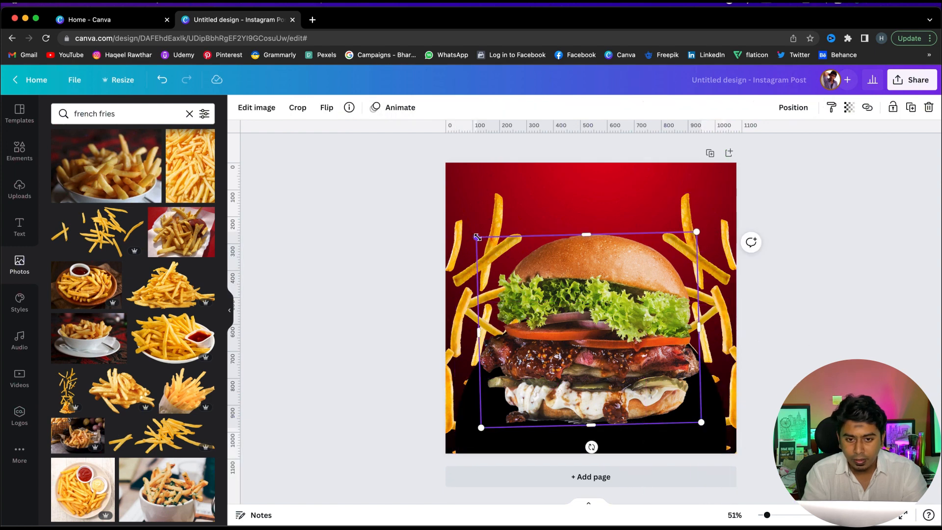
pyautogui.moveTo(473, 236); pyautogui.dragTo(476, 239)
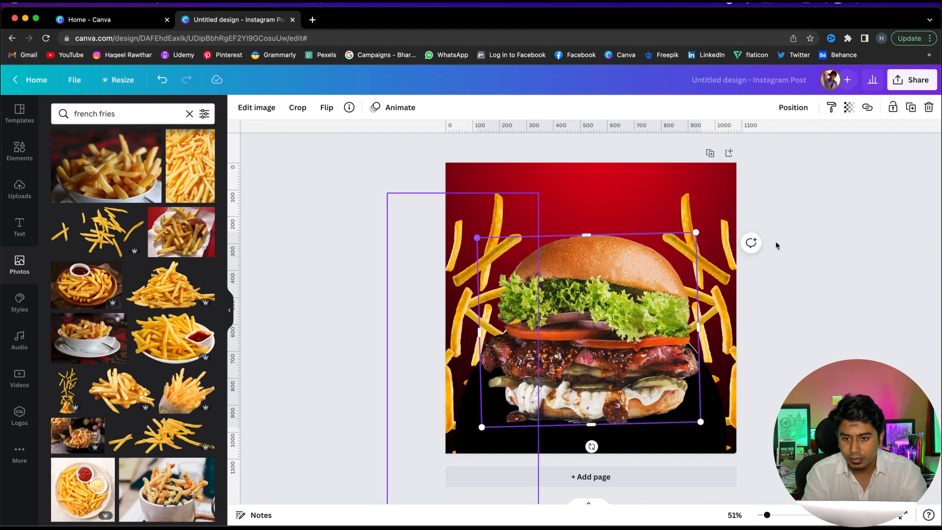
pyautogui.click(811, 265)
pyautogui.click(585, 244)
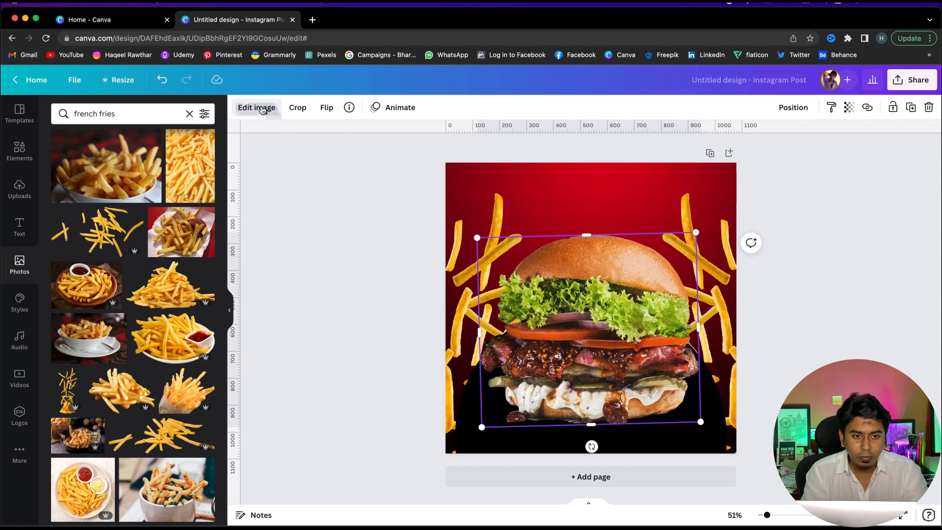
pyautogui.click(255, 111)
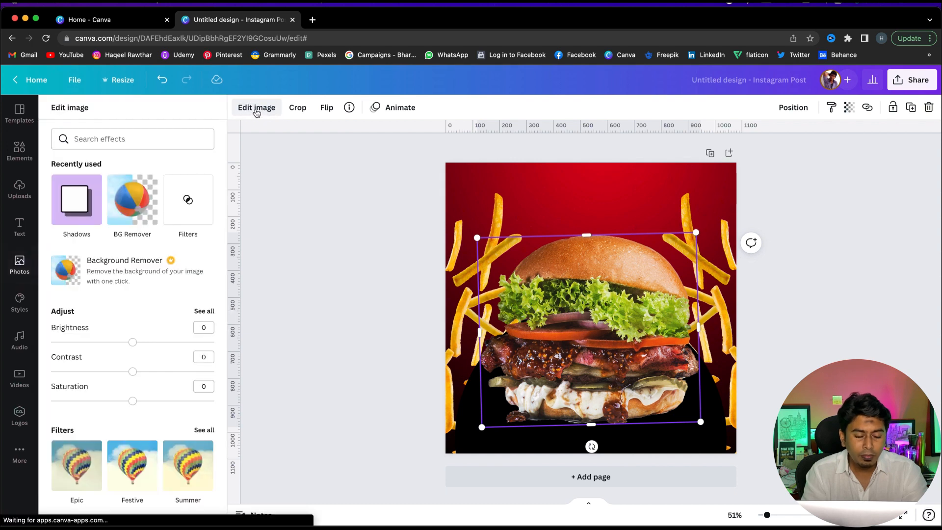
pyautogui.click(87, 216)
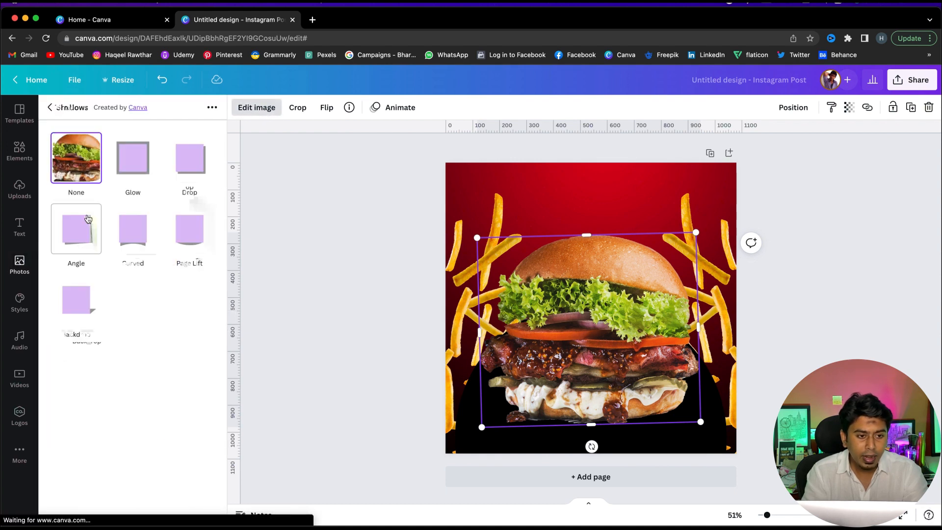
pyautogui.click(196, 170)
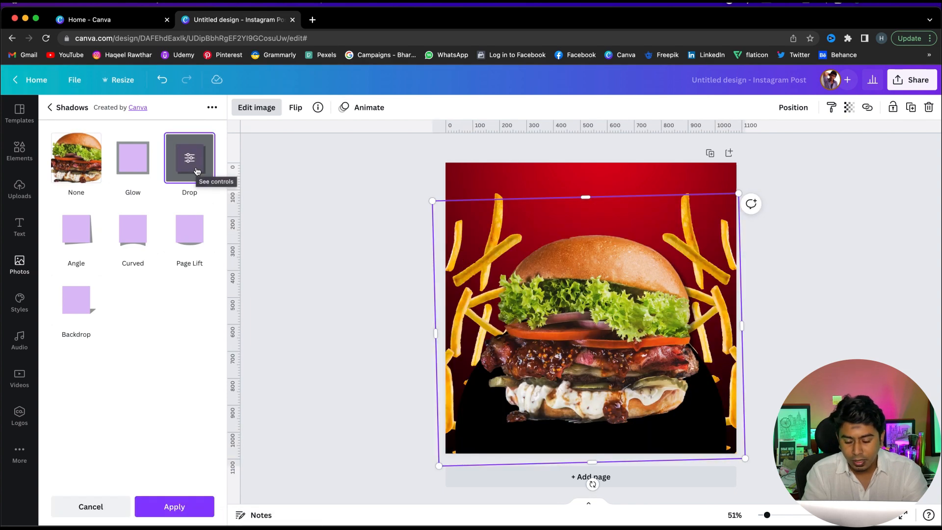
pyautogui.click(184, 510)
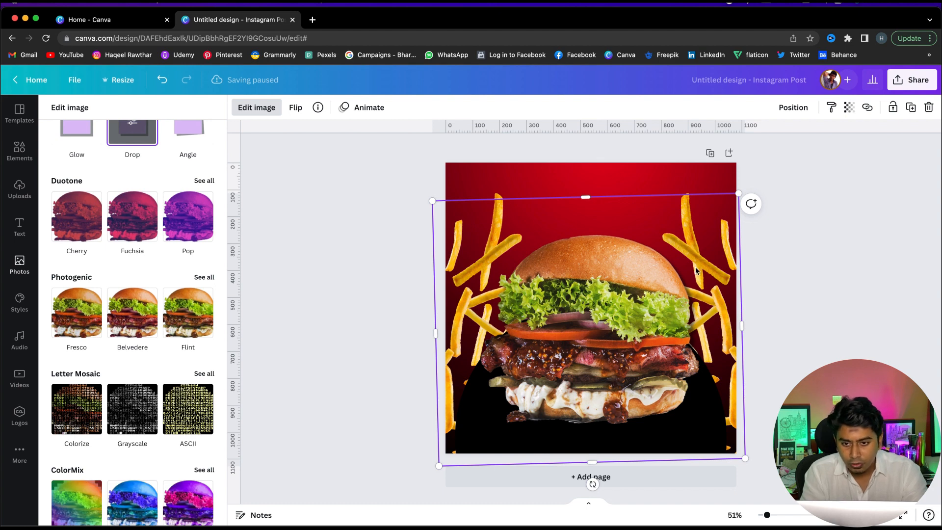
pyautogui.click(685, 328)
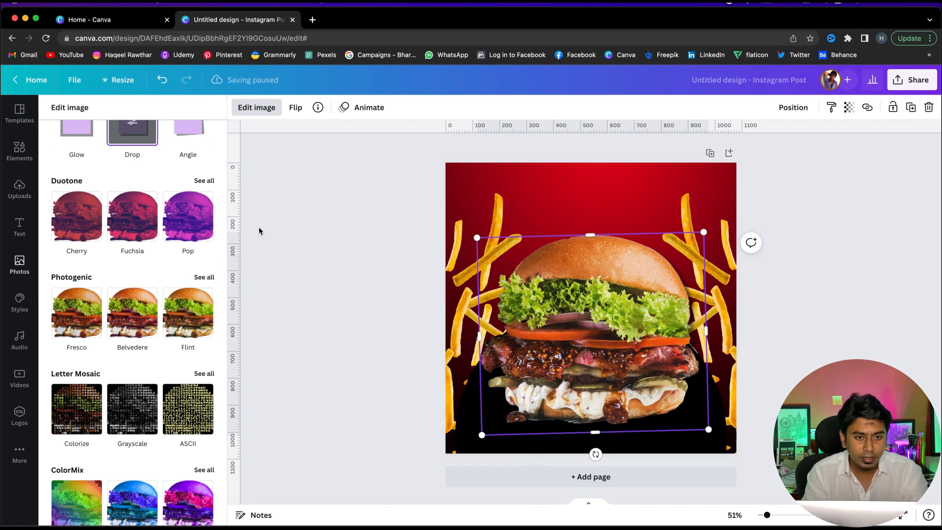
# Change the black circle's colour to the dark grey #272626
pyautogui.press('Escape')
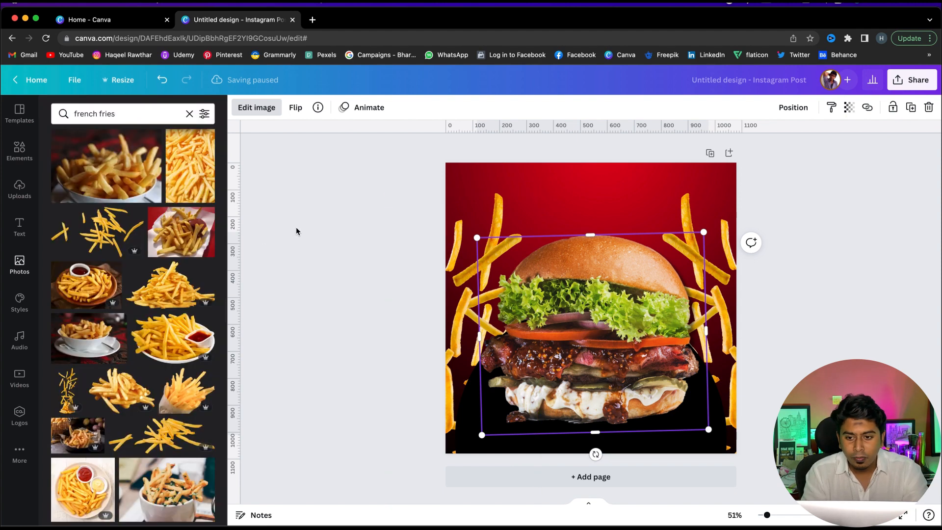
pyautogui.press('Escape')
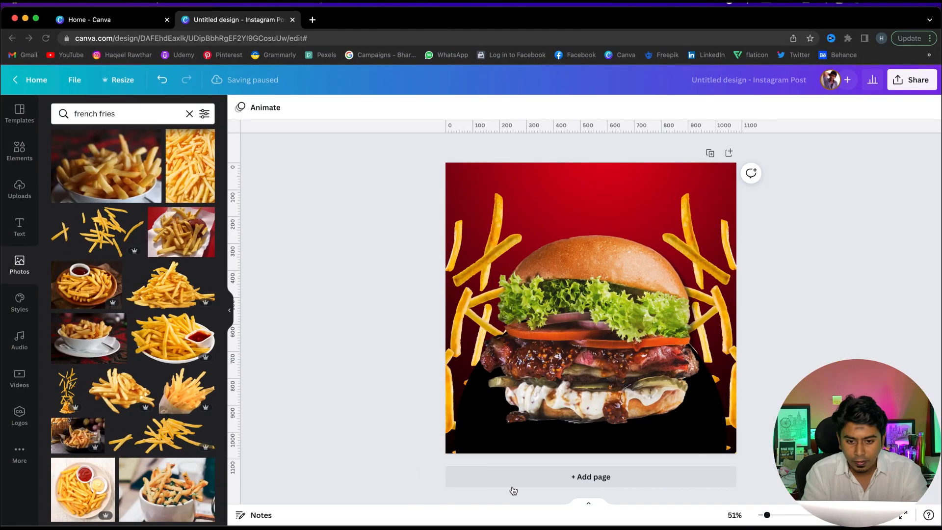
pyautogui.click(480, 424)
pyautogui.click(467, 442)
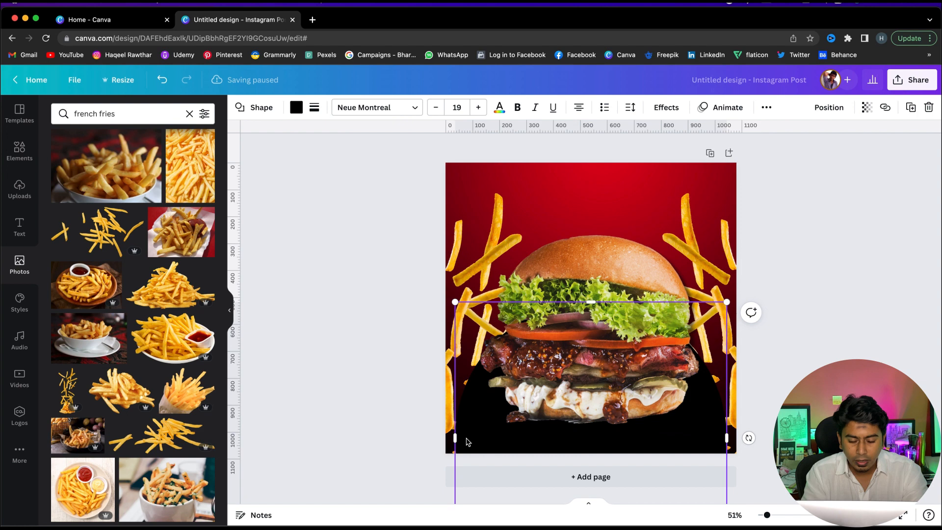
pyautogui.click(296, 109)
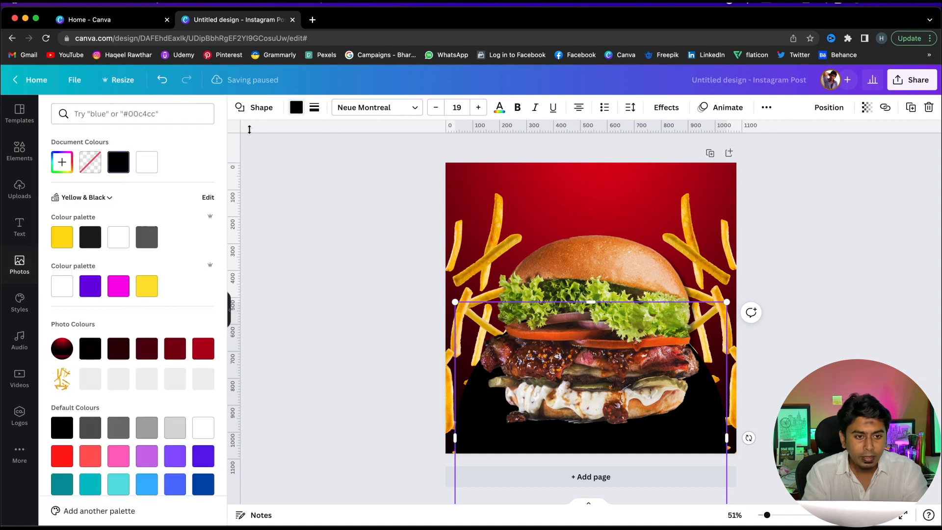
pyautogui.click(61, 162)
pyautogui.moveTo(63, 231); pyautogui.dragTo(62, 235)
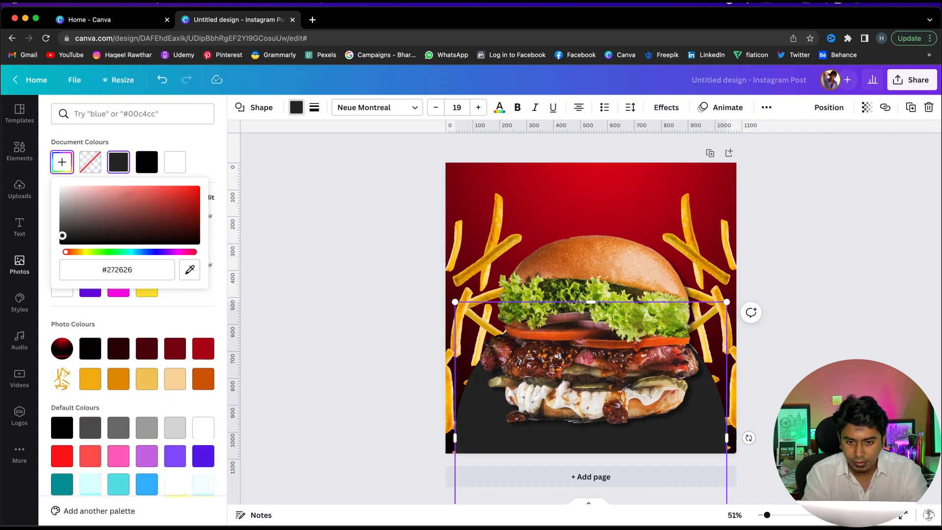
pyautogui.click(321, 264)
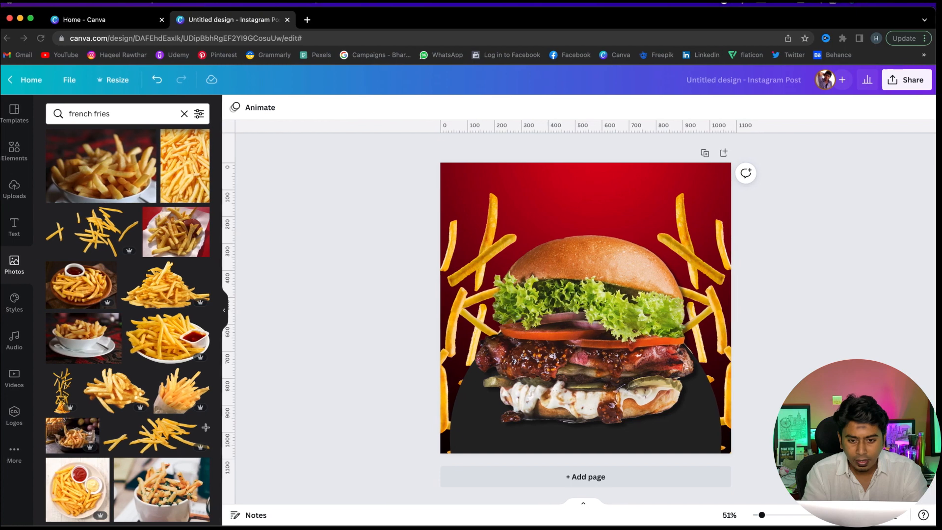
pyautogui.click(722, 419)
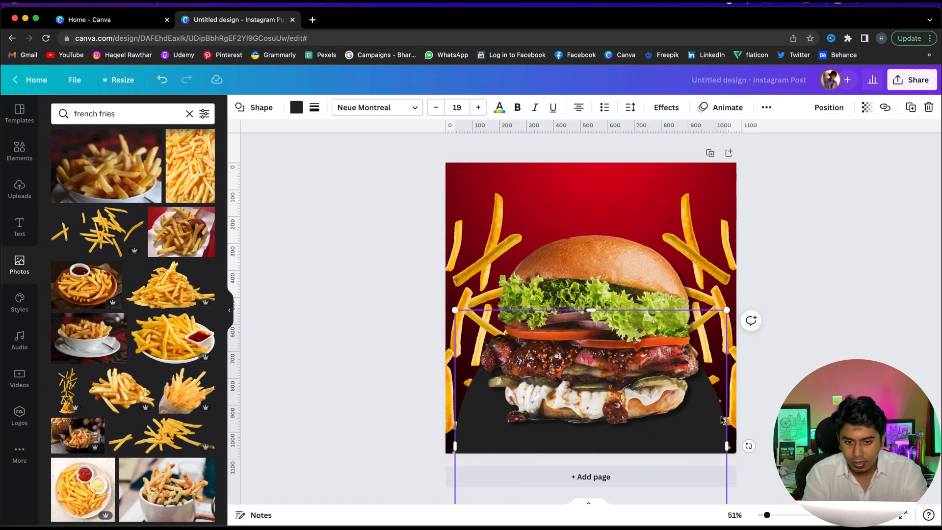
pyautogui.press('Escape')
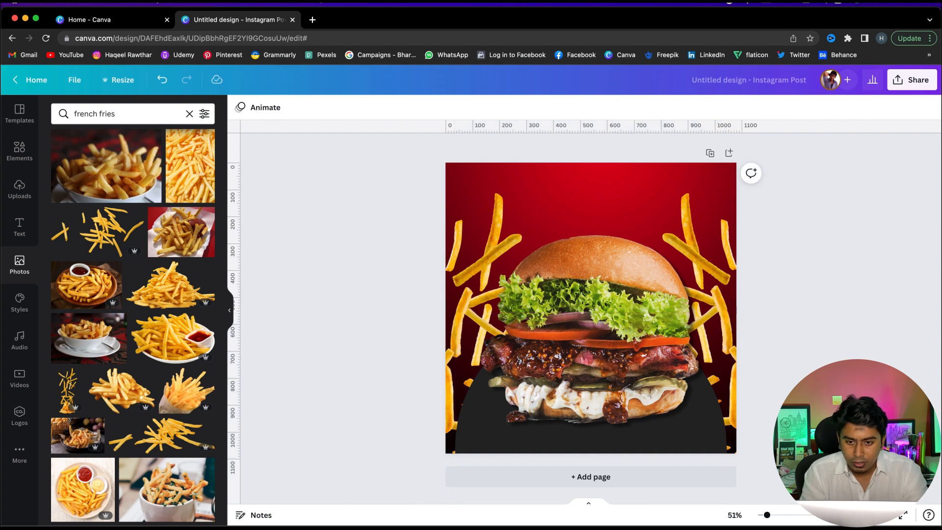
pyautogui.click(715, 433)
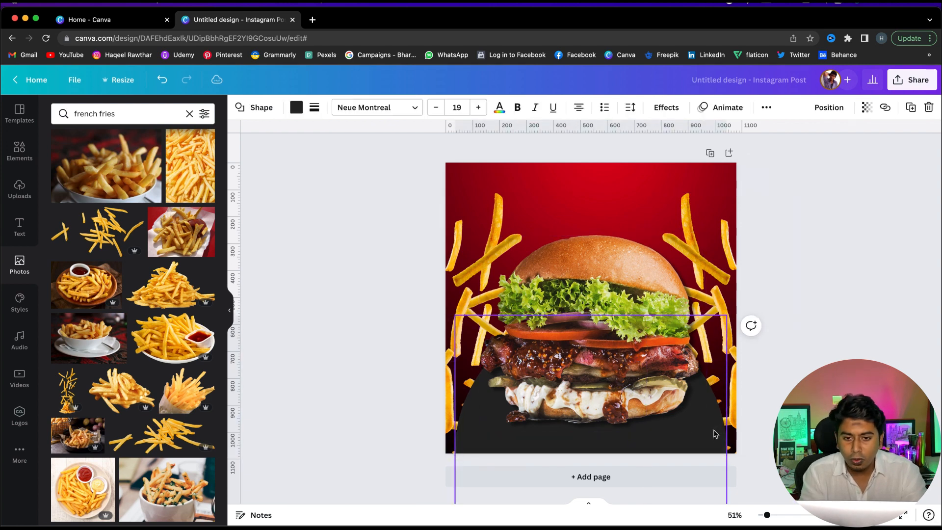
pyautogui.click(851, 216)
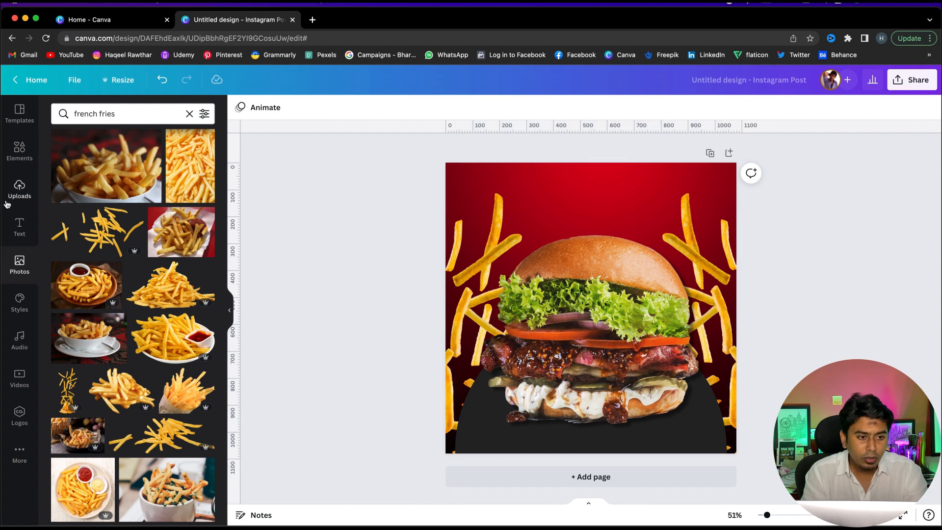
# Add a heading reading Delicious and enlarge it from its corner
pyautogui.click(13, 231)
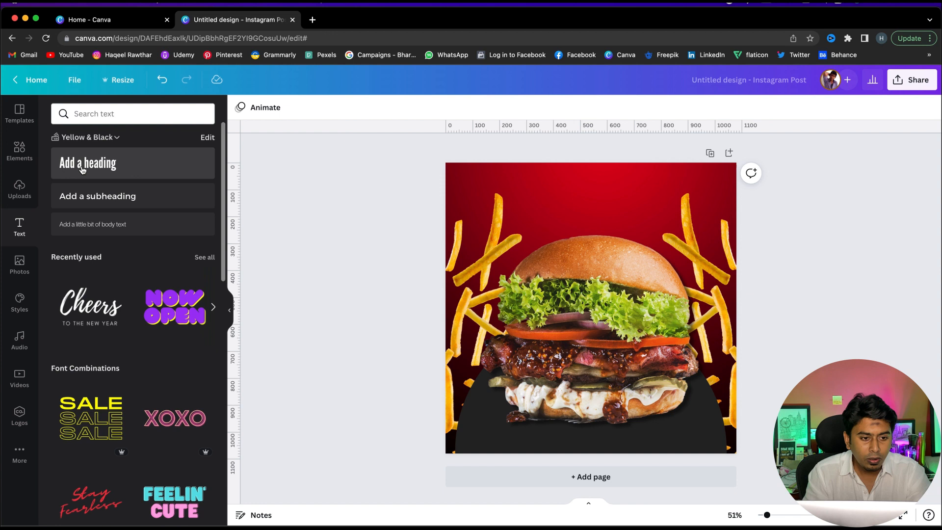
pyautogui.click(119, 167)
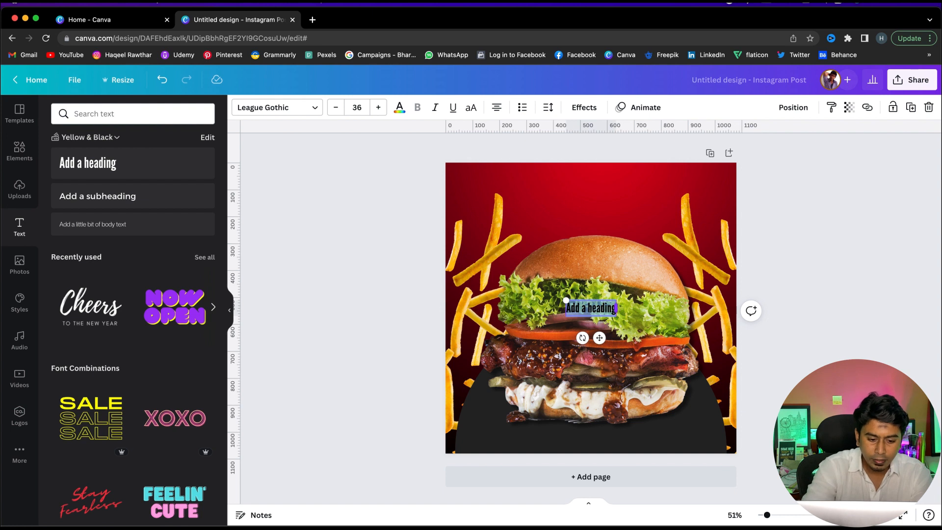
pyautogui.write('B')
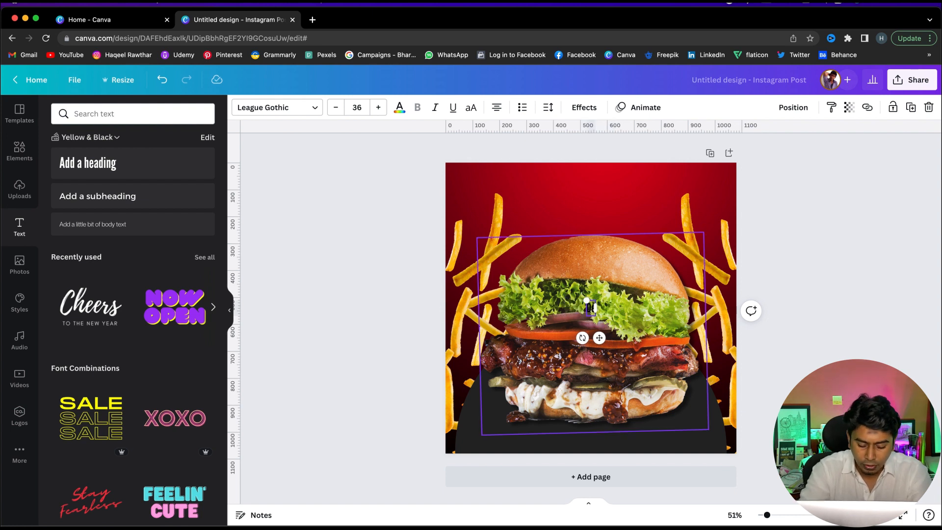
pyautogui.write('eliciou')
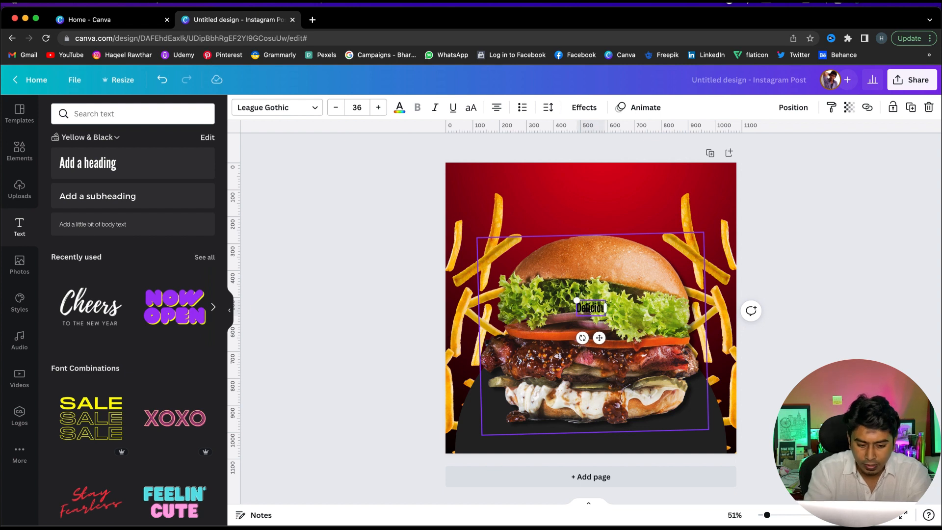
pyautogui.write('s')
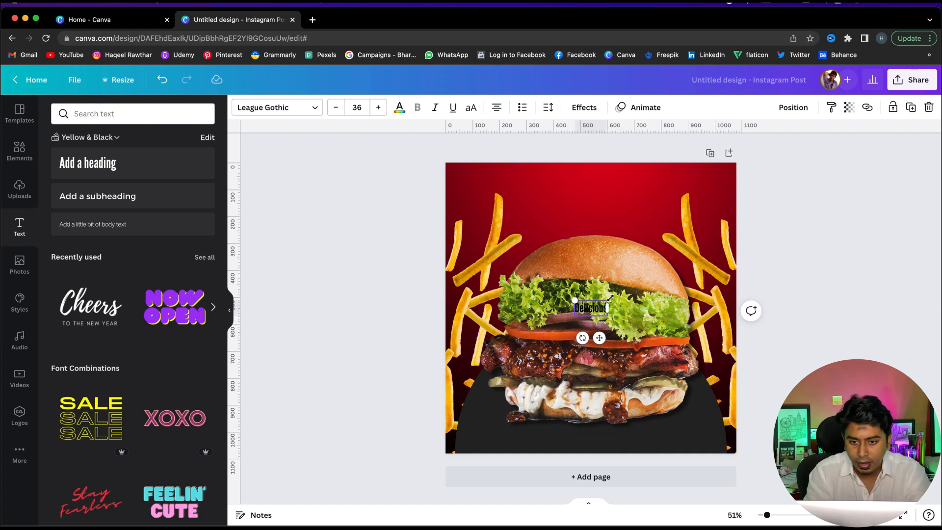
pyautogui.moveTo(665, 257); pyautogui.dragTo(699, 256)
pyautogui.click(824, 265)
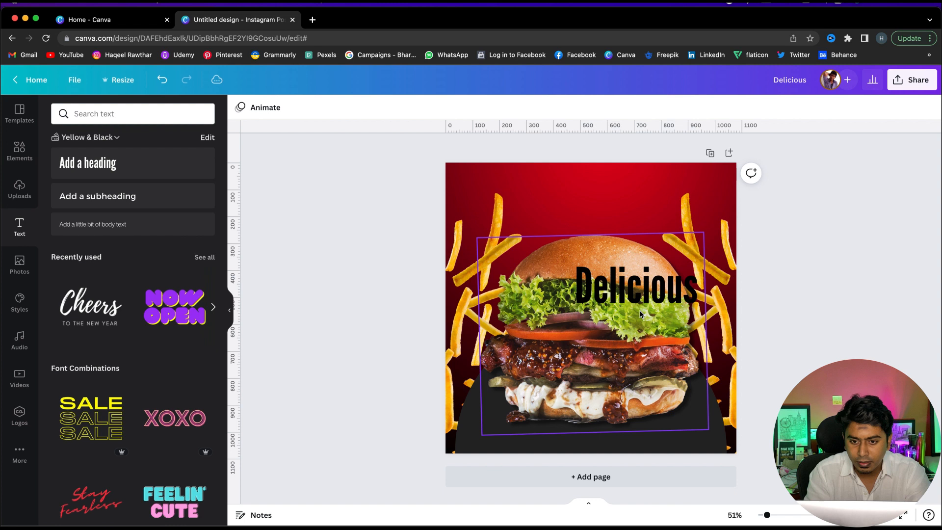
# Move the Delicious heading to the top centre of the post
pyautogui.moveTo(631, 292); pyautogui.dragTo(586, 203)
pyautogui.click(582, 196)
pyautogui.click(431, 212)
pyautogui.click(539, 205)
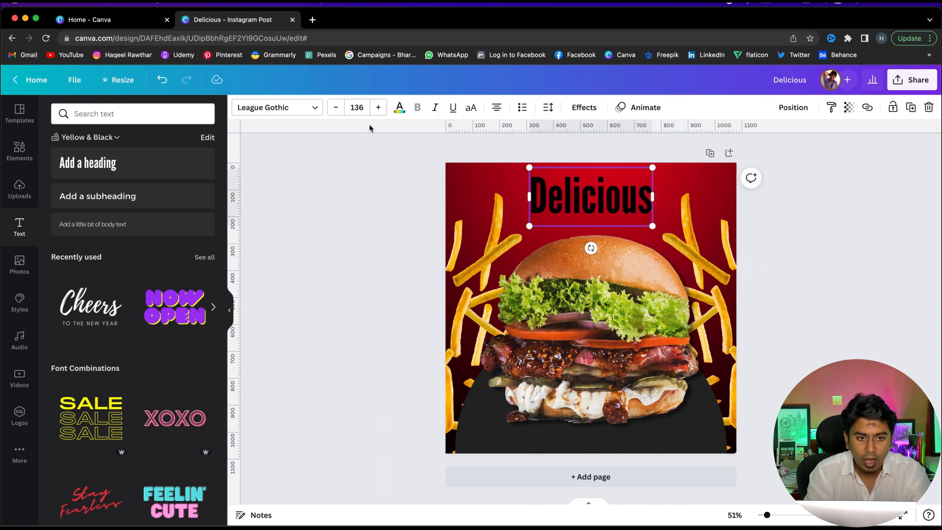
# Change the Delicious heading's font to Feeling Passionate
pyautogui.click(316, 109)
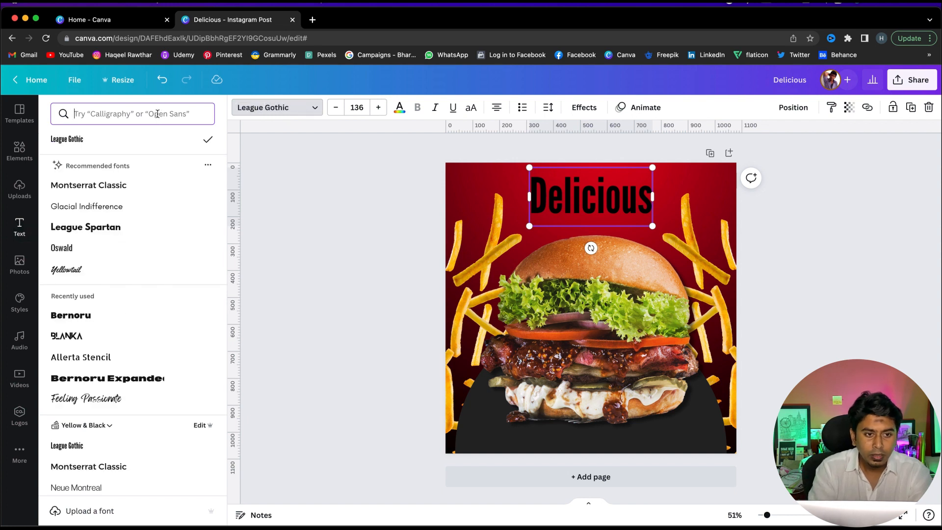
pyautogui.click(153, 114)
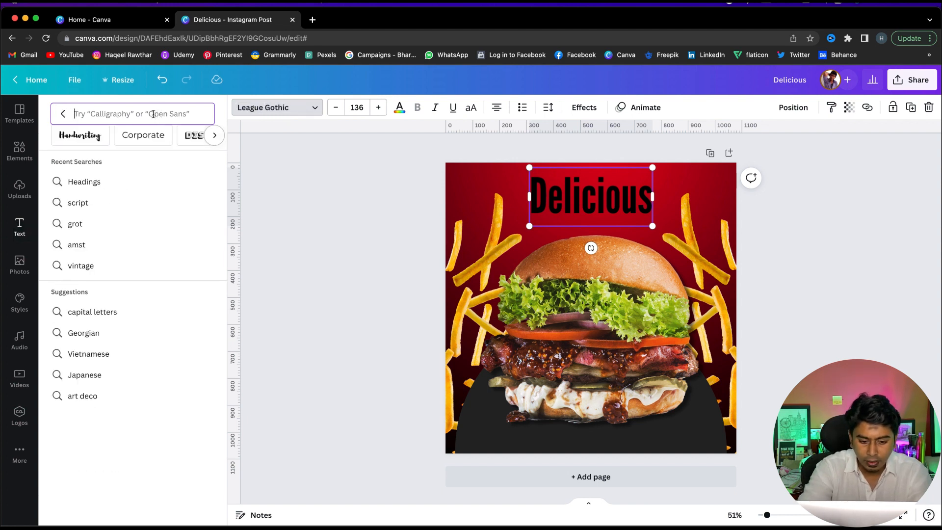
pyautogui.write('feel')
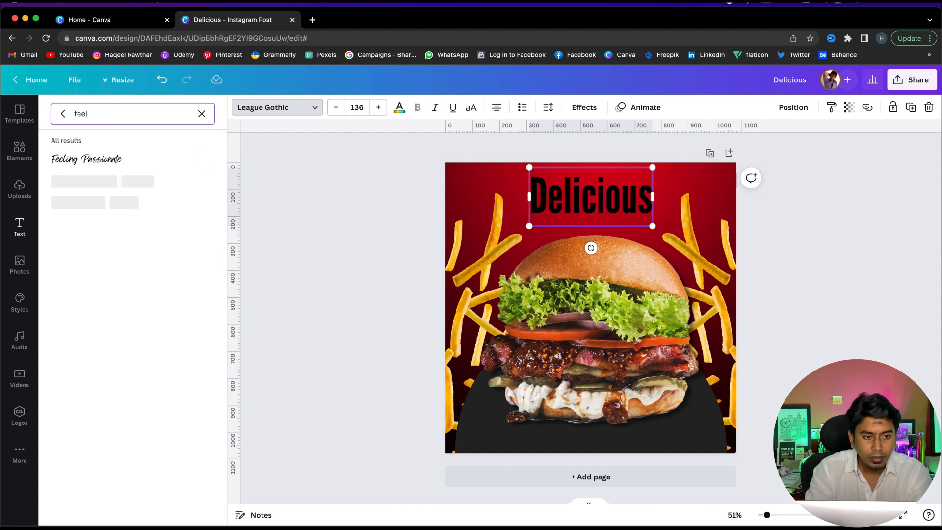
pyautogui.click(120, 159)
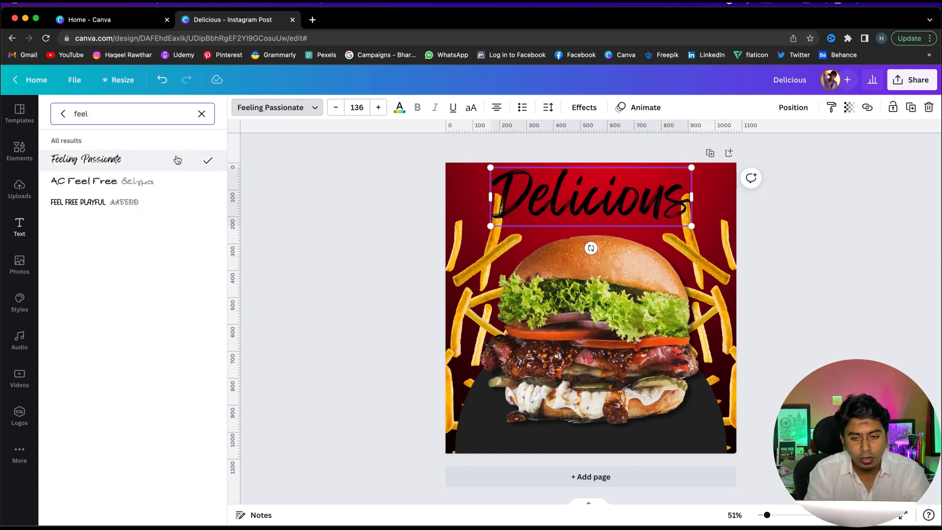
# Shrink the Delicious heading to about 63 font size and reposition it near the top
pyautogui.moveTo(512, 221); pyautogui.dragTo(595, 198)
pyautogui.moveTo(653, 195); pyautogui.dragTo(618, 197)
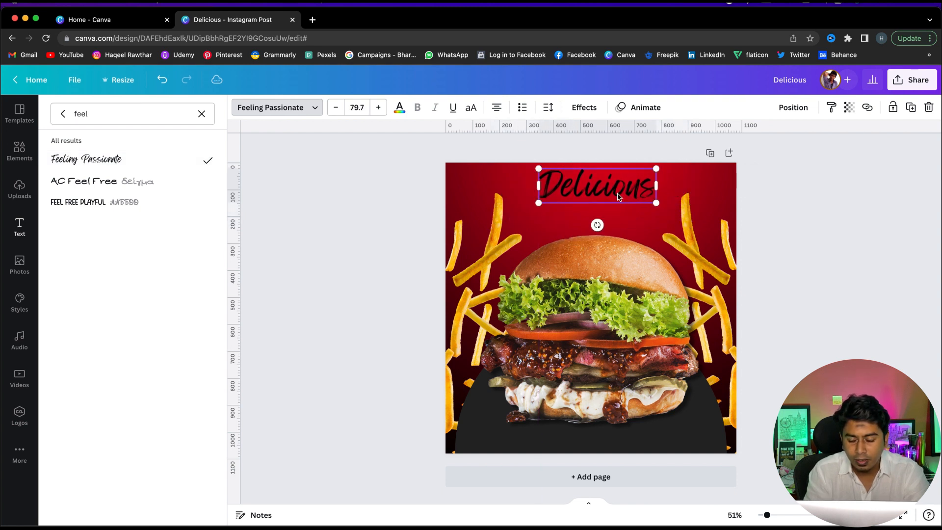
pyautogui.moveTo(656, 169); pyautogui.dragTo(631, 176)
pyautogui.press('Escape')
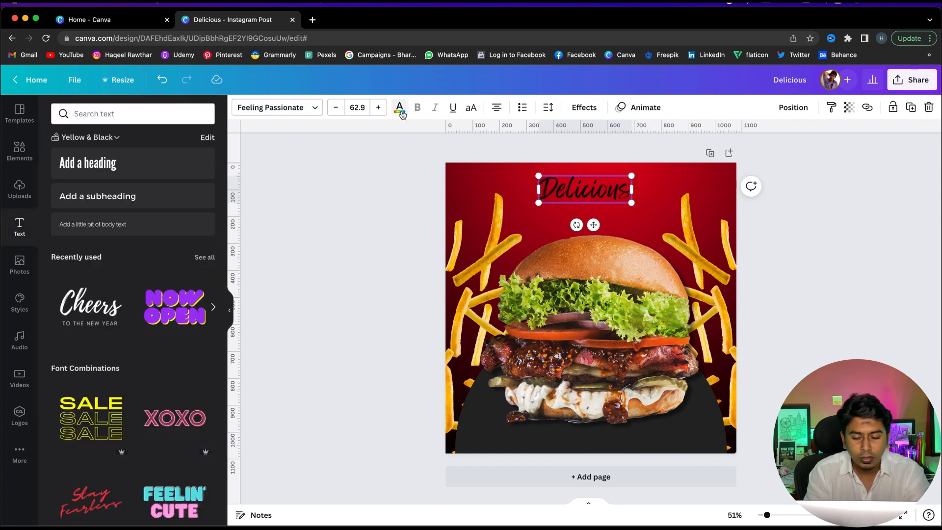
# Colour the Delicious heading yellow from the palette and nudge it slightly into place
pyautogui.click(399, 107)
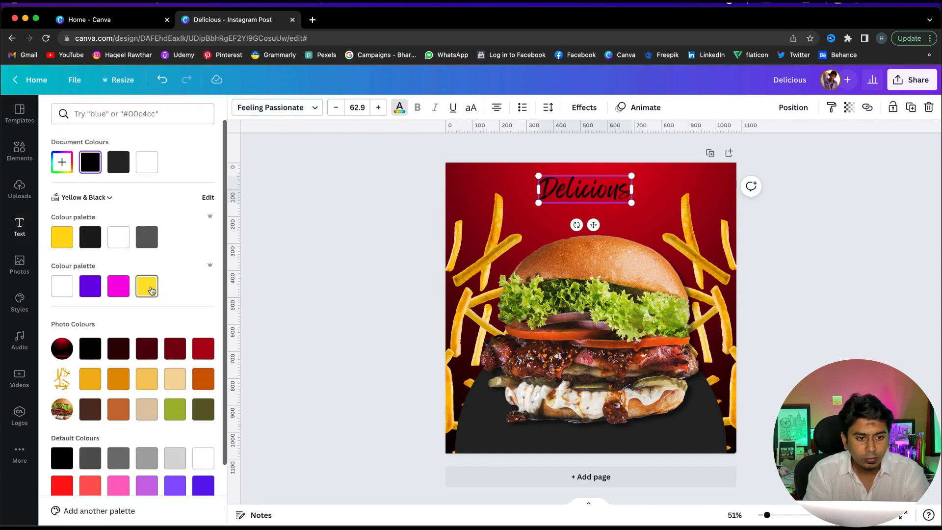
pyautogui.click(150, 289)
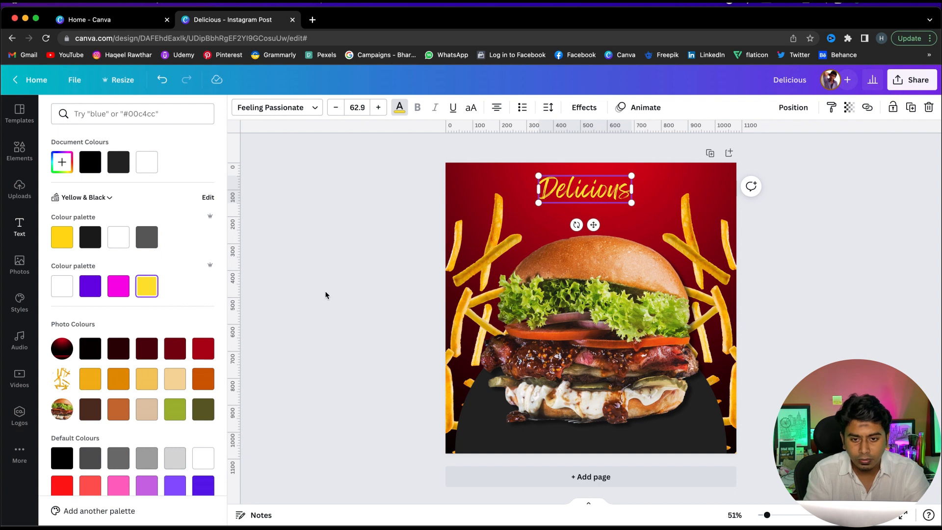
pyautogui.press('Escape')
pyautogui.moveTo(576, 185); pyautogui.dragTo(588, 181)
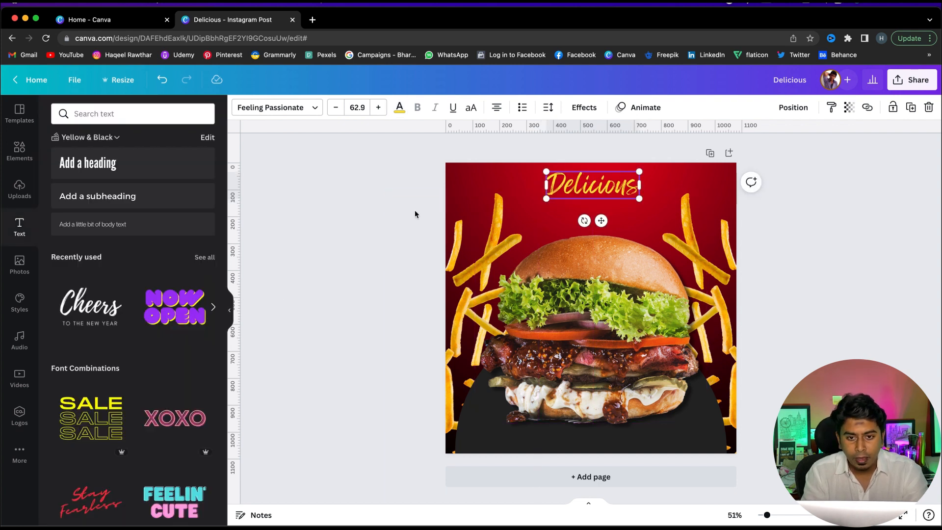
# Duplicate the heading just below itself and change the copy's text to Burger
pyautogui.moveTo(612, 185); pyautogui.dragTo(611, 212)
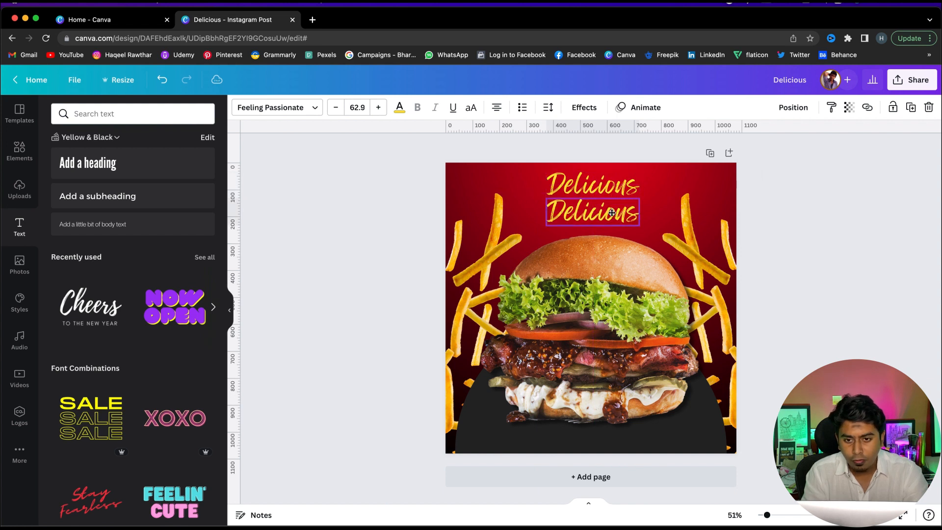
pyautogui.doubleClick(611, 208)
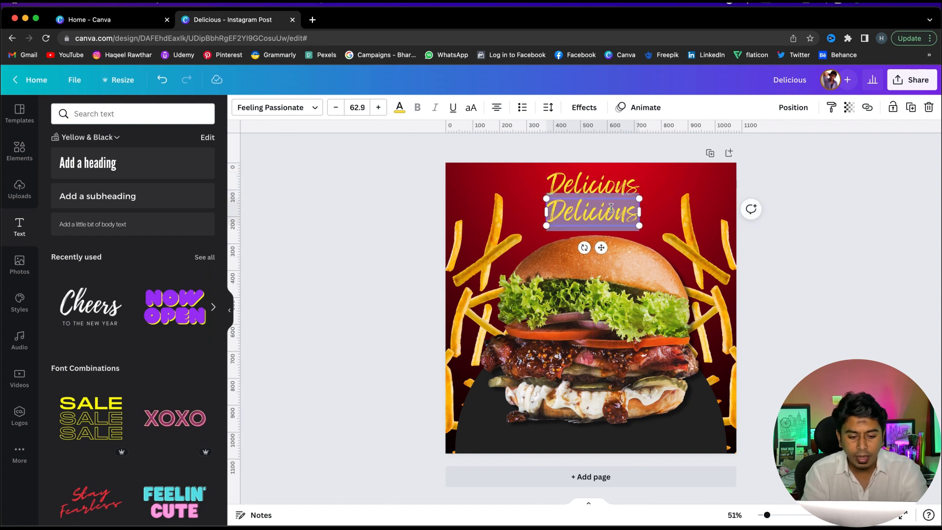
pyautogui.write('Burger')
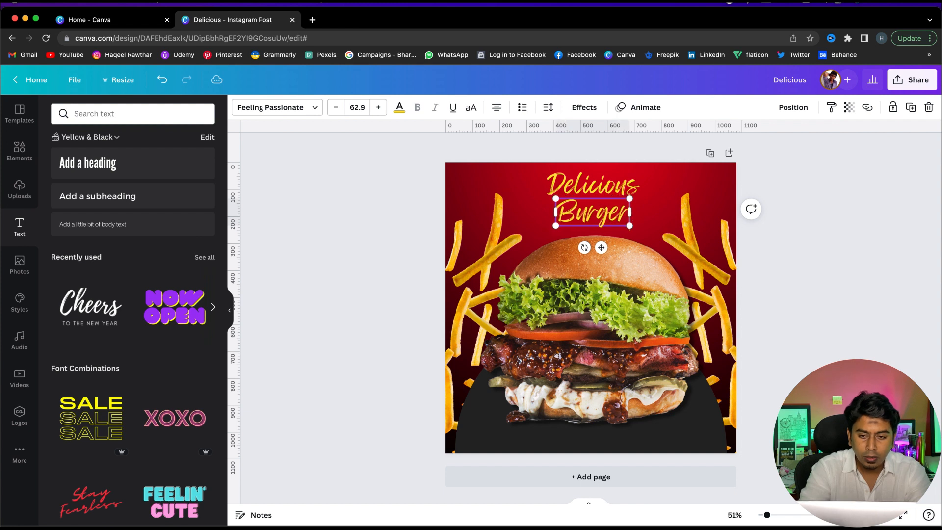
pyautogui.click(317, 247)
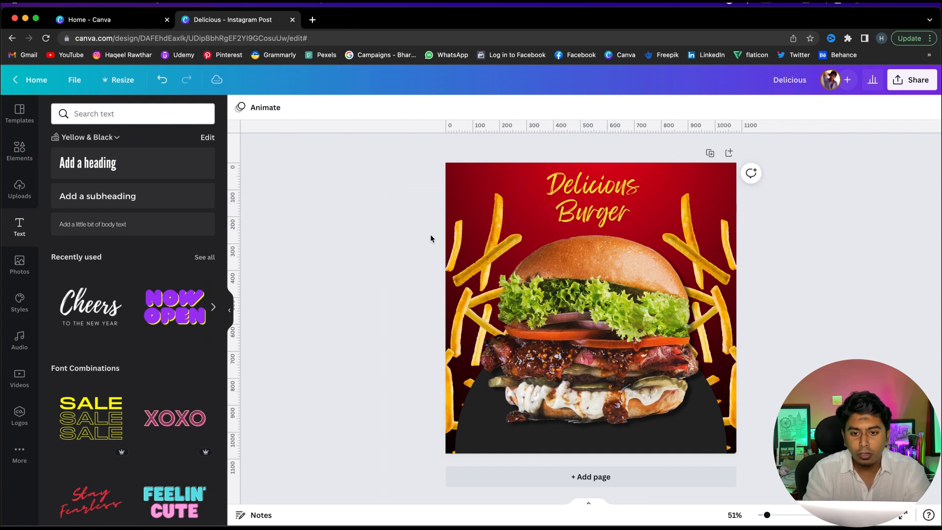
# Change the Burger text's font to Bernoru
pyautogui.click(595, 213)
pyautogui.click(312, 109)
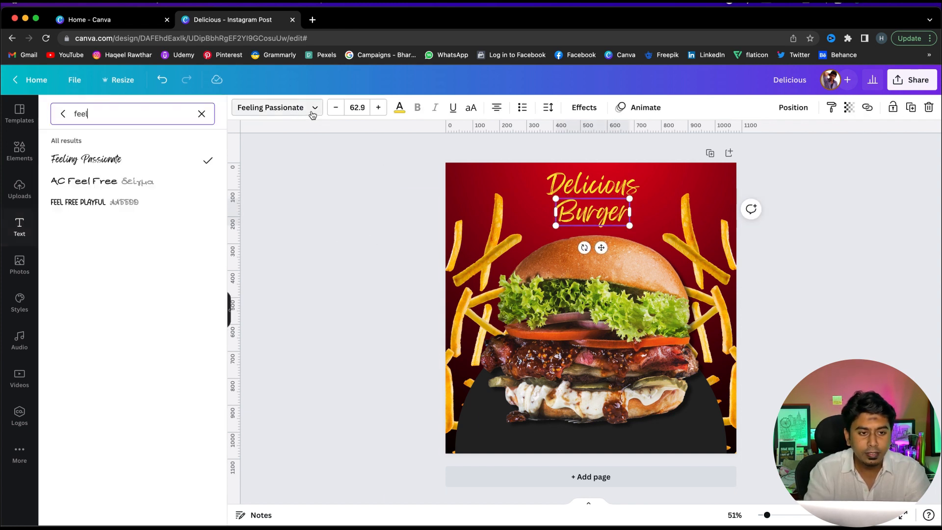
pyautogui.click(198, 112)
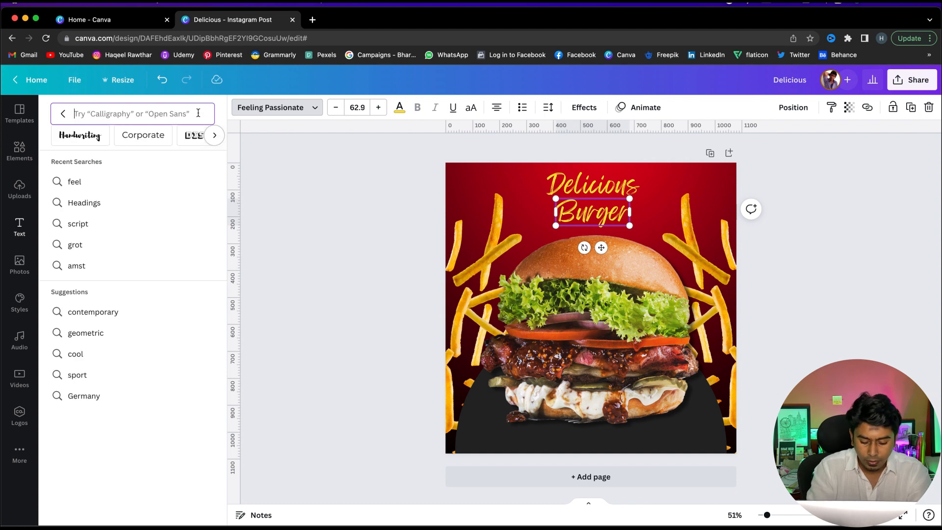
pyautogui.write('be')
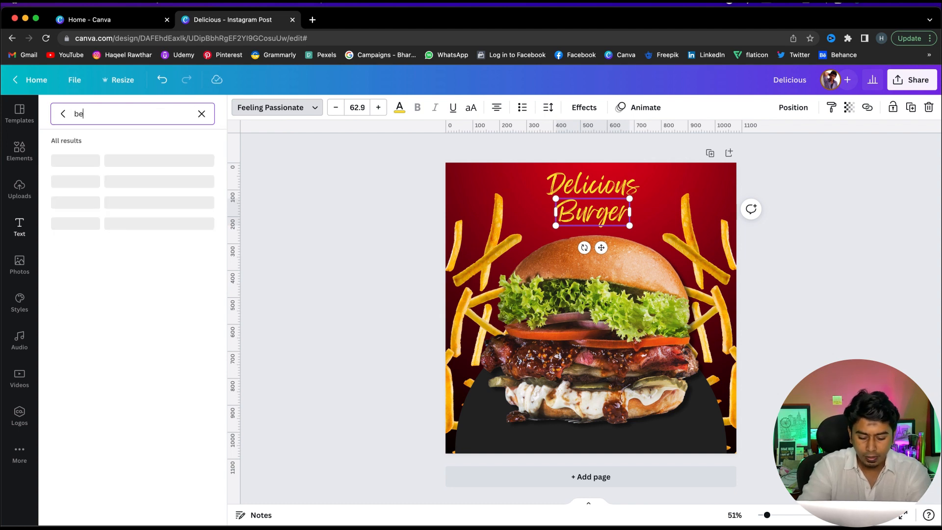
pyautogui.write('rno')
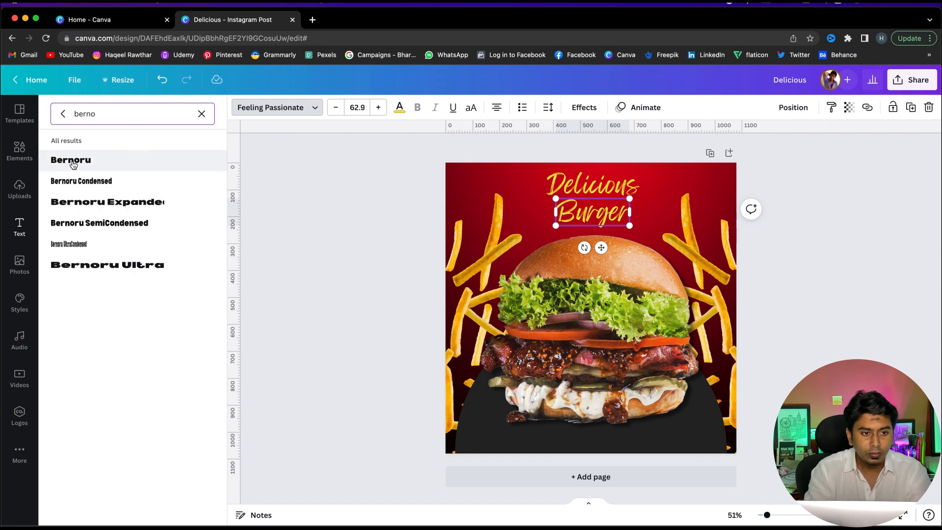
pyautogui.click(99, 161)
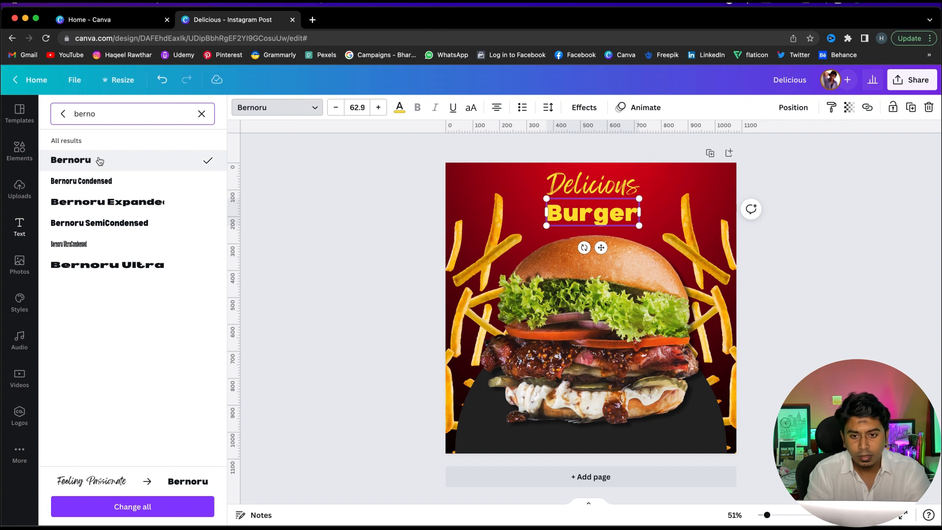
# Enlarge the Burger text to about 99 font size and nudge it upward
pyautogui.moveTo(639, 199); pyautogui.dragTo(665, 191)
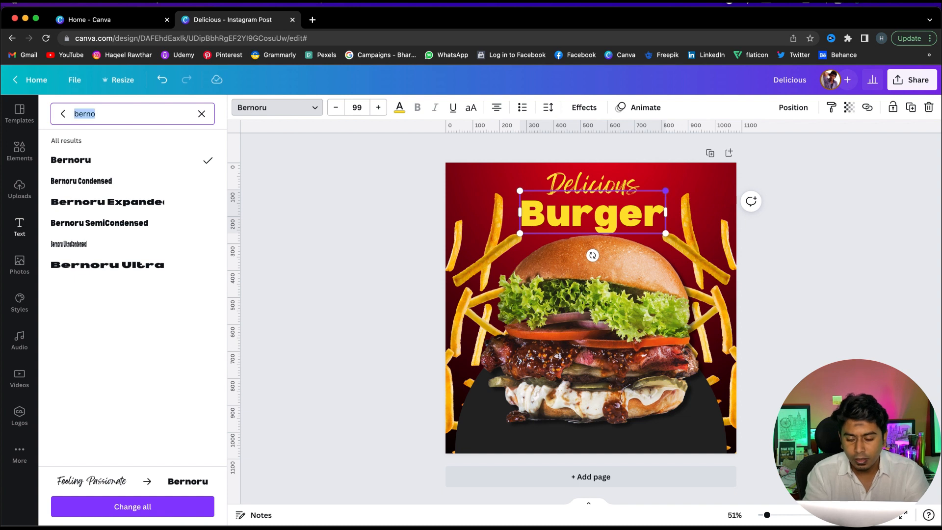
pyautogui.click(389, 253)
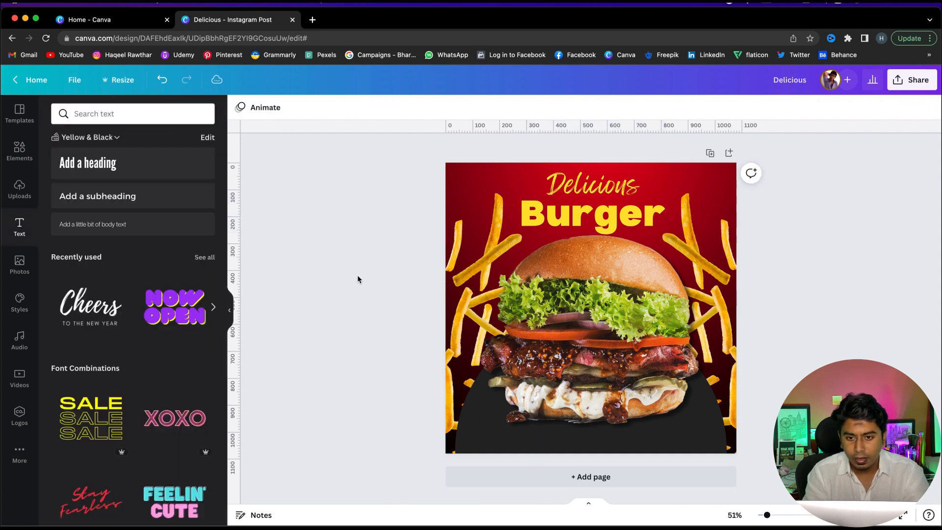
pyautogui.click(598, 215)
pyautogui.hotkey('shift', 'Up')
pyautogui.hotkey('shift', 'Up')
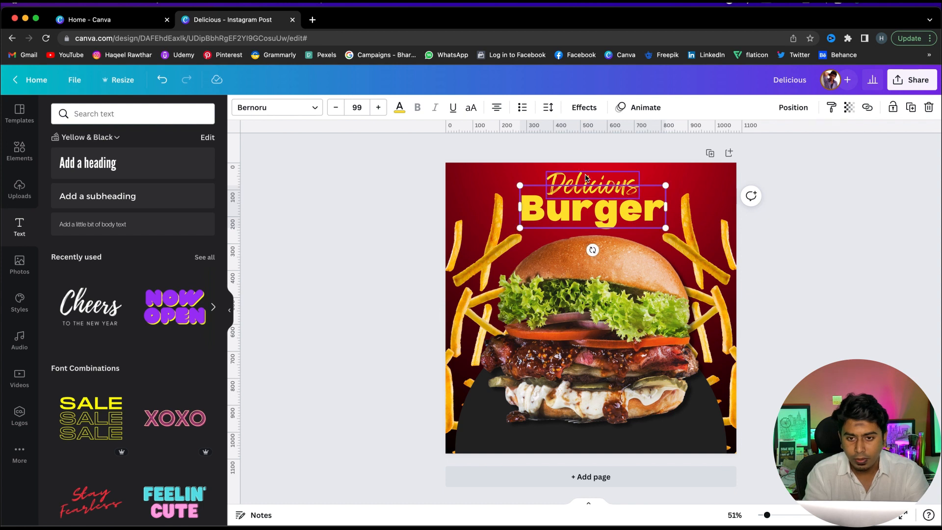
# Shrink the Delicious heading to about 58 font size
pyautogui.click(617, 183)
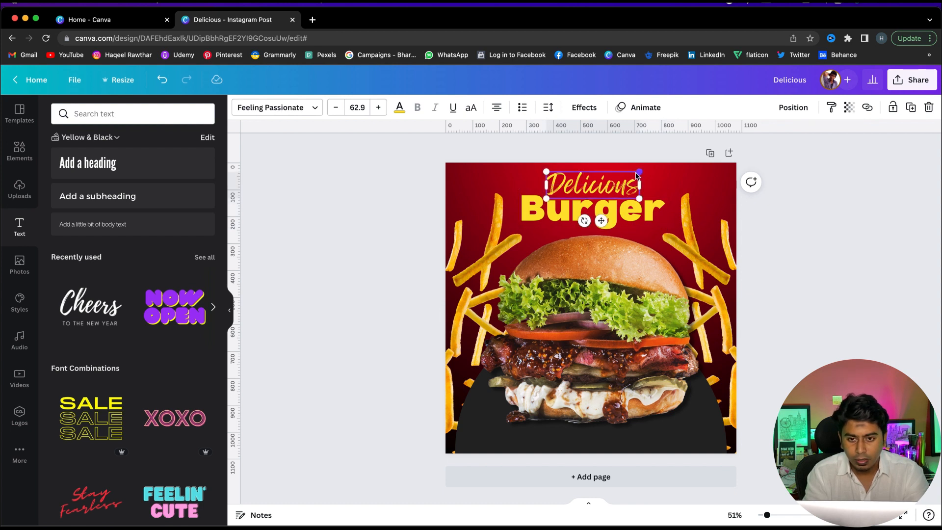
pyautogui.moveTo(635, 175); pyautogui.dragTo(632, 175)
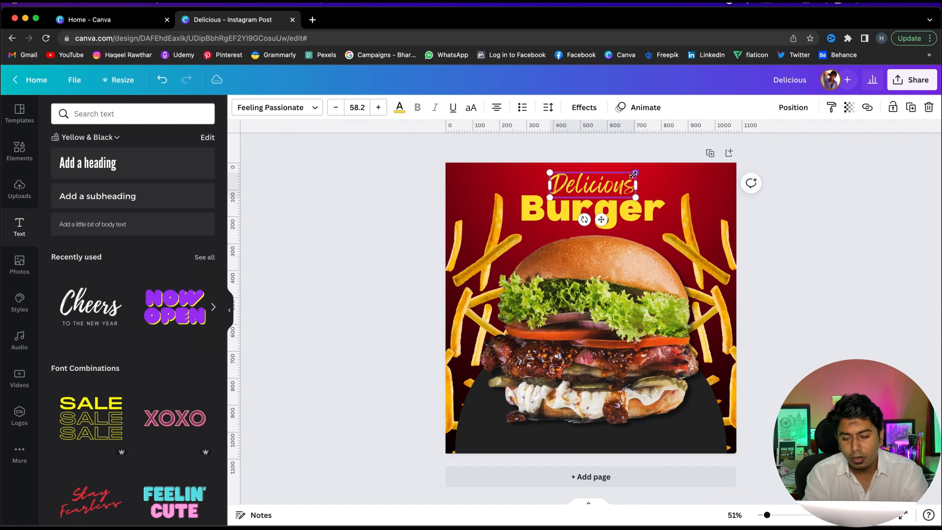
pyautogui.click(770, 205)
# Colour the Burger text white
pyautogui.click(637, 211)
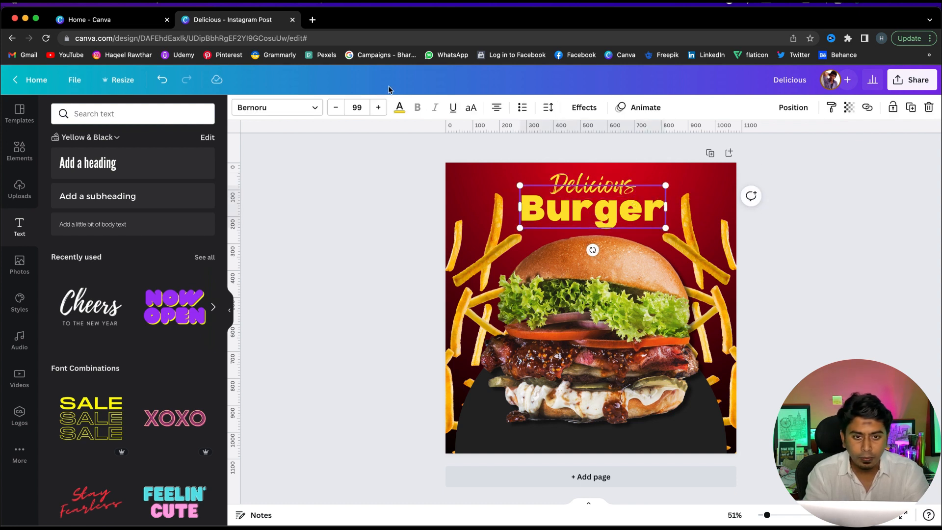
pyautogui.click(400, 107)
pyautogui.click(147, 162)
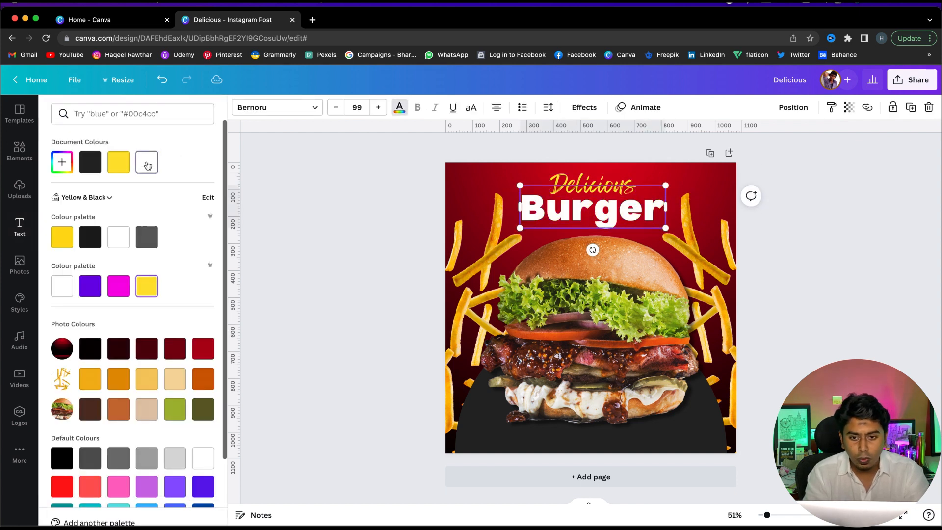
pyautogui.click(354, 177)
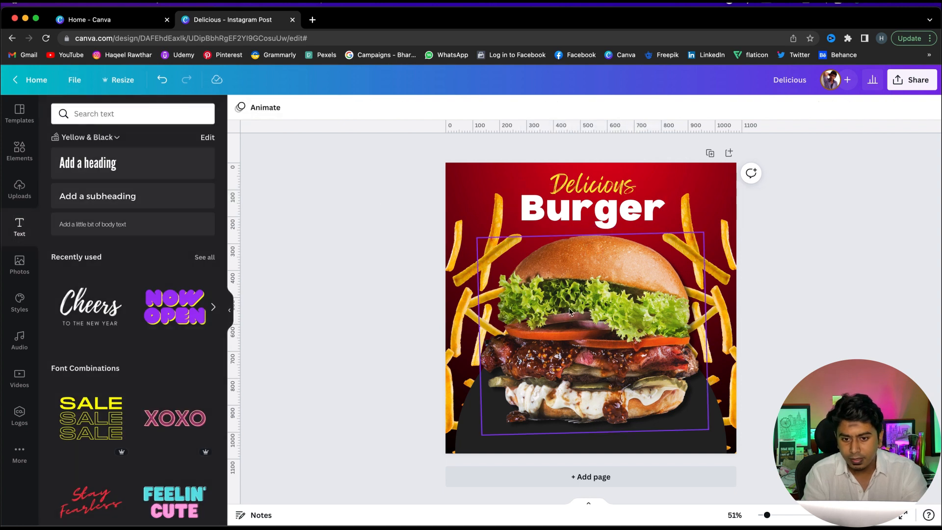
# Shrink the burger image slightly and move it down on the dark circle
pyautogui.click(604, 313)
pyautogui.click(416, 297)
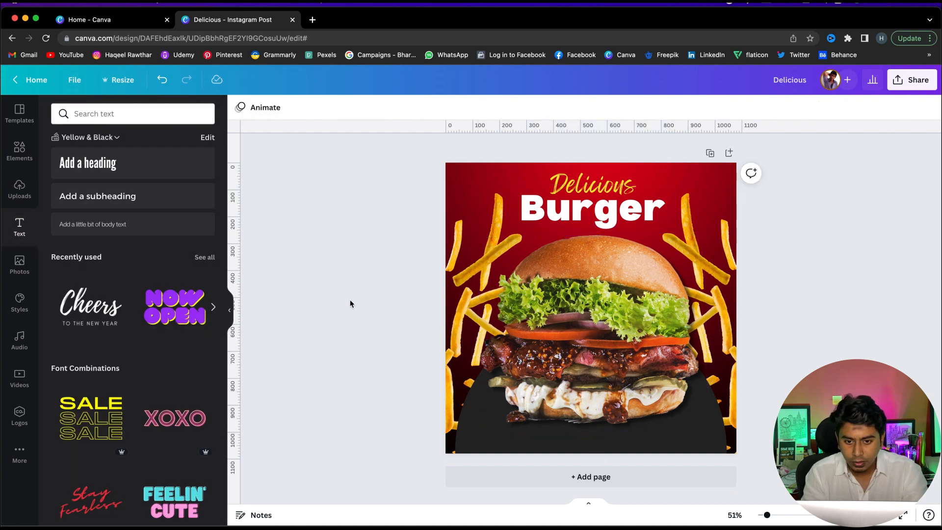
pyautogui.click(581, 296)
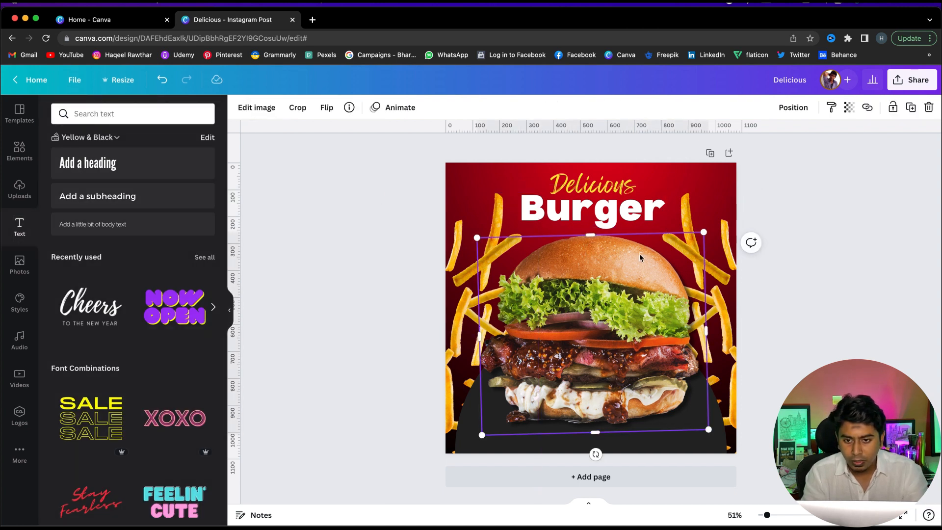
pyautogui.moveTo(701, 233); pyautogui.dragTo(694, 239)
pyautogui.hotkey('shift', 'Down')
pyautogui.hotkey('shift', 'Down')
pyautogui.hotkey('shift', 'Down')
pyautogui.hotkey('shift', 'Down')
pyautogui.hotkey('shift', 'Down')
pyautogui.hotkey('shift', 'Down')
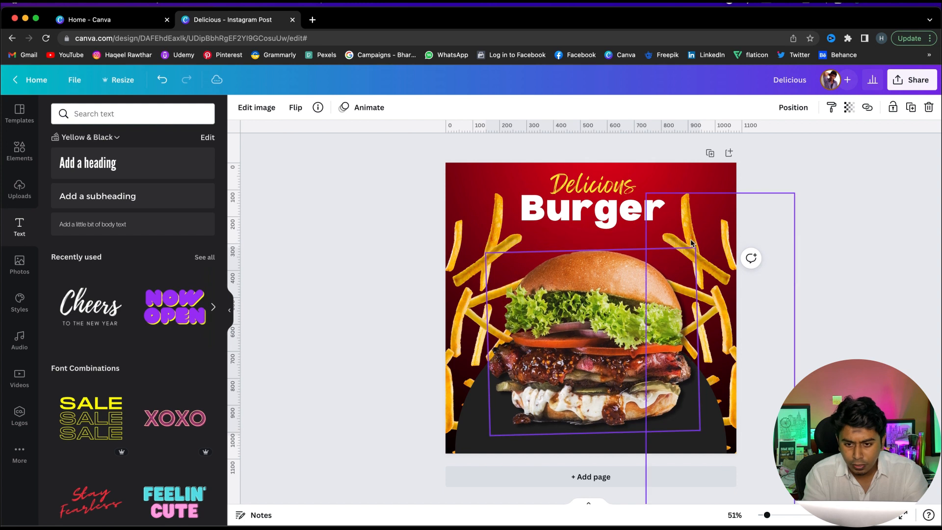
pyautogui.click(690, 240)
pyautogui.click(844, 301)
pyautogui.click(708, 426)
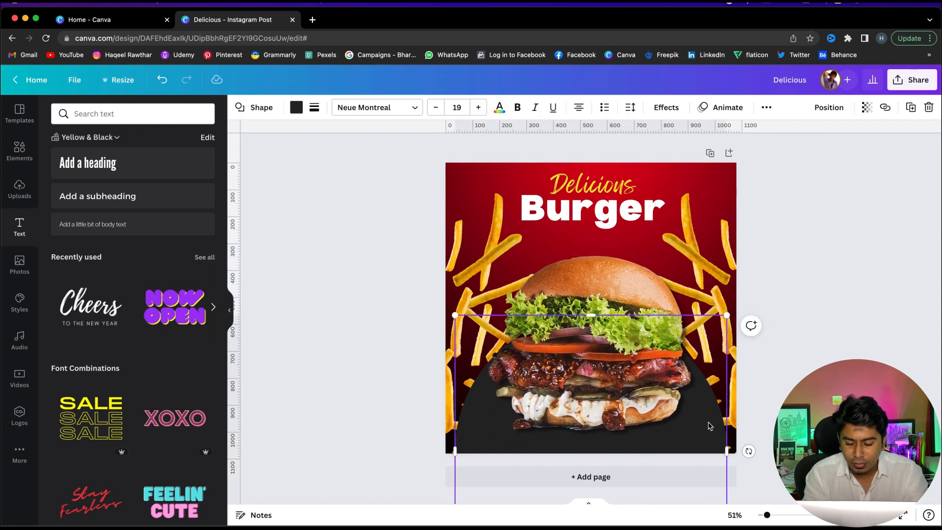
pyautogui.click(916, 267)
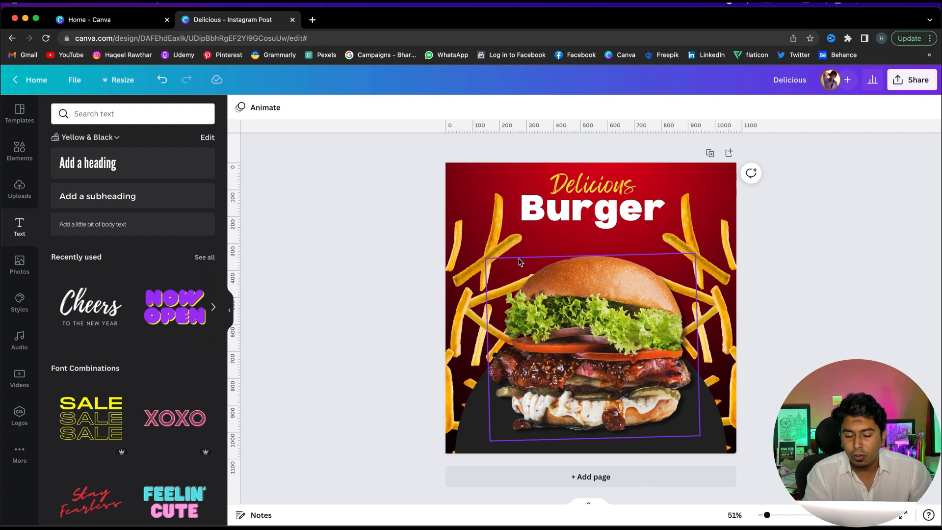
pyautogui.click(494, 256)
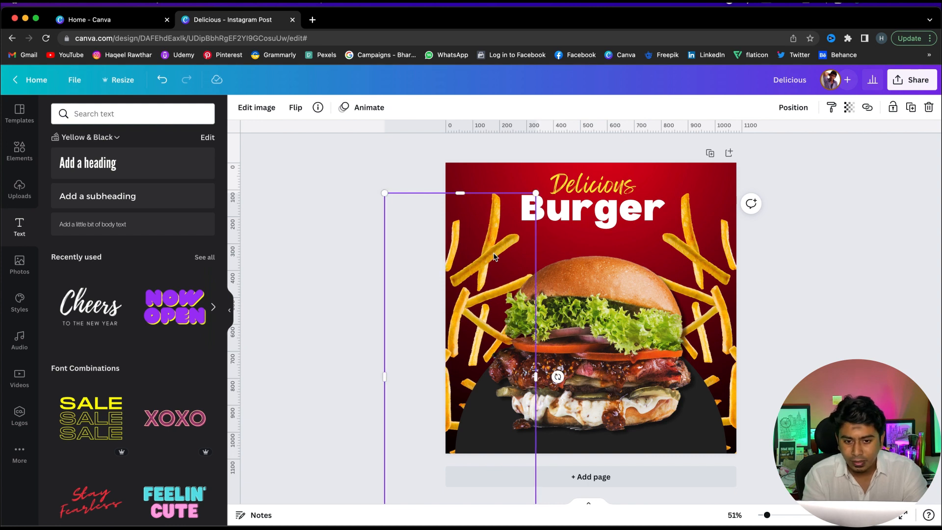
pyautogui.click(856, 249)
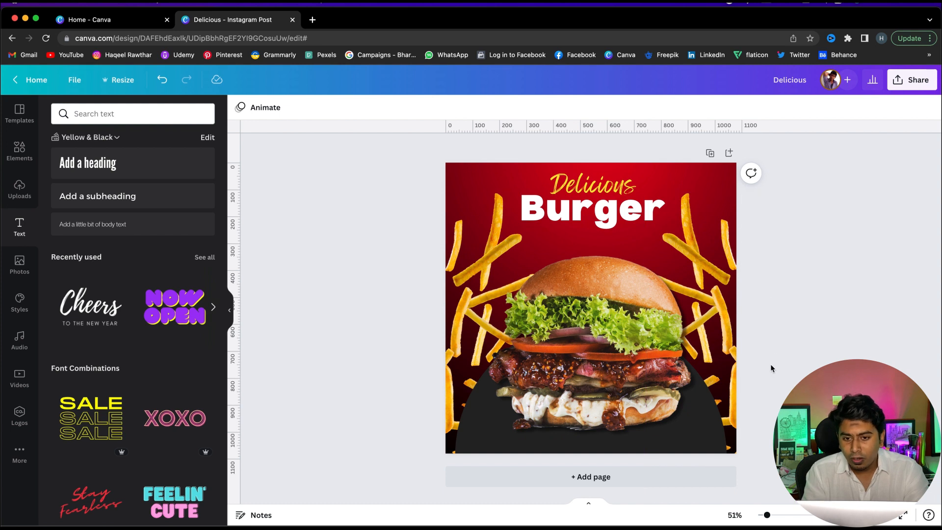
# Duplicate the Burger text to the bottom of the post and change the copy to Order Now!
pyautogui.moveTo(627, 219); pyautogui.dragTo(630, 438)
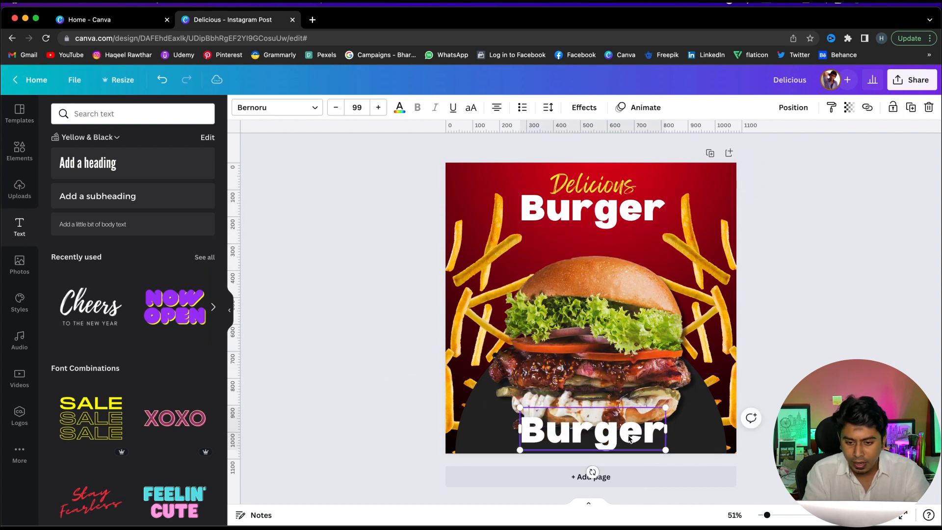
pyautogui.doubleClick(628, 435)
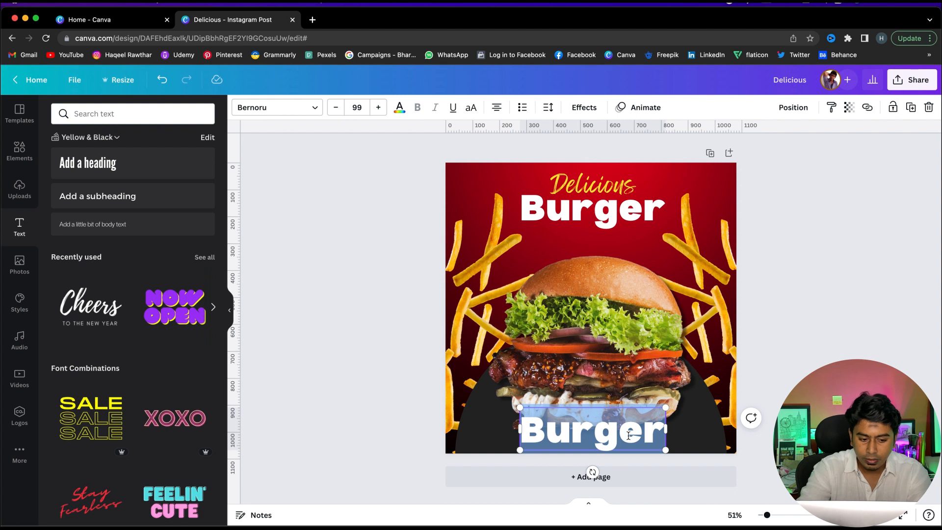
pyautogui.write('Or')
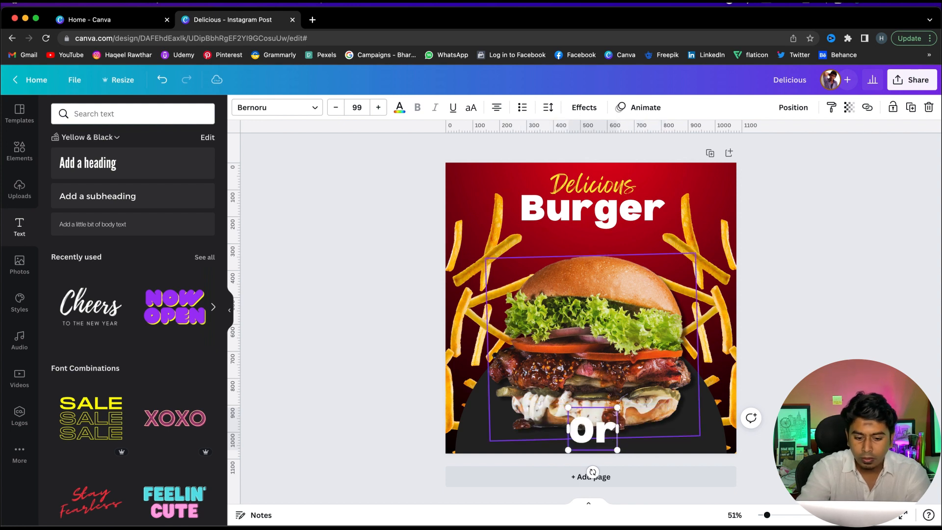
pyautogui.write('der Now!')
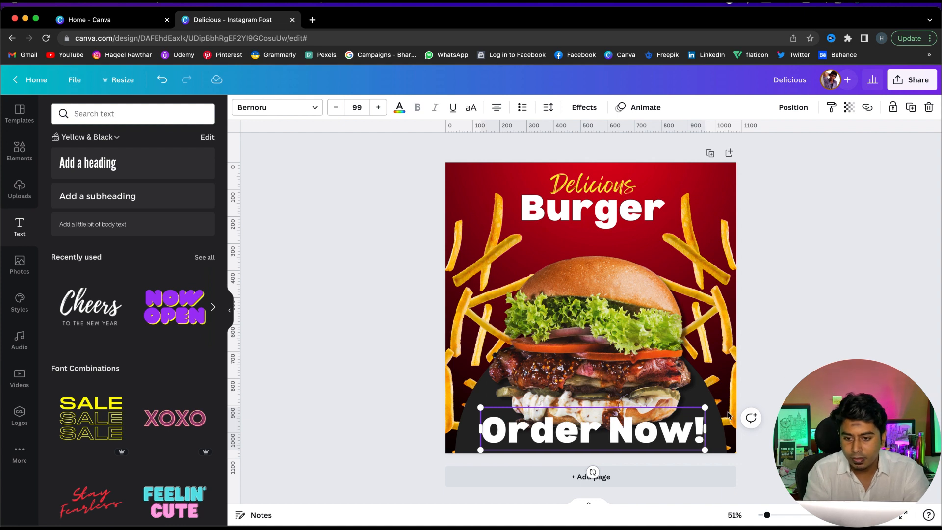
# Shrink the Order Now! text to about 38 font size and move it toward the bottom edge
pyautogui.moveTo(703, 409); pyautogui.dragTo(635, 420)
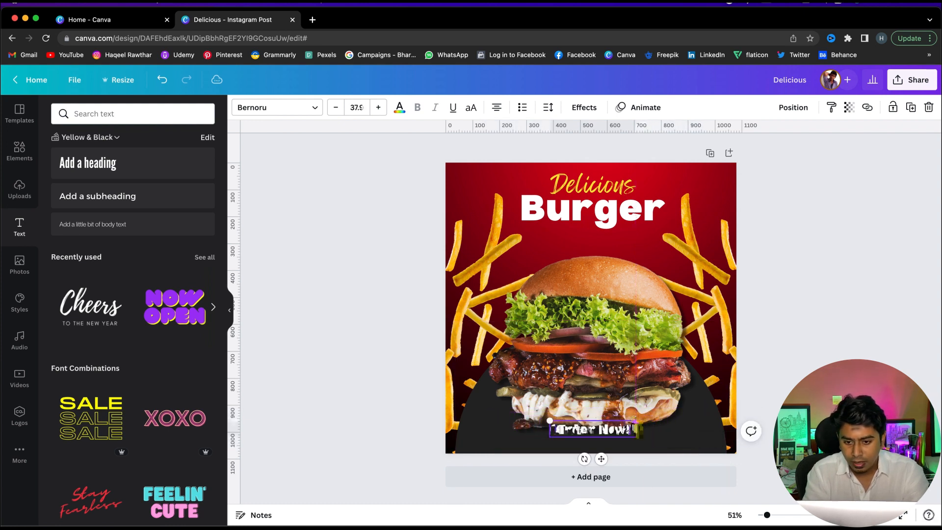
pyautogui.click(891, 363)
pyautogui.moveTo(613, 432); pyautogui.dragTo(613, 442)
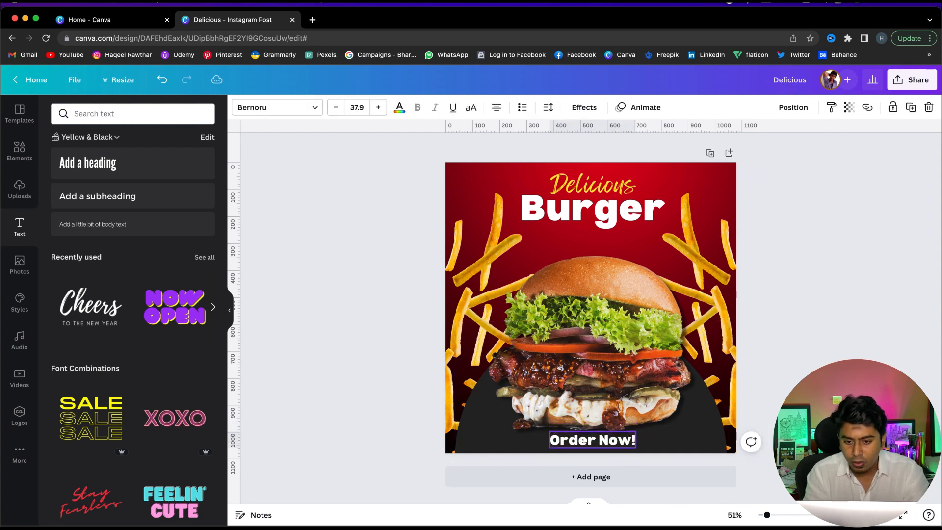
# Nudge the burger image upward slightly
pyautogui.click(595, 323)
pyautogui.hotkey('shift', 'Up')
pyautogui.click(773, 381)
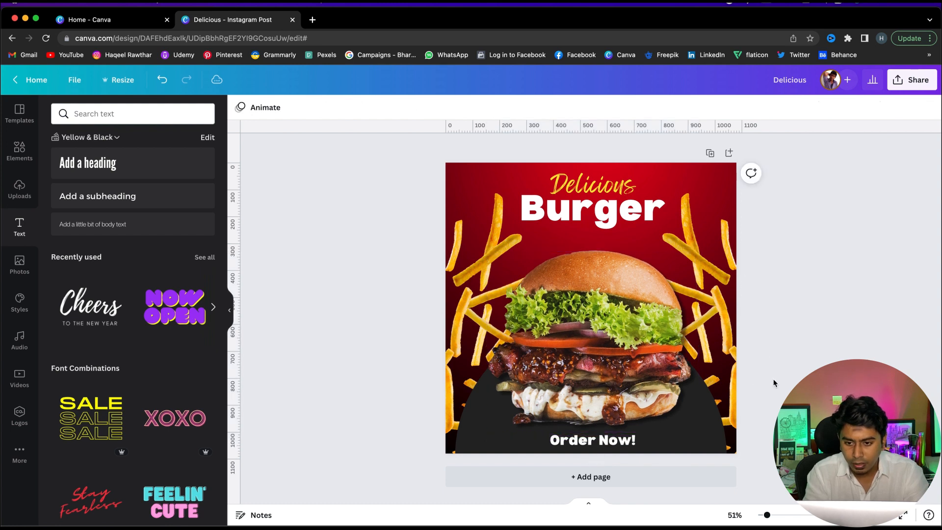
# Nudge the dark circle upward slightly
pyautogui.click(707, 408)
pyautogui.hotkey('shift', 'Up')
pyautogui.hotkey('shift', 'Up')
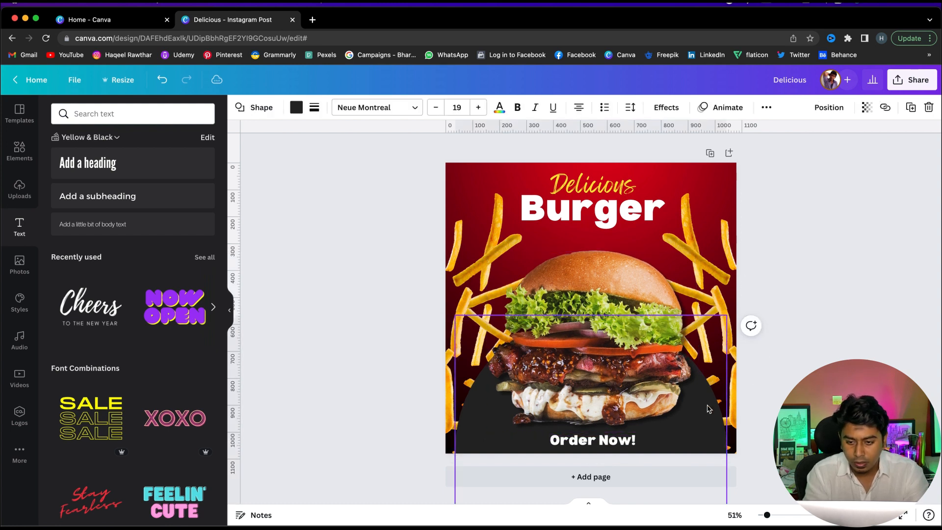
pyautogui.click(808, 329)
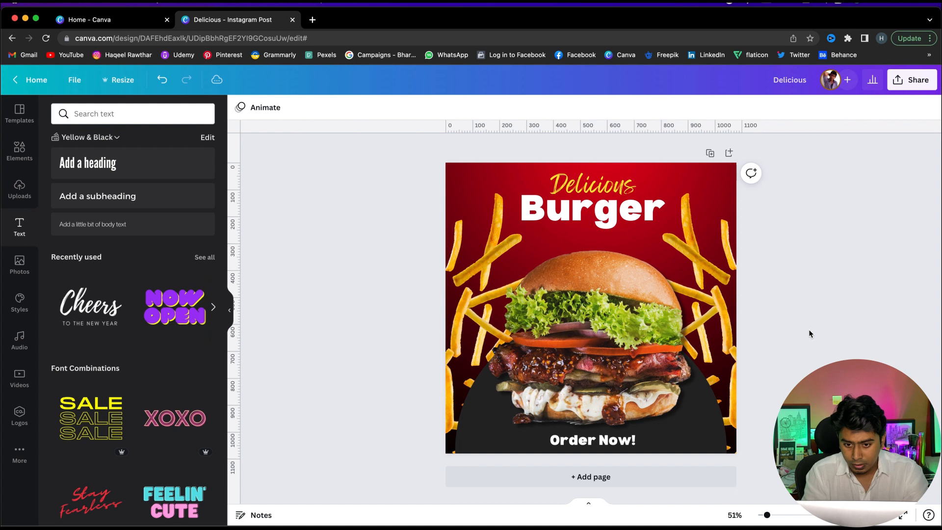
# Make the Order Now! text uppercase and reduce it to about 27 font size
pyautogui.click(612, 444)
pyautogui.click(470, 110)
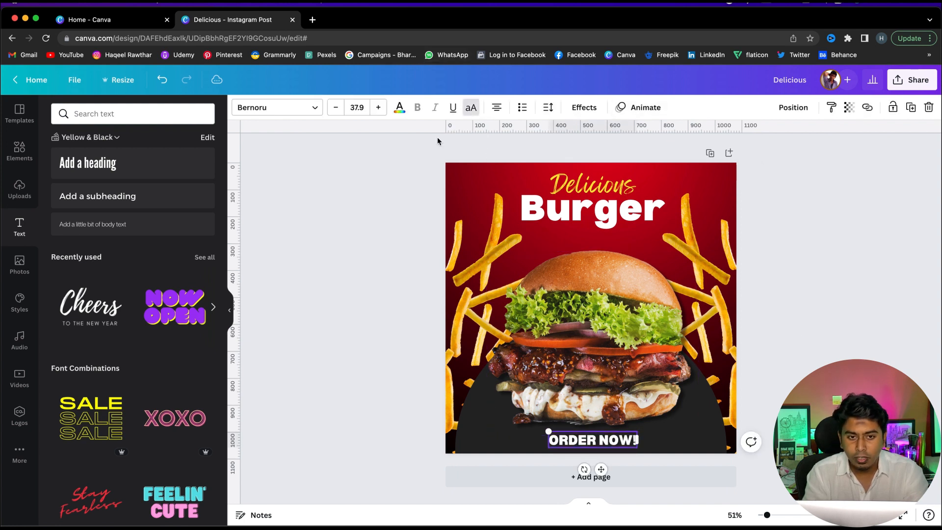
pyautogui.click(333, 109)
pyautogui.click(334, 110)
pyautogui.click(336, 111)
pyautogui.click(336, 111)
pyautogui.click(337, 111)
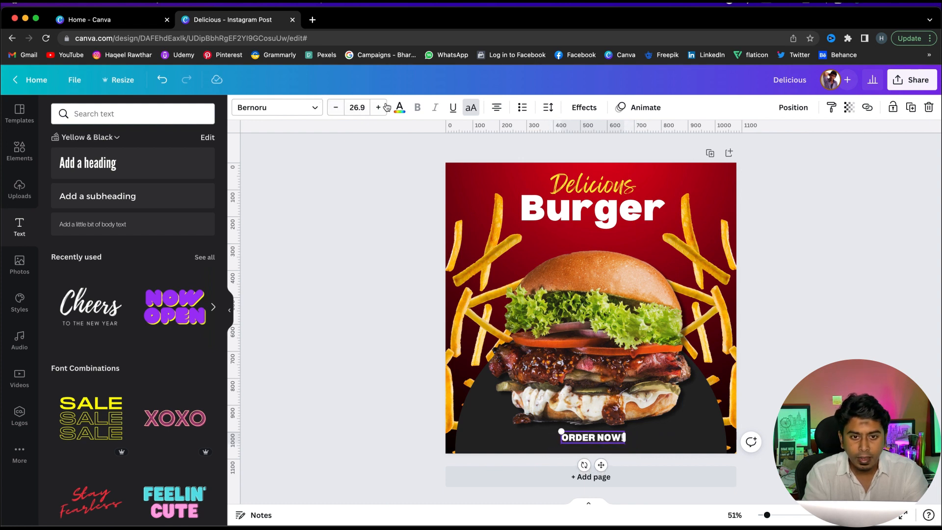
# Colour the ORDER NOW! text yellow from the palette
pyautogui.click(400, 110)
pyautogui.click(62, 238)
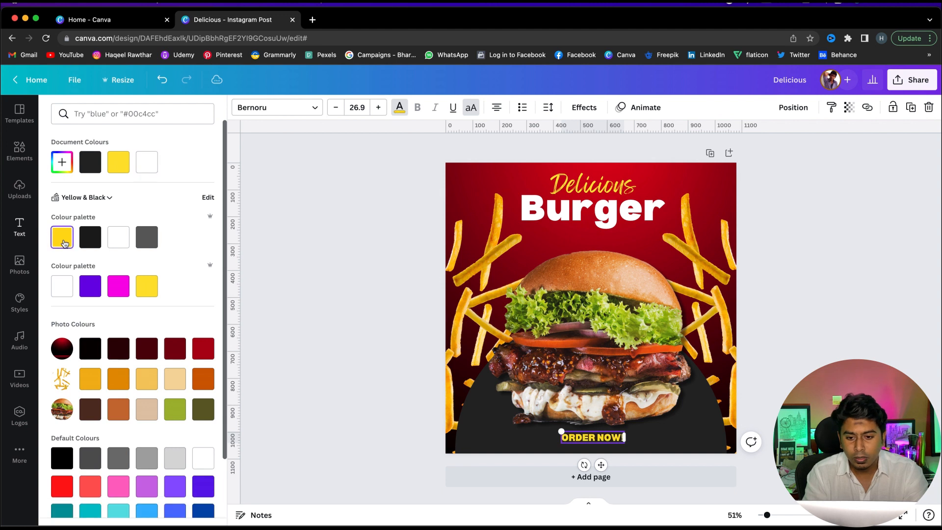
pyautogui.click(356, 258)
pyautogui.click(356, 259)
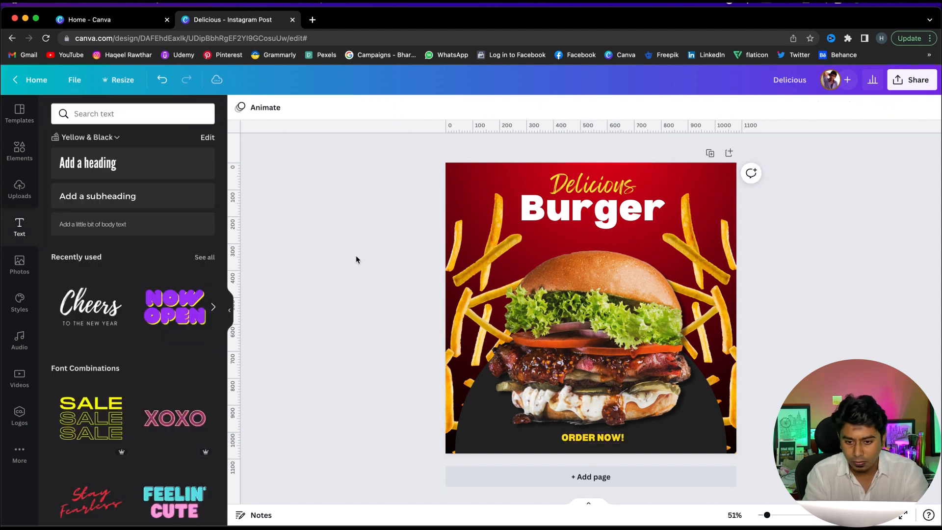
# Nudge the ORDER NOW! text slightly downward
pyautogui.click(607, 435)
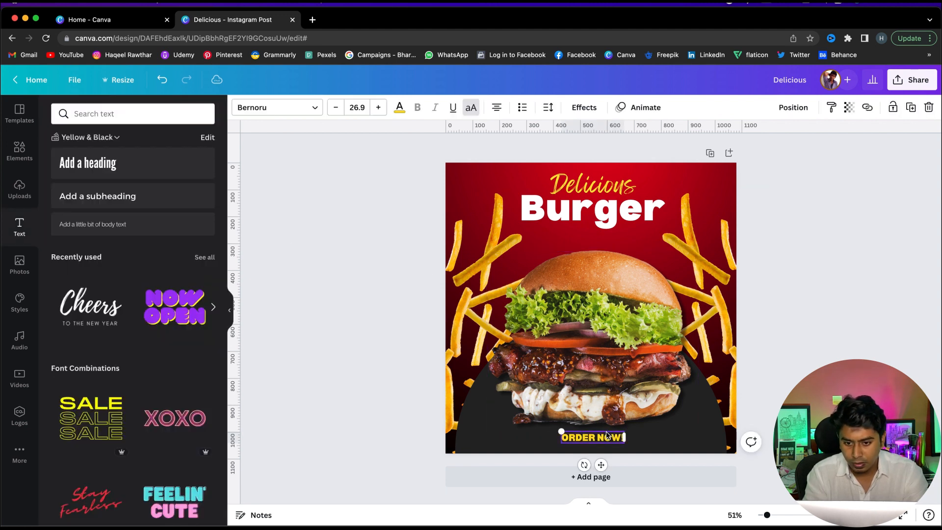
pyautogui.hotkey('shift', 'Down')
pyautogui.hotkey('shift', 'Up')
pyautogui.press('Down')
pyautogui.press('Down')
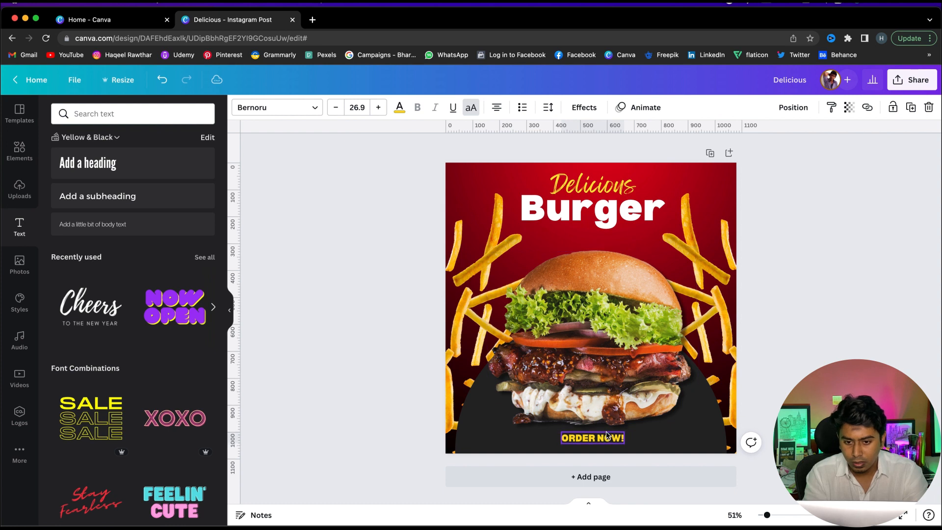
pyautogui.click(831, 363)
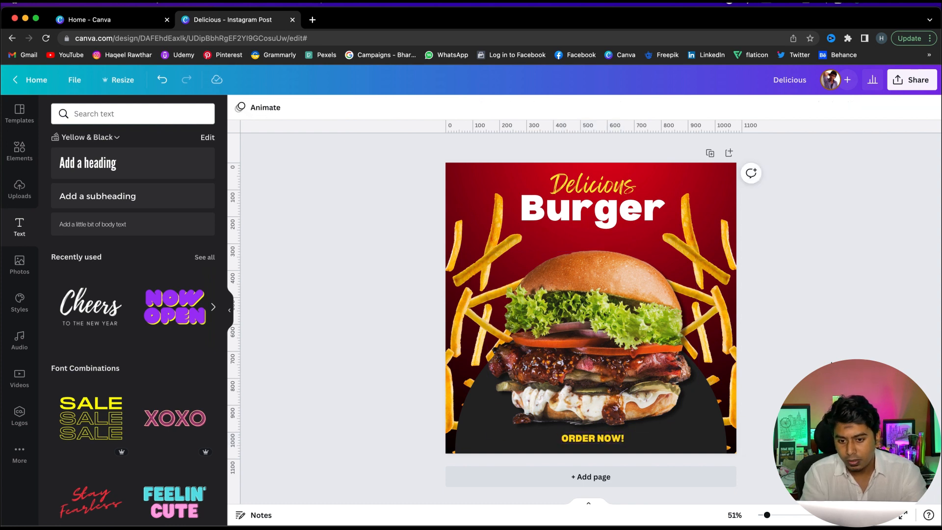
# Nudge the selected circle and fries up slightly and move the burger image down a little
pyautogui.click(632, 314)
pyautogui.click(469, 365)
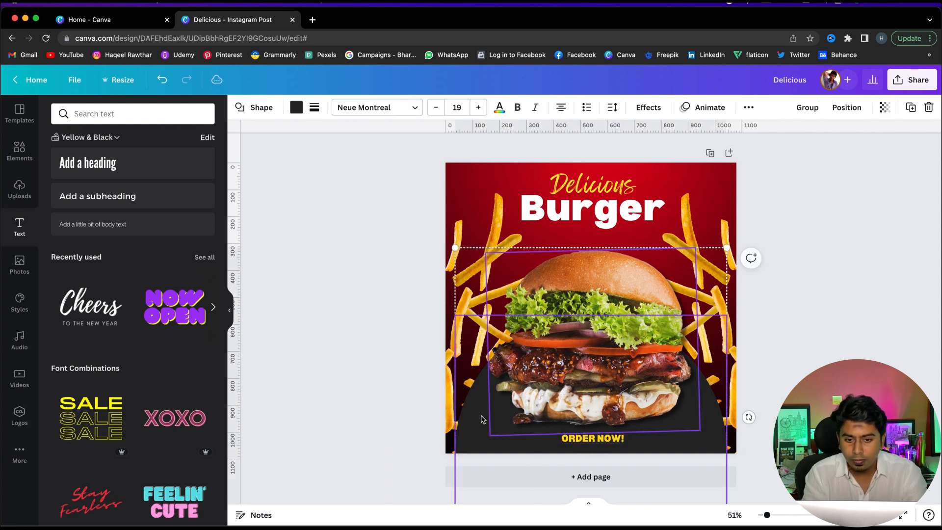
pyautogui.hotkey('shift', 'Down')
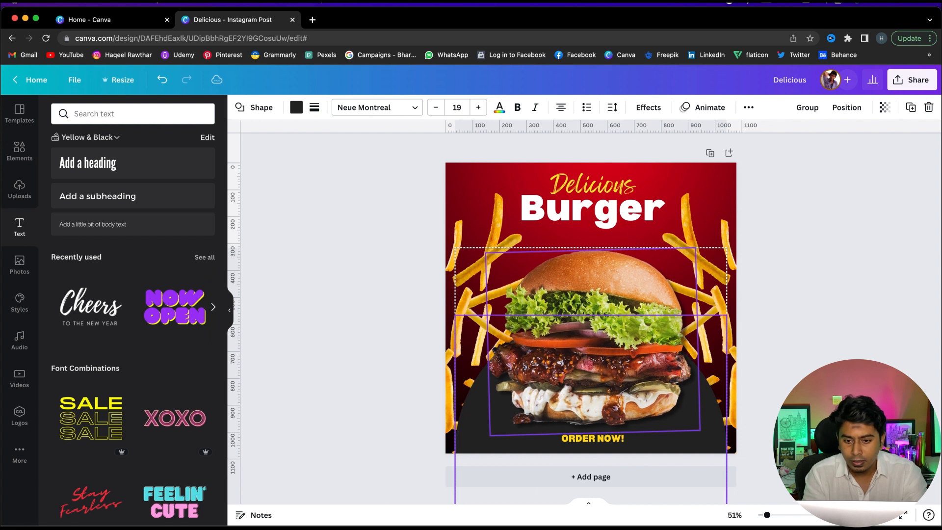
pyautogui.hotkey('shift', 'Up')
pyautogui.press('Up')
pyautogui.click(780, 329)
pyautogui.click(637, 337)
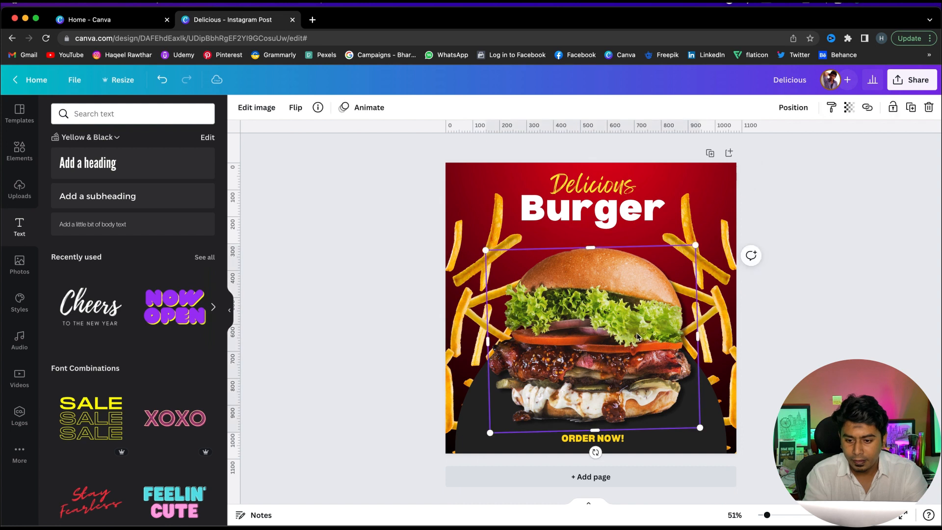
pyautogui.hotkey('shift', 'Down')
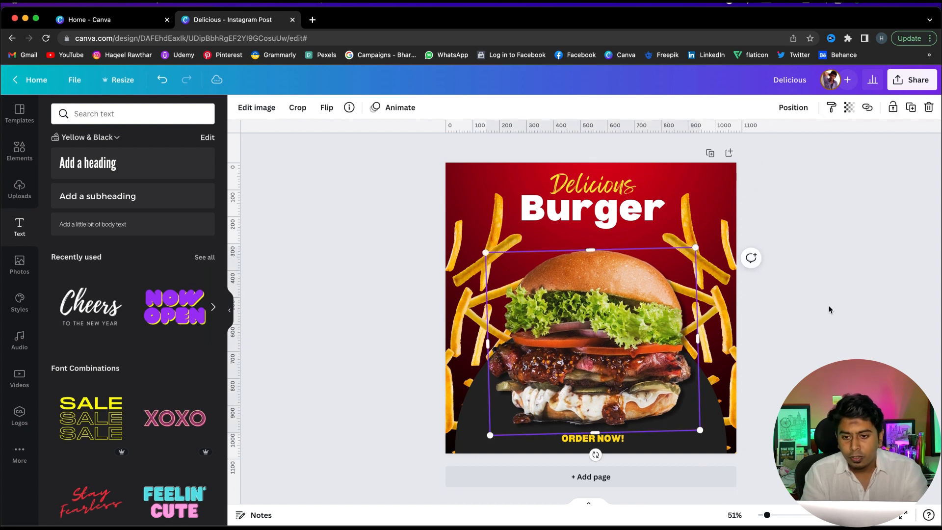
# Search the photo library for white smoke and browse the results
pyautogui.click(832, 309)
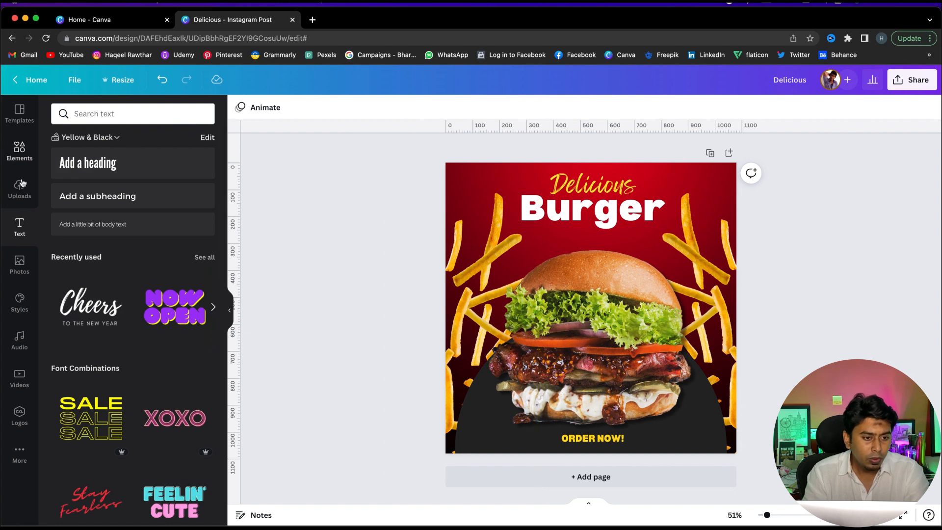
pyautogui.click(20, 262)
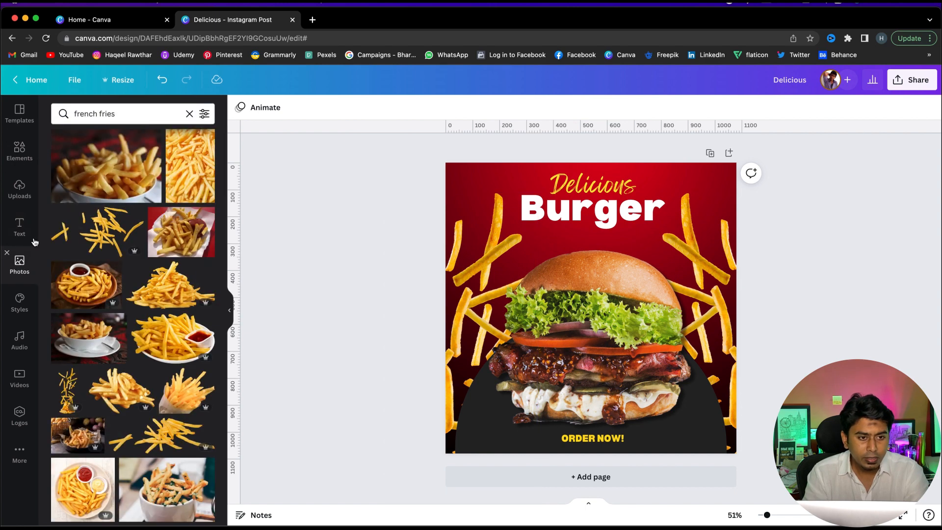
pyautogui.click(189, 114)
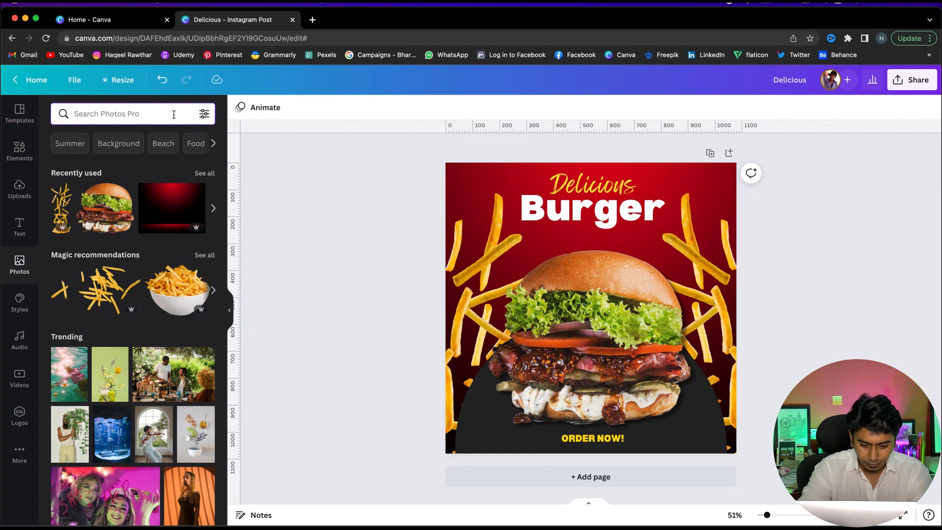
pyautogui.write('white')
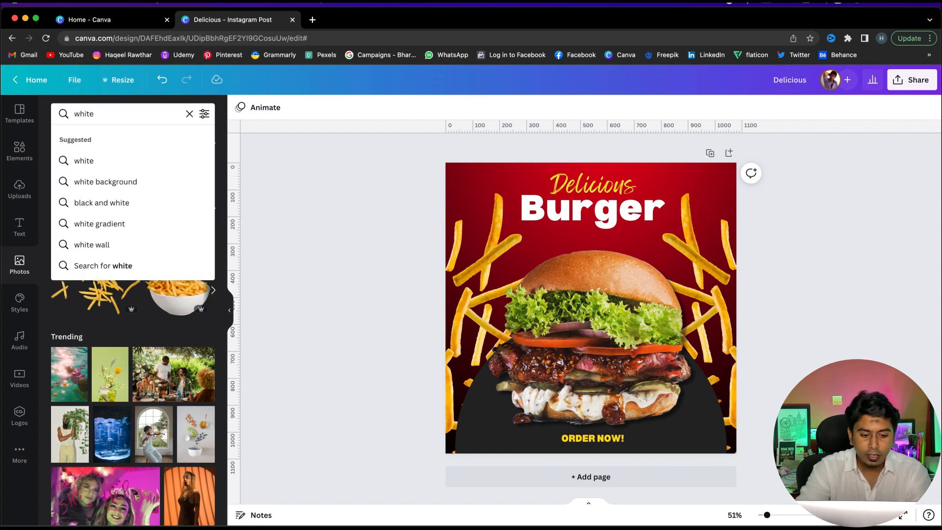
pyautogui.write(' smoke')
pyautogui.press('Return')
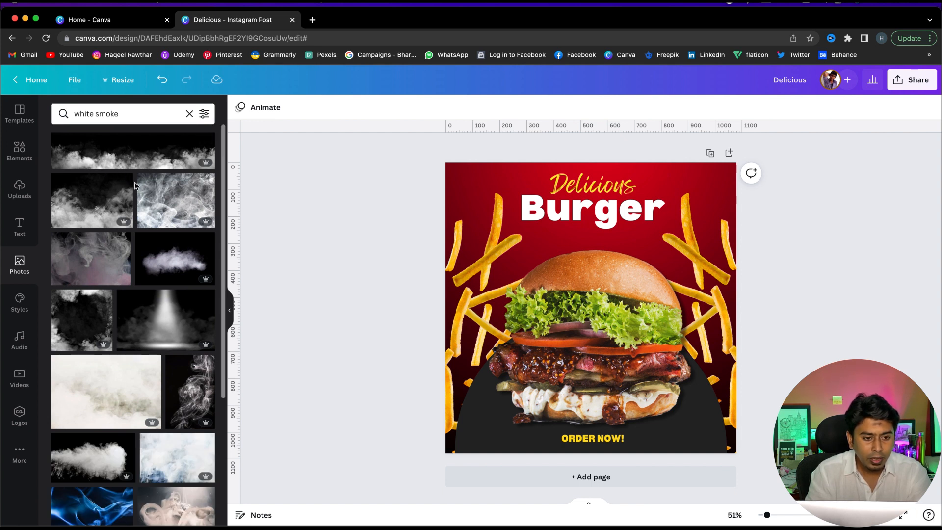
pyautogui.scroll(-5, 147, 300)
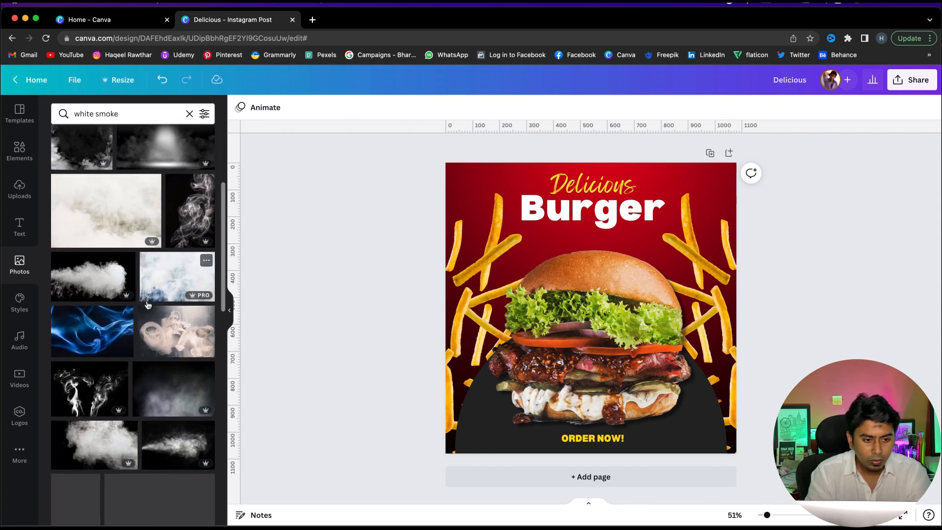
pyautogui.scroll(-10, 147, 305)
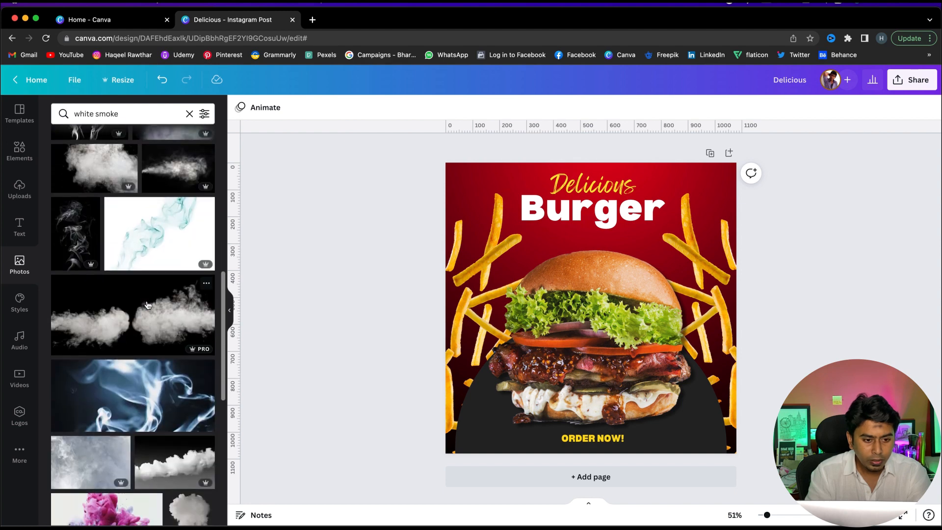
pyautogui.scroll(-3, 147, 305)
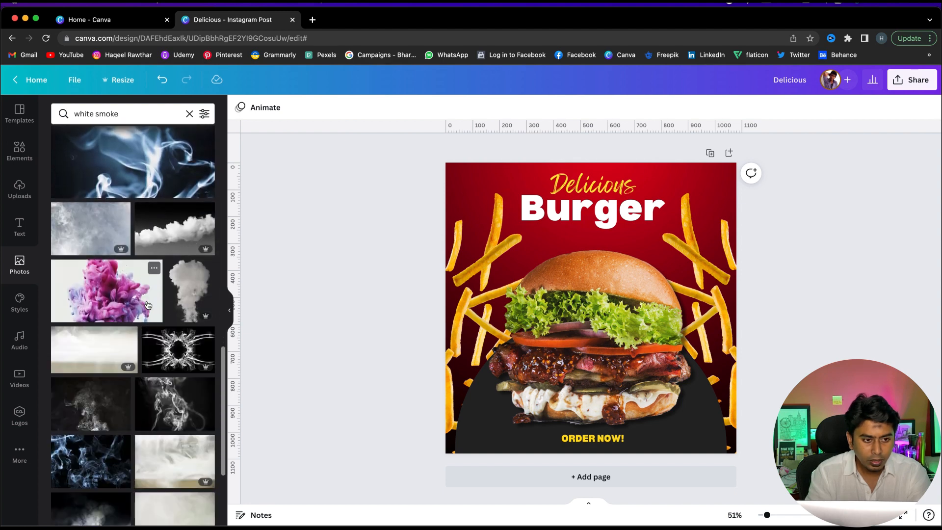
pyautogui.scroll(-5, 84, 295)
pyautogui.scroll(3, 96, 373)
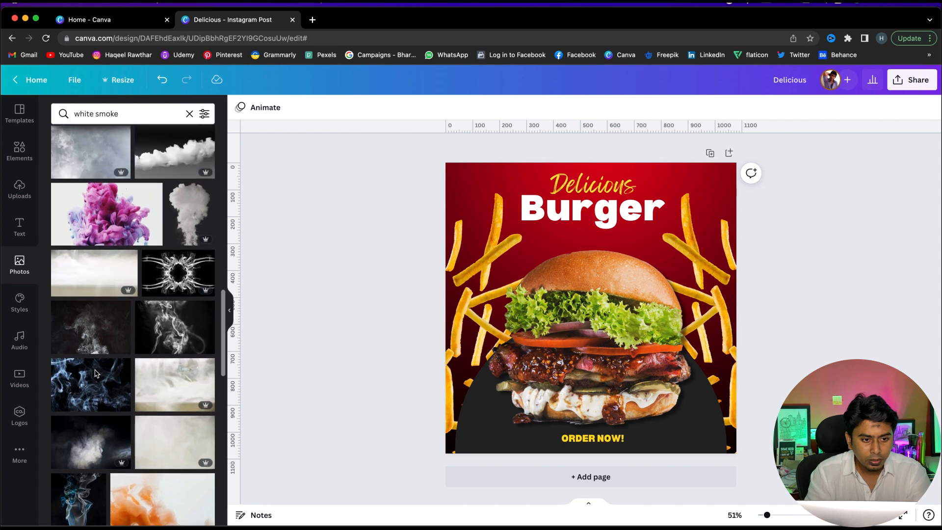
# Add a dark smoke photo to the design and delete it again
pyautogui.click(90, 351)
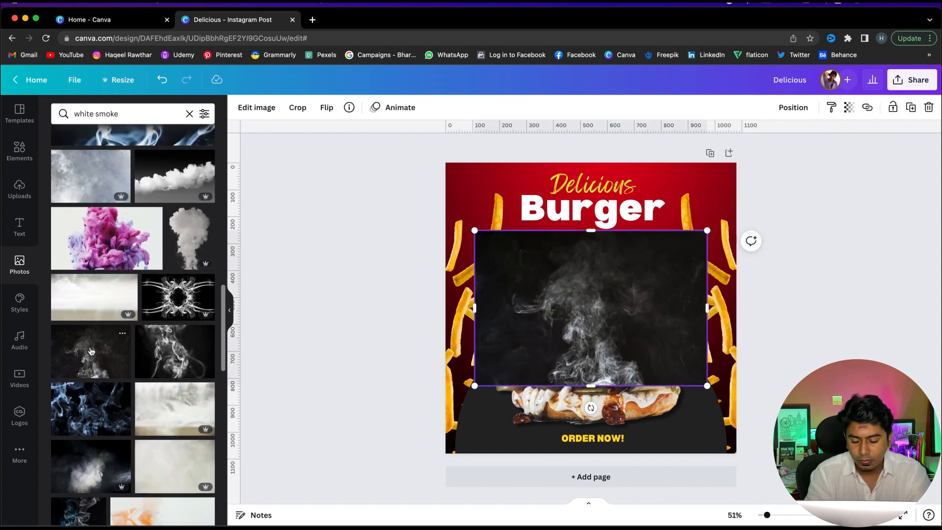
pyautogui.press('Delete')
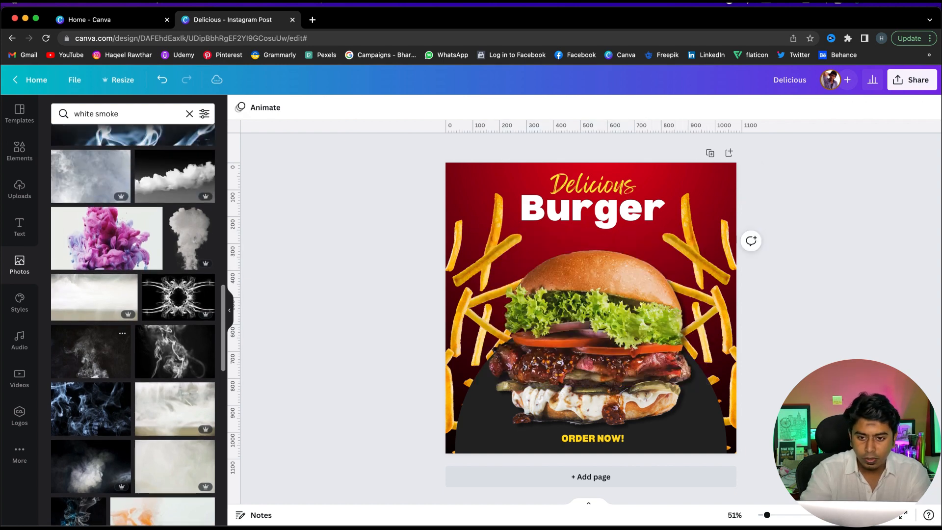
# Add a white smoke graphic from Elements, shrink it slightly and move it up over the burger and headline
pyautogui.click(18, 157)
pyautogui.click(113, 115)
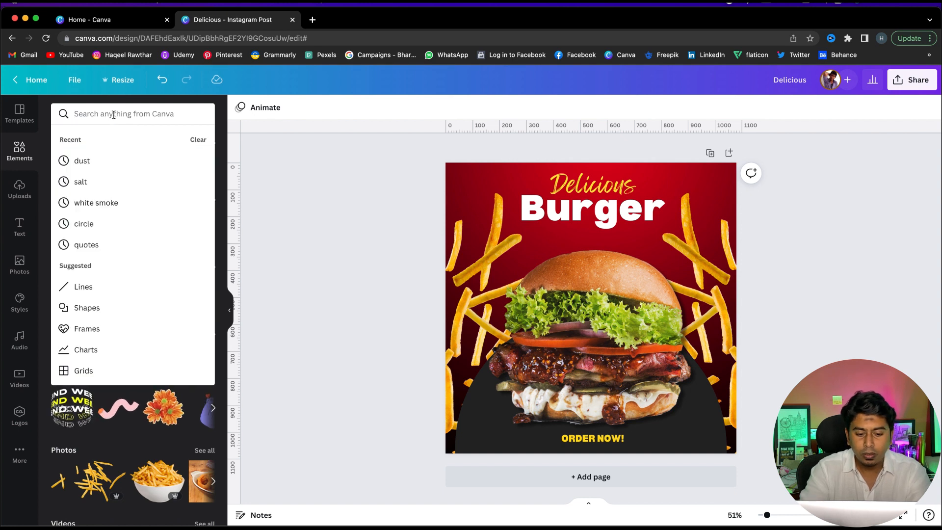
pyautogui.write('white')
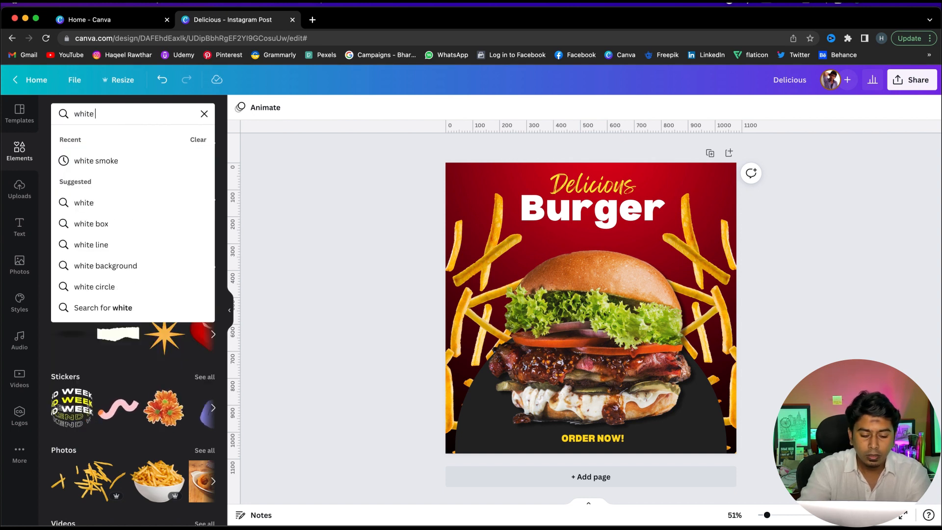
pyautogui.write(' sm')
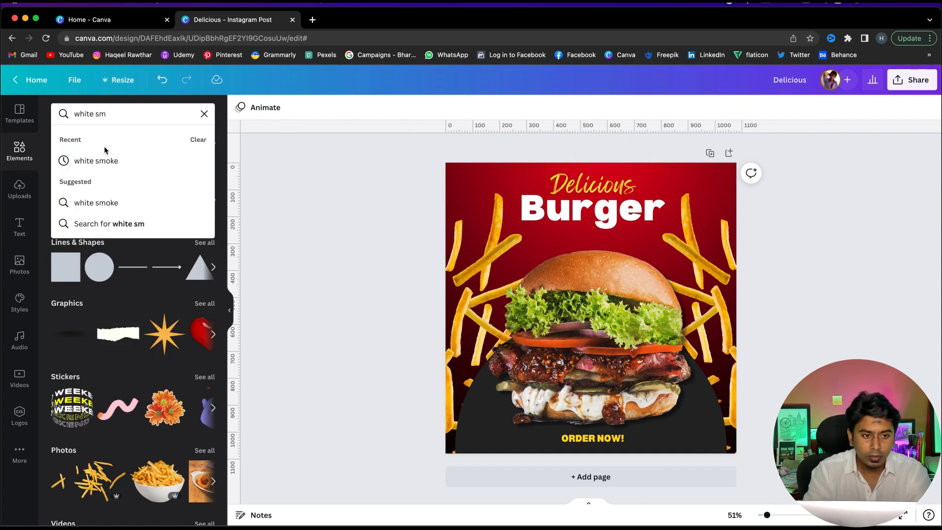
pyautogui.click(109, 160)
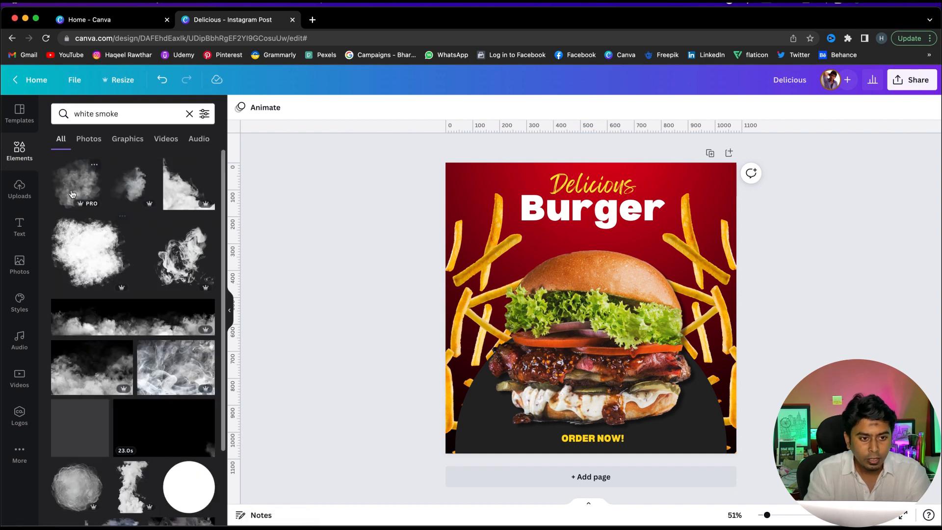
pyautogui.click(70, 188)
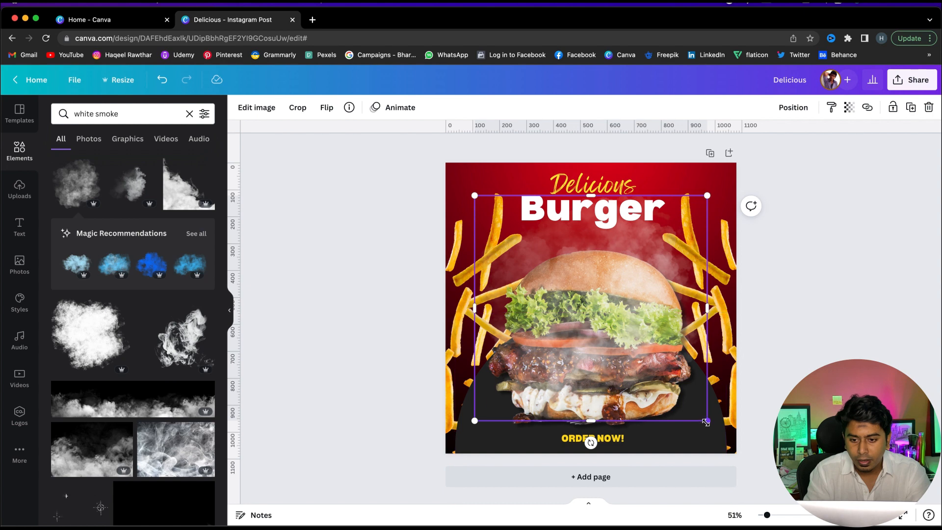
pyautogui.moveTo(705, 420); pyautogui.dragTo(688, 402)
pyautogui.moveTo(568, 305); pyautogui.dragTo(570, 275)
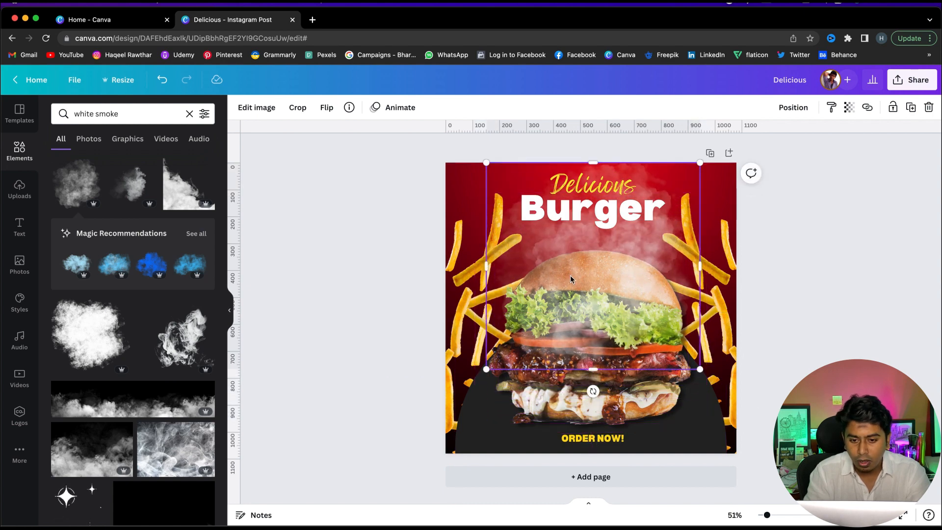
# Bring the burger image to the front so it sits above the smoke
pyautogui.click(844, 309)
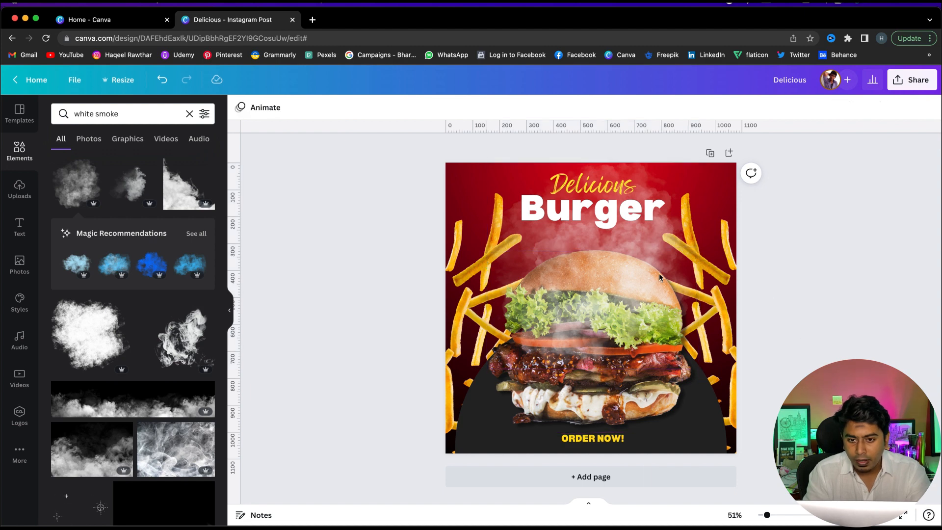
pyautogui.click(636, 244)
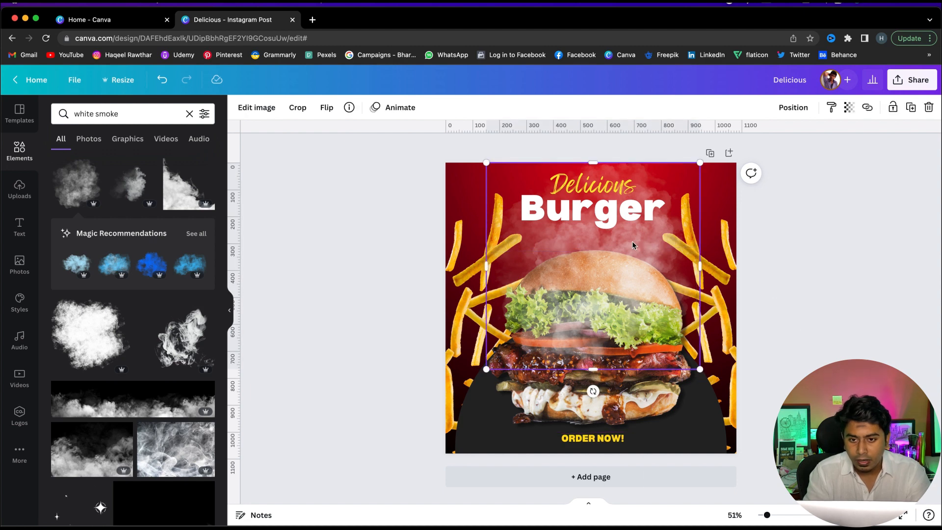
pyautogui.click(599, 178)
pyautogui.click(638, 294)
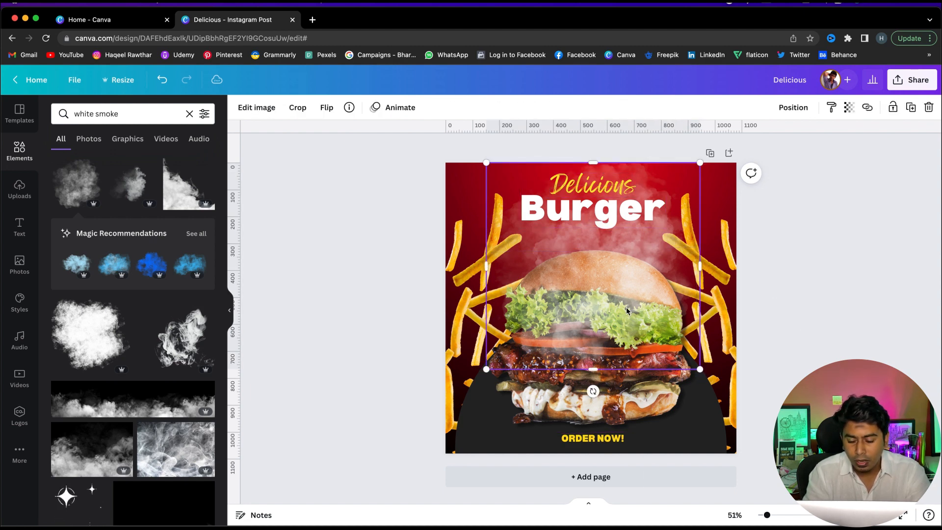
pyautogui.click(650, 413)
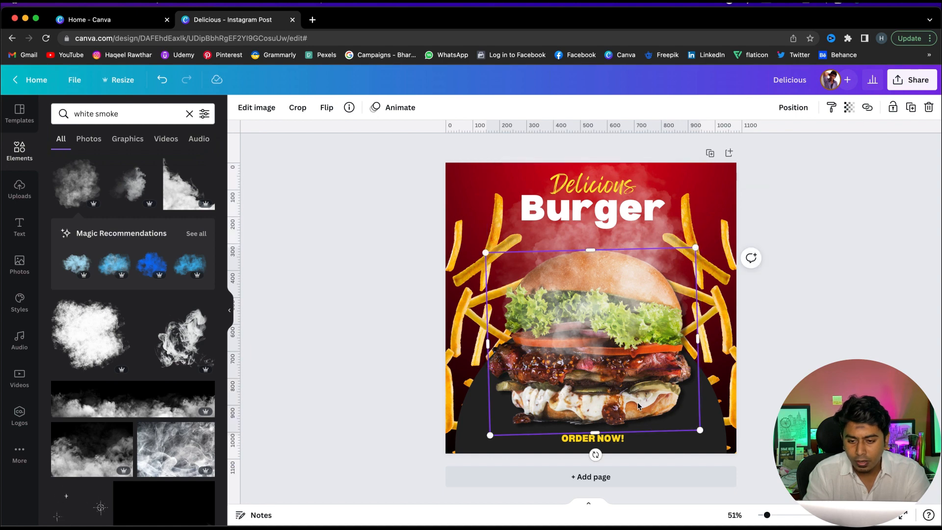
pyautogui.rightClick(637, 405)
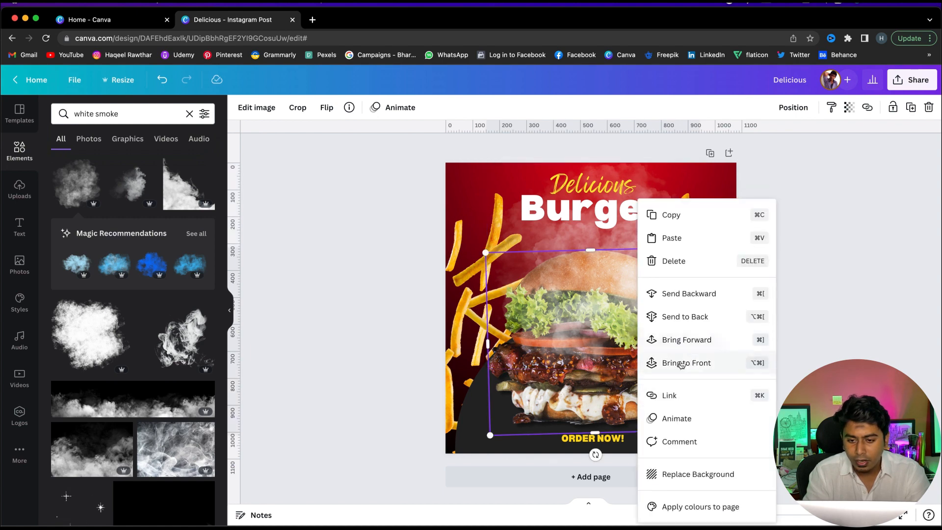
pyautogui.click(705, 367)
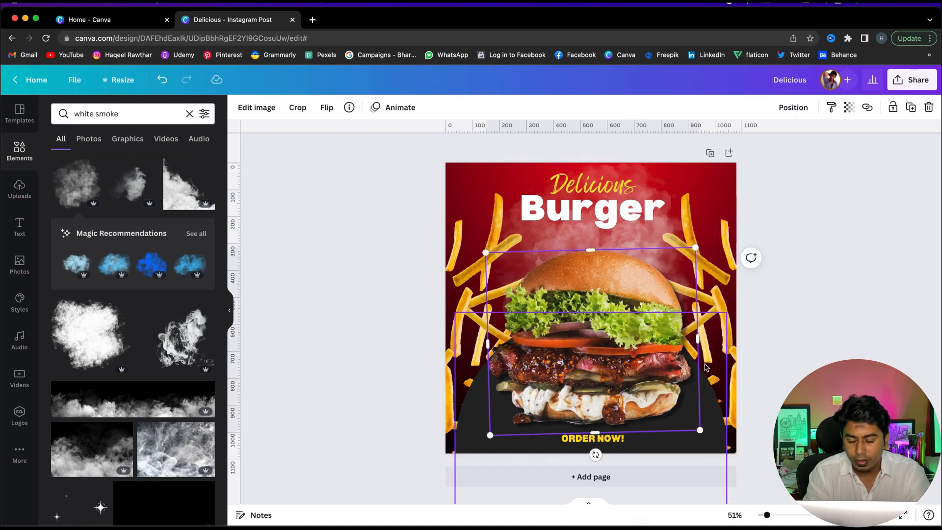
pyautogui.click(788, 351)
# Nudge the smoke graphic into place and stretch it slightly to the top-left corner of the design
pyautogui.click(621, 237)
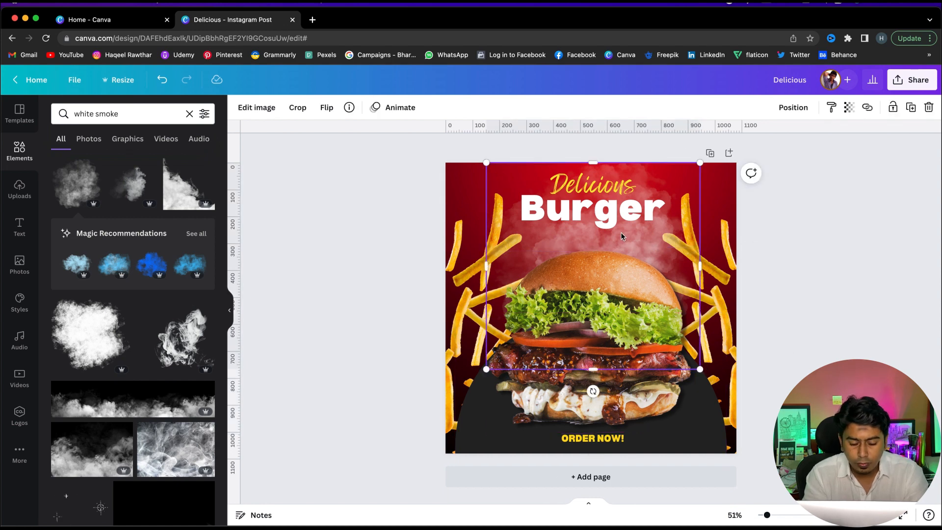
pyautogui.hotkey('shift', 'Left')
pyautogui.hotkey('shift', 'Left')
pyautogui.hotkey('shift', 'Right')
pyautogui.hotkey('shift', 'Up')
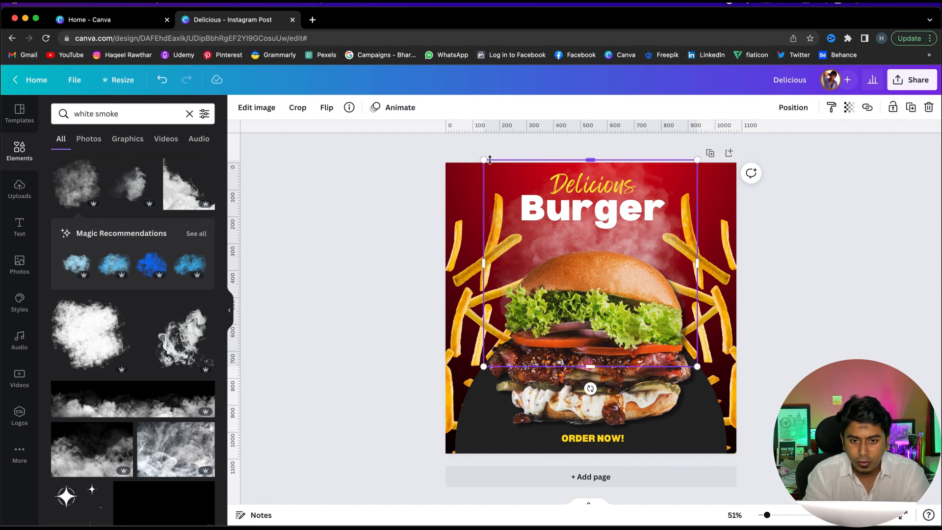
pyautogui.moveTo(482, 159); pyautogui.dragTo(478, 166)
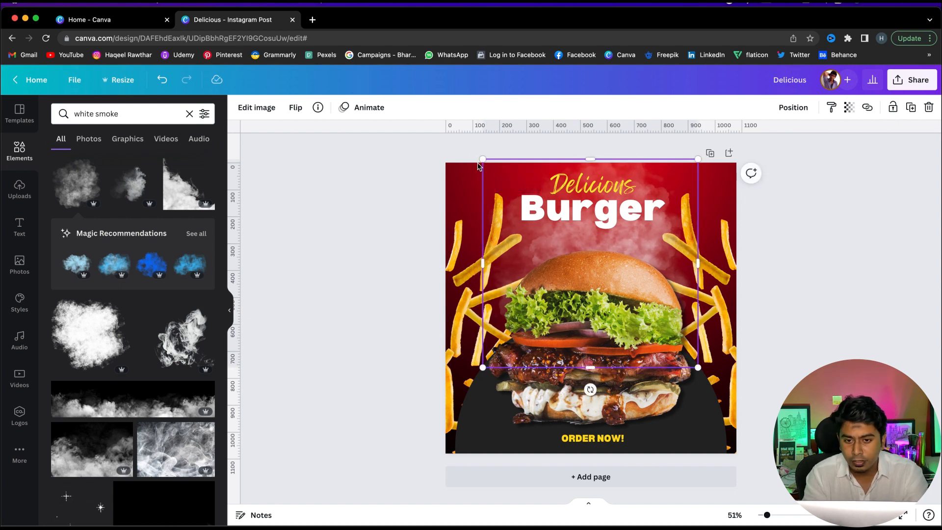
pyautogui.hotkey('shift', 'Right')
pyautogui.press('Left')
pyautogui.press('Up')
pyautogui.press('Left')
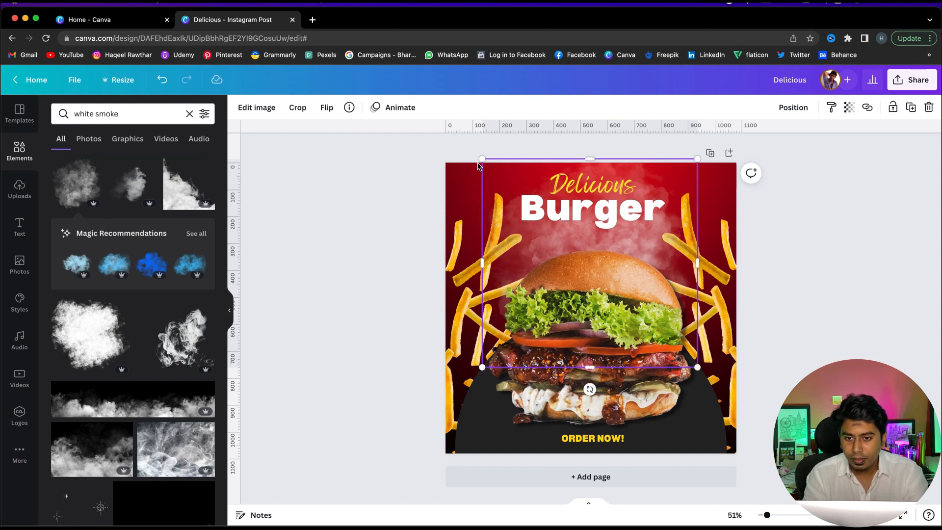
pyautogui.click(787, 244)
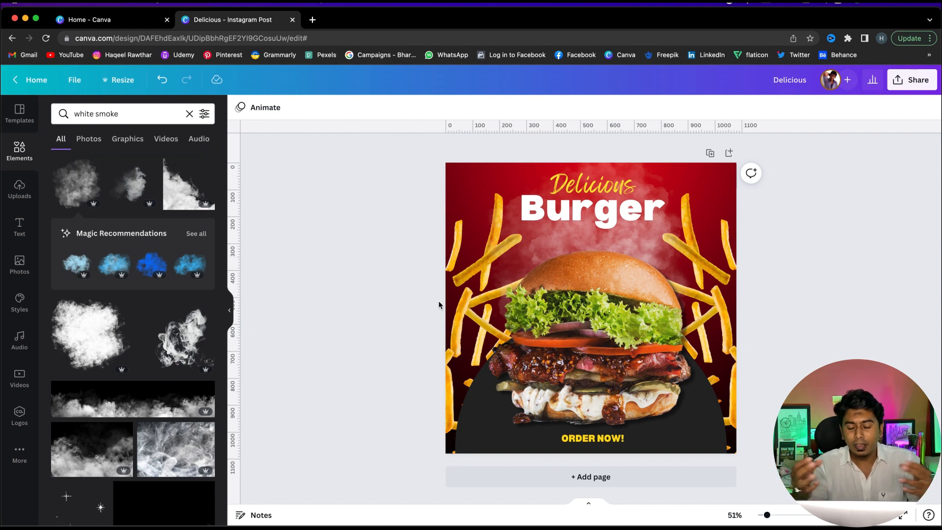
# Search Elements for dust, add a dust graphic and colour it white
pyautogui.click(188, 114)
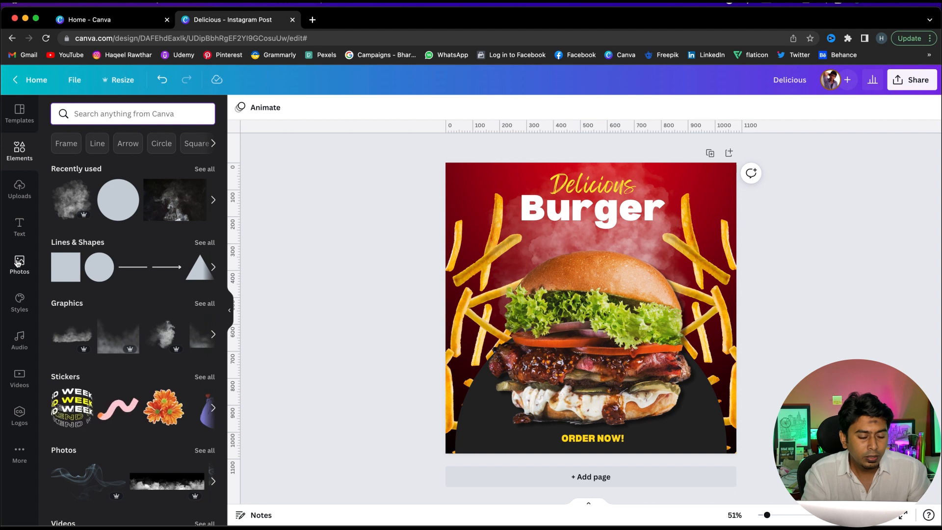
pyautogui.click(133, 112)
pyautogui.write('dust')
pyautogui.press('Return')
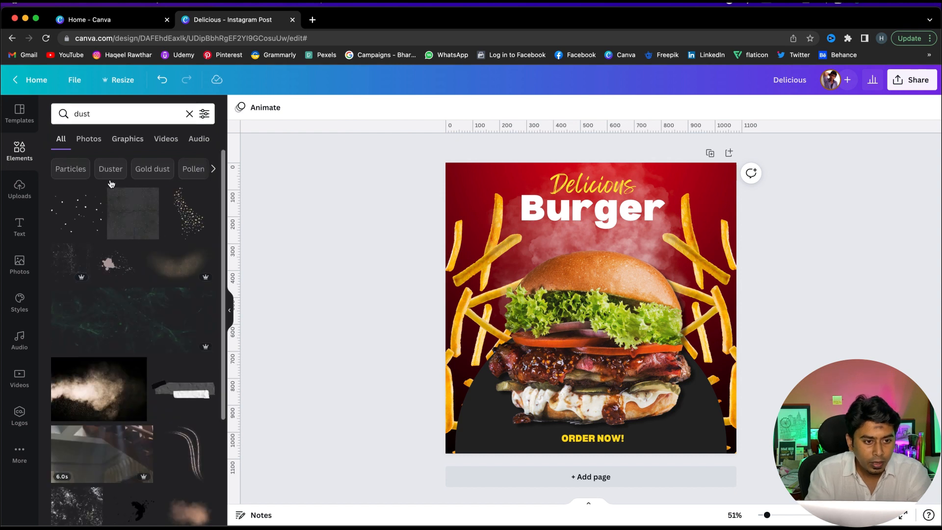
pyautogui.click(64, 260)
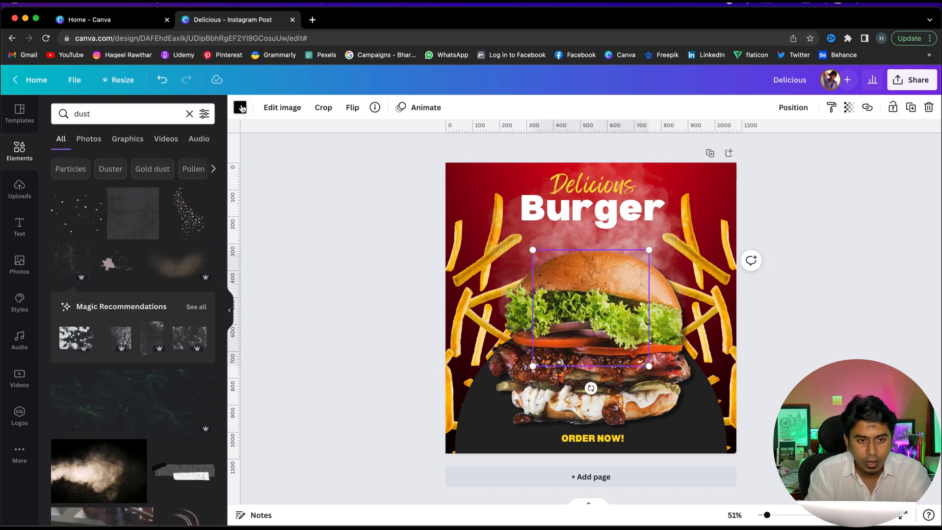
pyautogui.click(240, 108)
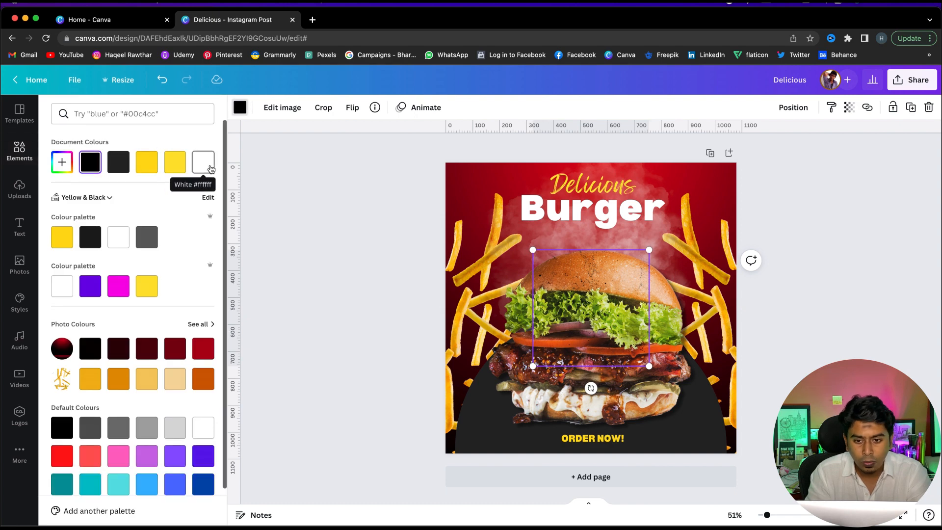
pyautogui.click(210, 169)
# Enlarge, rotate and reposition the white dust graphic over the right side of the design
pyautogui.moveTo(648, 367); pyautogui.dragTo(736, 452)
pyautogui.moveTo(737, 249); pyautogui.dragTo(795, 191)
pyautogui.moveTo(656, 265); pyautogui.dragTo(700, 263)
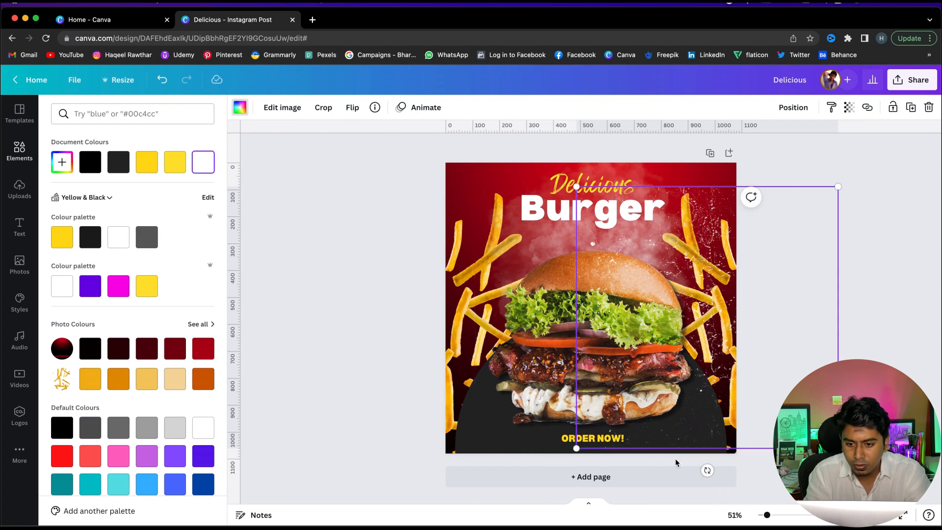
pyautogui.moveTo(707, 470); pyautogui.dragTo(732, 468)
pyautogui.moveTo(701, 240); pyautogui.dragTo(713, 242)
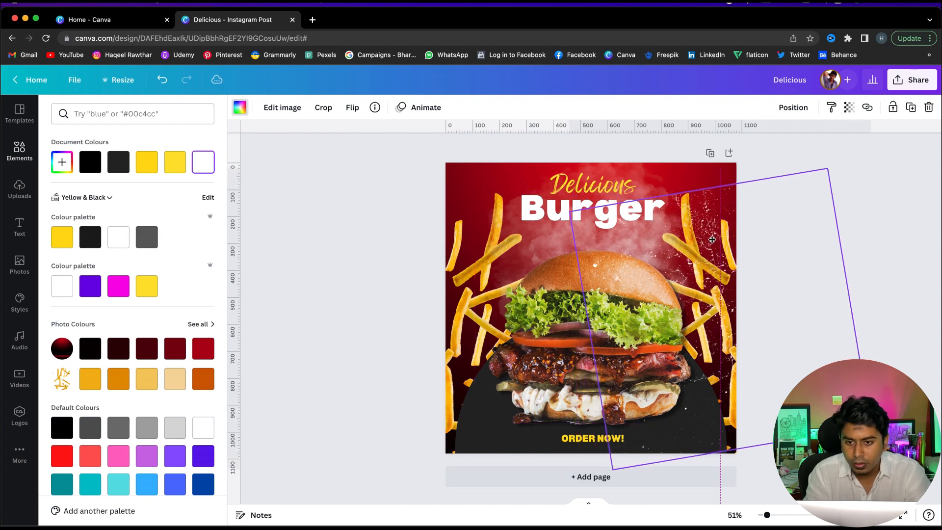
# Set the white dust graphic's transparency to 56 and rotate it slightly
pyautogui.click(848, 108)
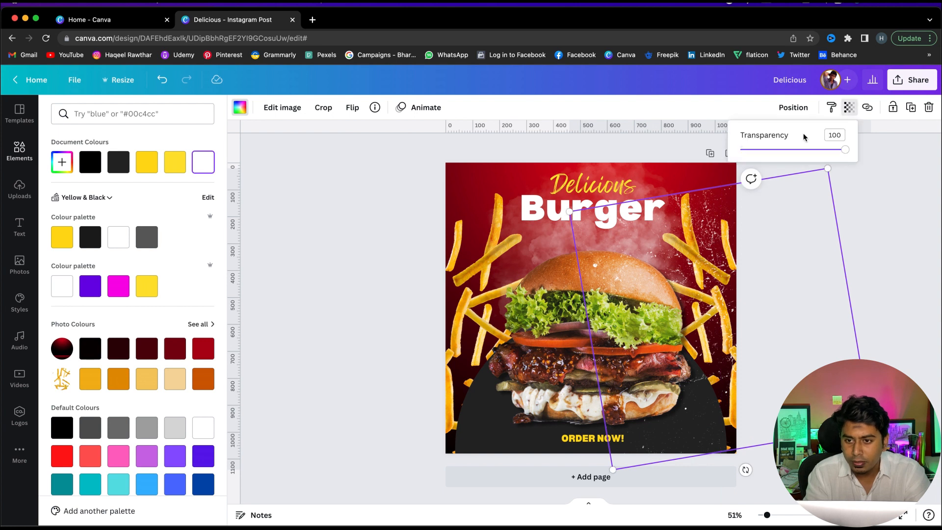
pyautogui.click(815, 150)
pyautogui.moveTo(815, 151); pyautogui.dragTo(800, 152)
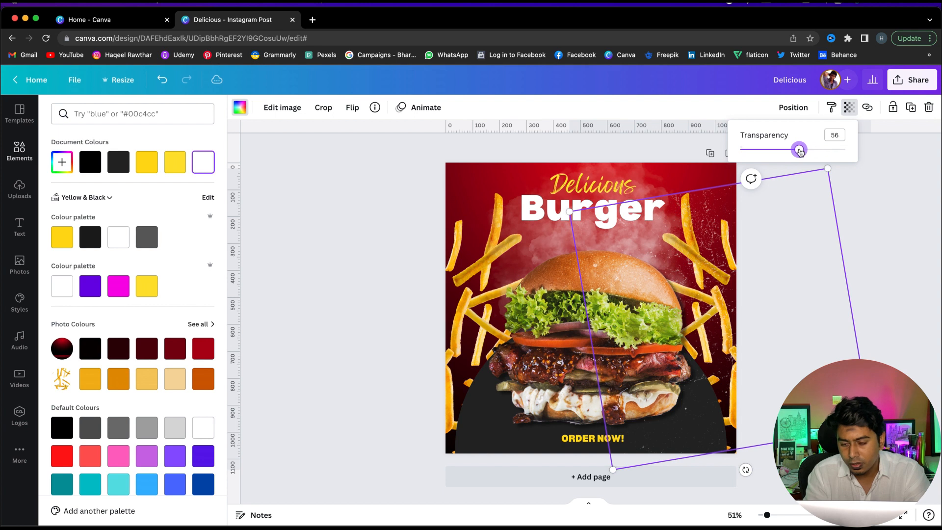
pyautogui.moveTo(744, 470); pyautogui.dragTo(762, 458)
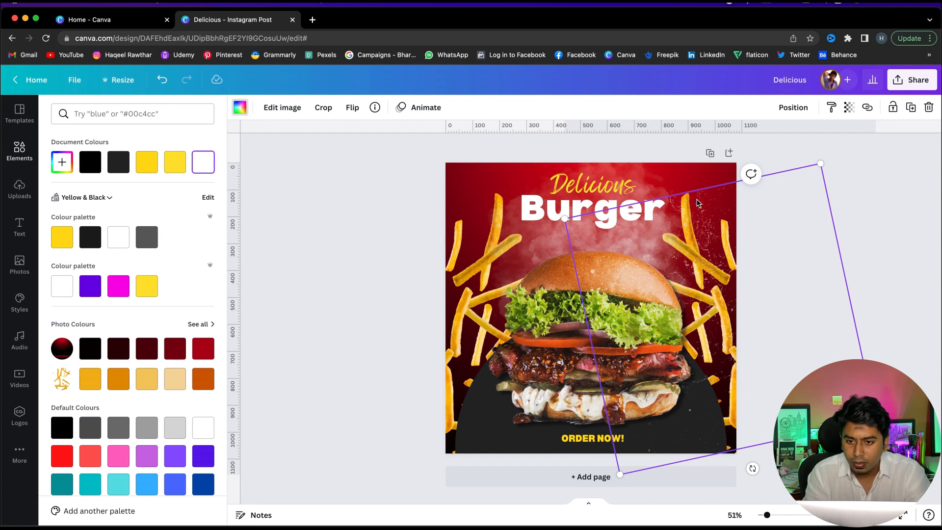
# Send the dust graphic to the back of the layer order
pyautogui.rightClick(697, 202)
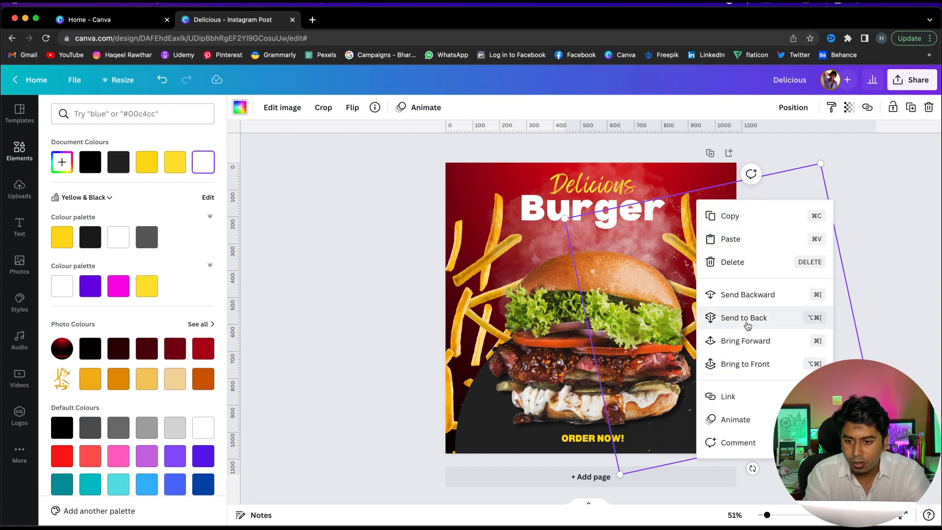
pyautogui.click(747, 323)
pyautogui.click(933, 210)
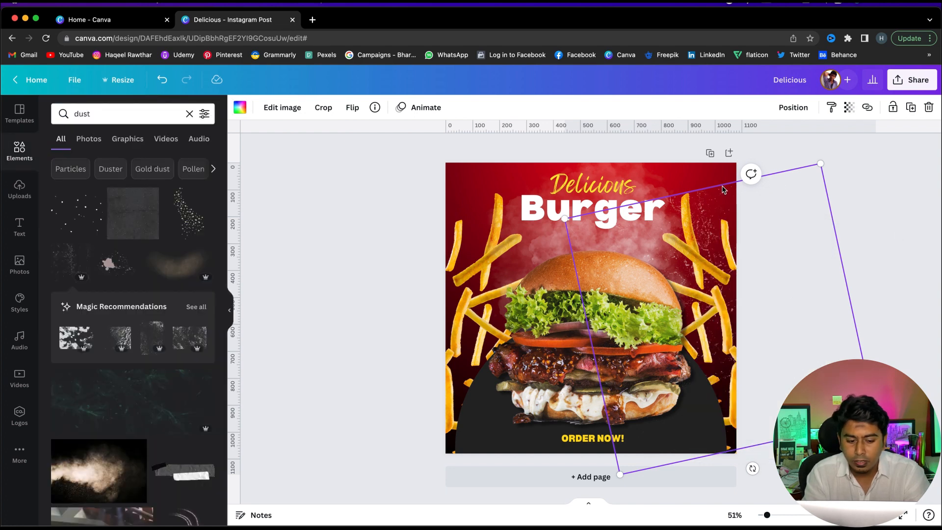
# Move the dust graphic to the left side of the design, flip it horizontally and rotate it
pyautogui.keyDown('alt'); pyautogui.moveTo(708, 189); pyautogui.dragTo(480, 204); pyautogui.keyUp('alt')
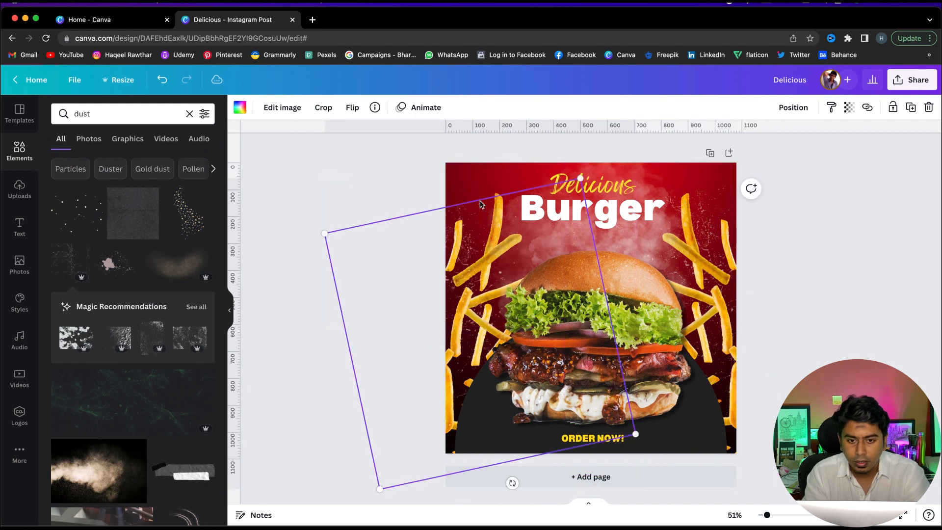
pyautogui.click(352, 107)
pyautogui.click(394, 135)
pyautogui.moveTo(512, 482)
pyautogui.mouseDown()
pyautogui.moveTo(430, 459)
pyautogui.moveTo(393, 433)
pyautogui.moveTo(444, 467)
pyautogui.mouseUp()
# Undo an accidental move of the smoke graphic and set the smoke's transparency to 80
pyautogui.moveTo(499, 237); pyautogui.dragTo(497, 235)
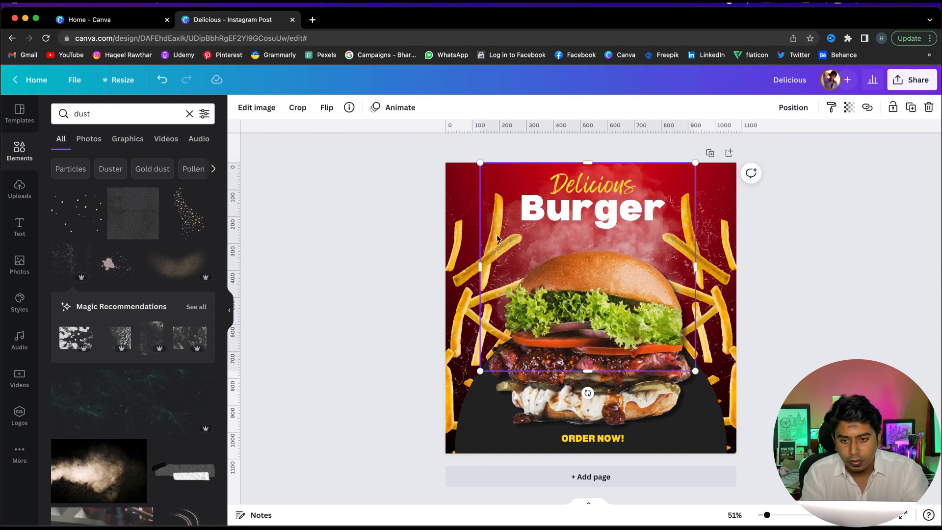
pyautogui.press('super+z')
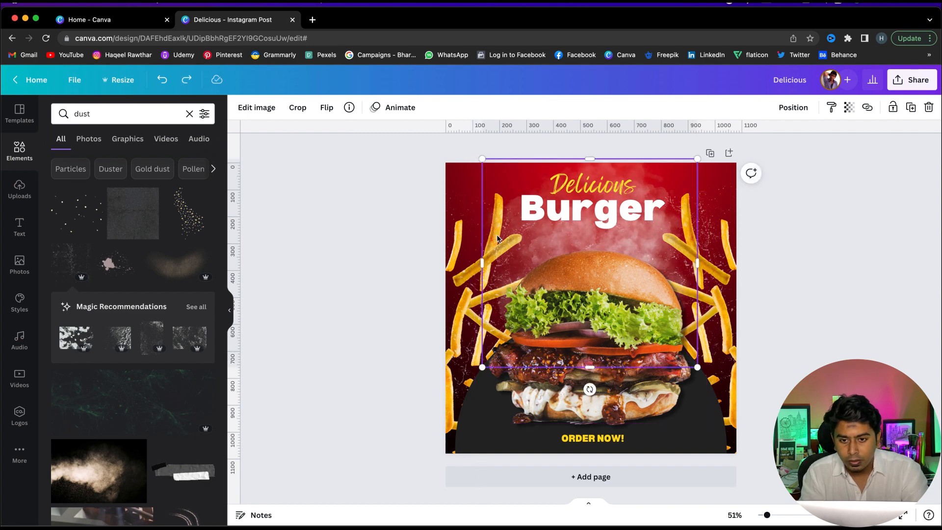
pyautogui.click(848, 106)
pyautogui.click(823, 151)
pyautogui.moveTo(824, 151)
pyautogui.mouseDown()
pyautogui.moveTo(811, 151)
pyautogui.moveTo(824, 151)
pyautogui.mouseUp()
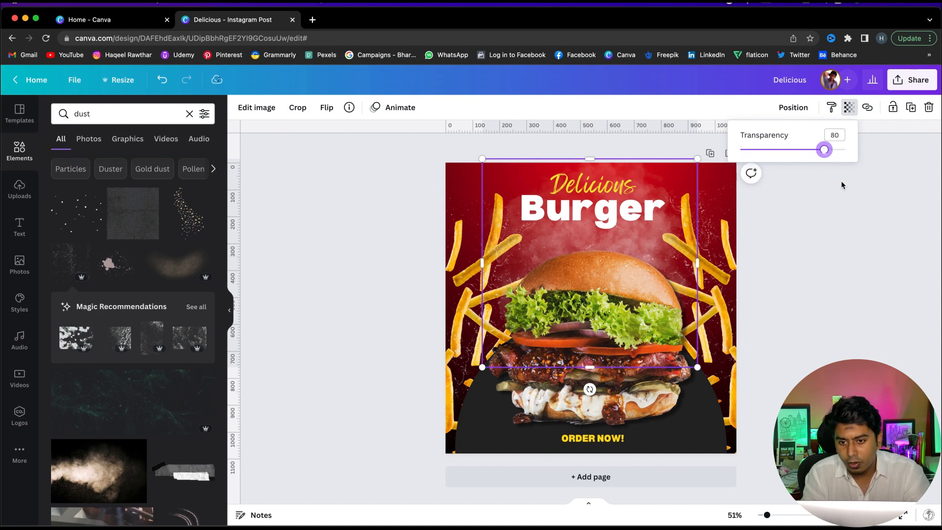
pyautogui.click(862, 236)
# Nudge the left dust graphic further left and up toward the design's top-left corner
pyautogui.click(300, 214)
pyautogui.click(479, 206)
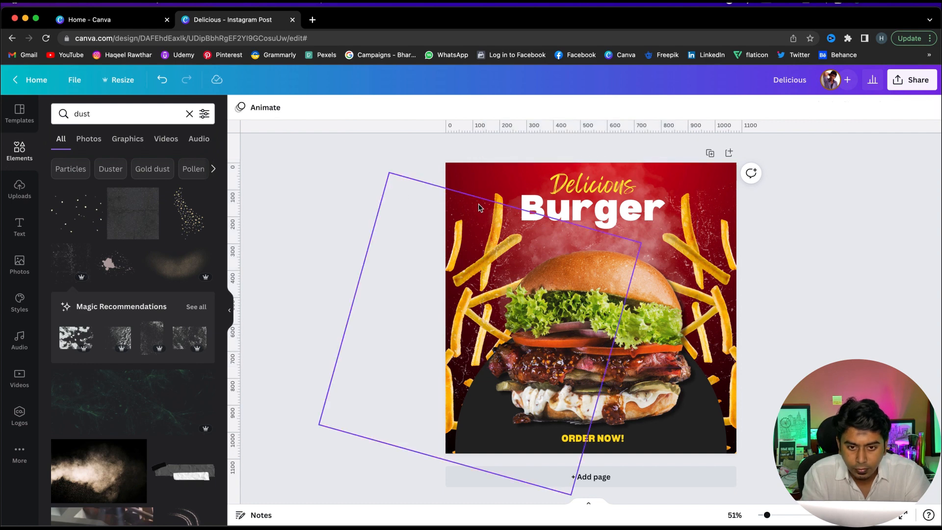
pyautogui.hotkey('shift', 'Left')
pyautogui.hotkey('shift', 'Left')
pyautogui.hotkey('shift', 'Left')
pyautogui.hotkey('shift', 'Left')
pyautogui.hotkey('shift', 'Left')
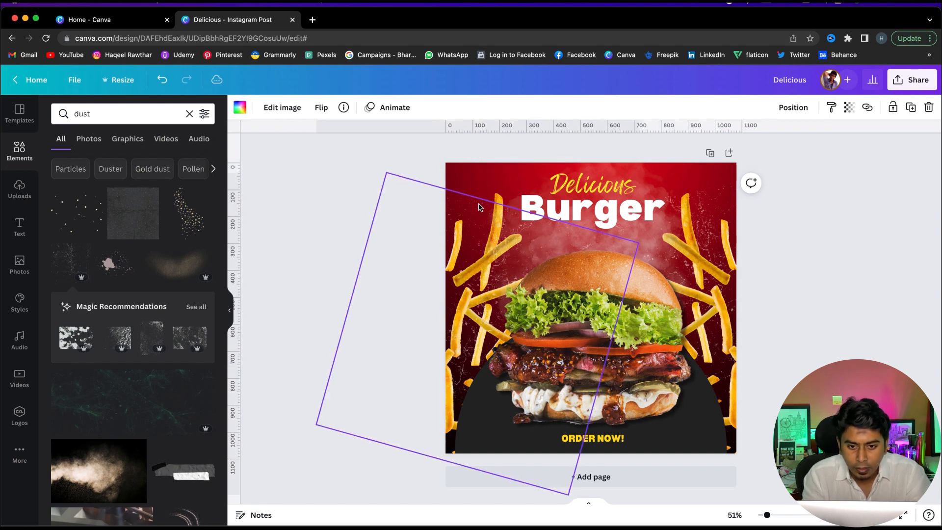
pyautogui.hotkey('shift', 'Up')
pyautogui.hotkey('shift', 'Up')
pyautogui.hotkey('shift', 'Up')
pyautogui.hotkey('shift', 'Up')
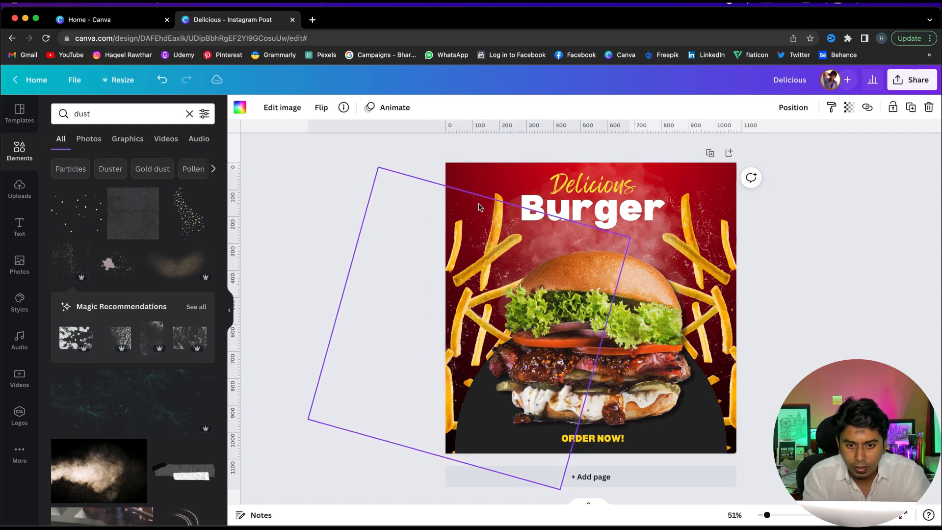
pyautogui.hotkey('shift', 'Left')
pyautogui.hotkey('shift', 'Left')
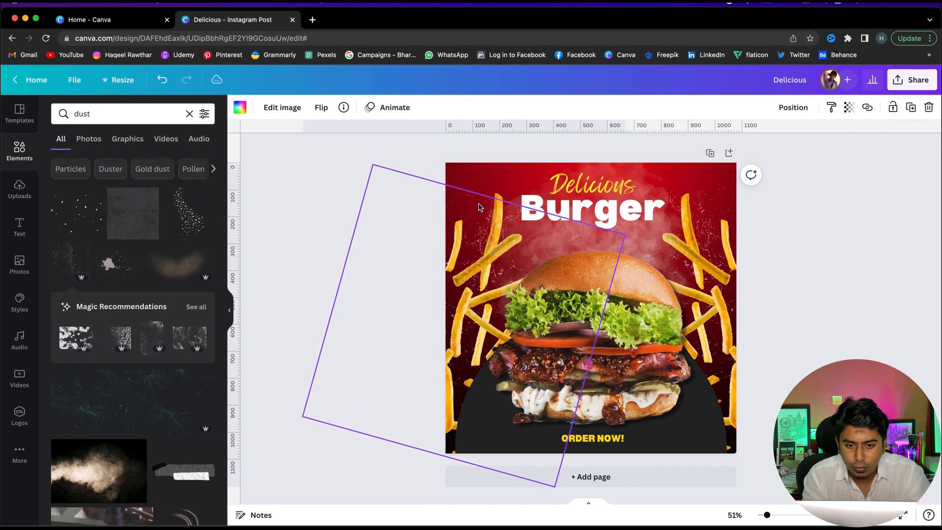
pyautogui.hotkey('shift', 'Down')
pyautogui.hotkey('shift', 'Down')
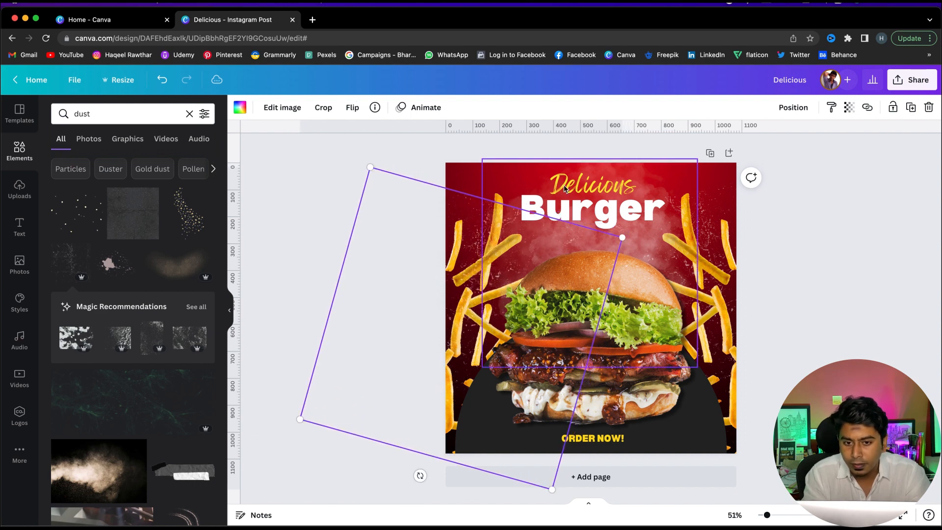
# Send the graphic on the right side of the design to the back
pyautogui.click(767, 226)
pyautogui.click(712, 269)
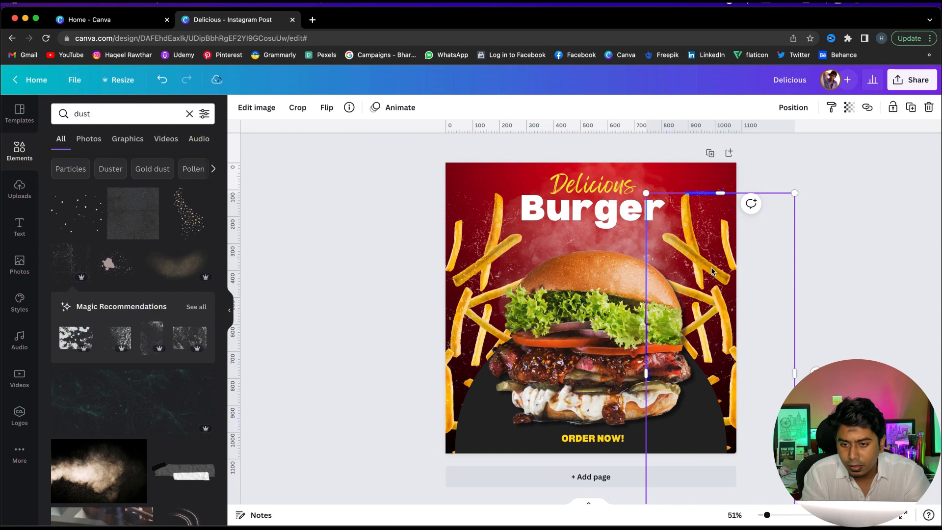
pyautogui.rightClick(712, 268)
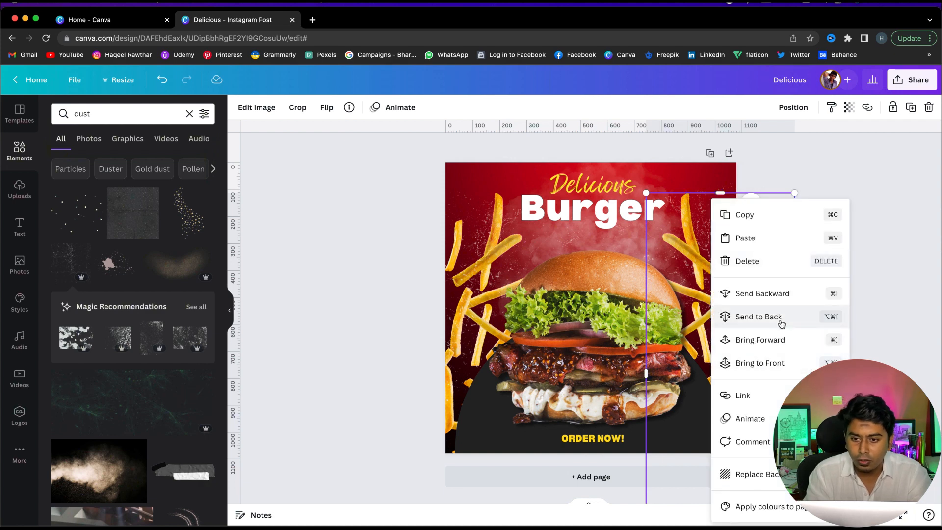
pyautogui.click(726, 317)
pyautogui.click(846, 313)
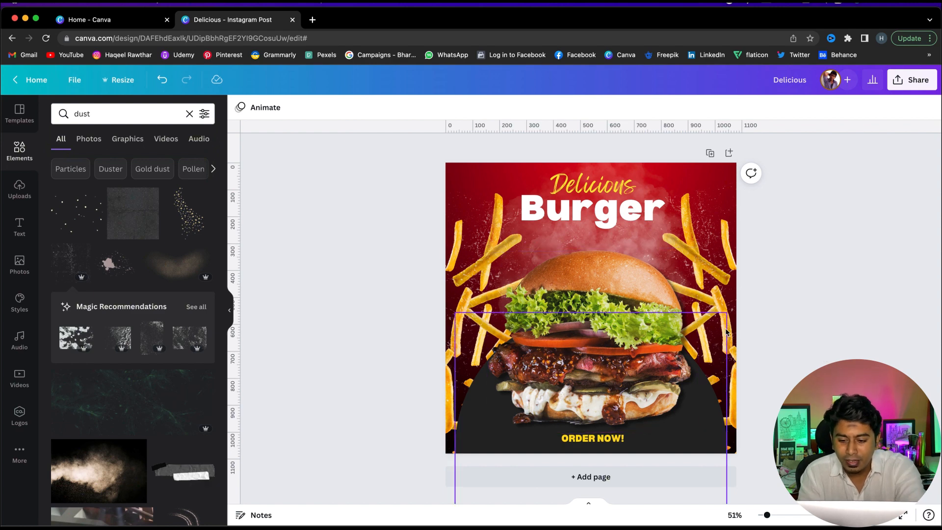
# Zoom in and scroll over the design to review the details
pyautogui.scroll(3, 726, 332)
pyautogui.scroll(2, 835, 284)
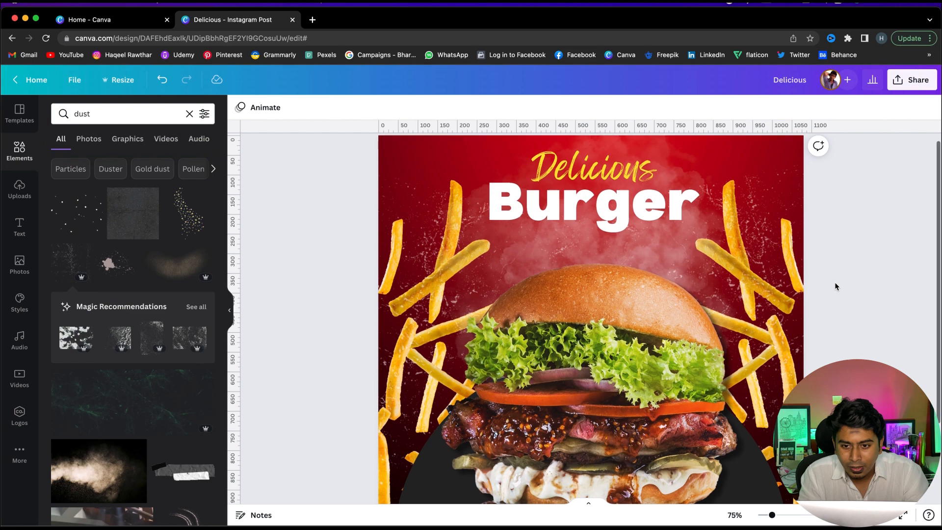
pyautogui.scroll(-2, 834, 286)
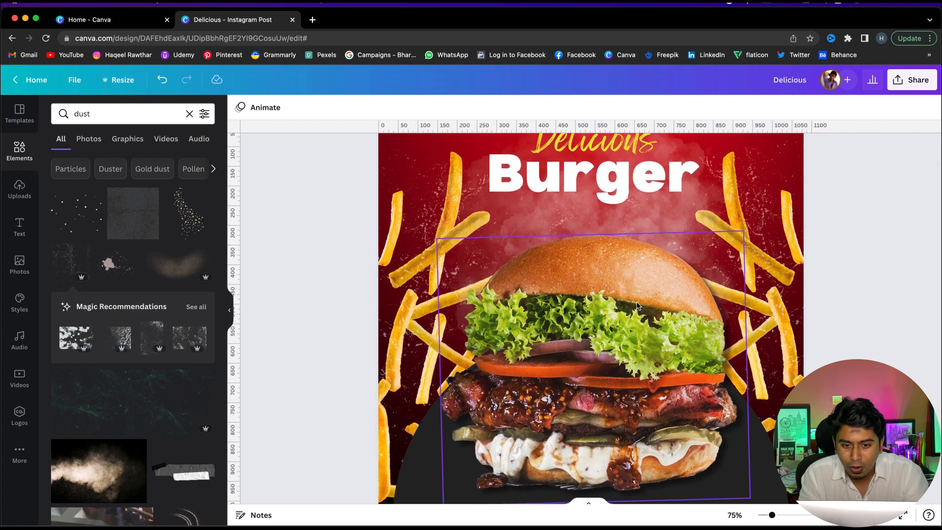
pyautogui.scroll(-10, 638, 304)
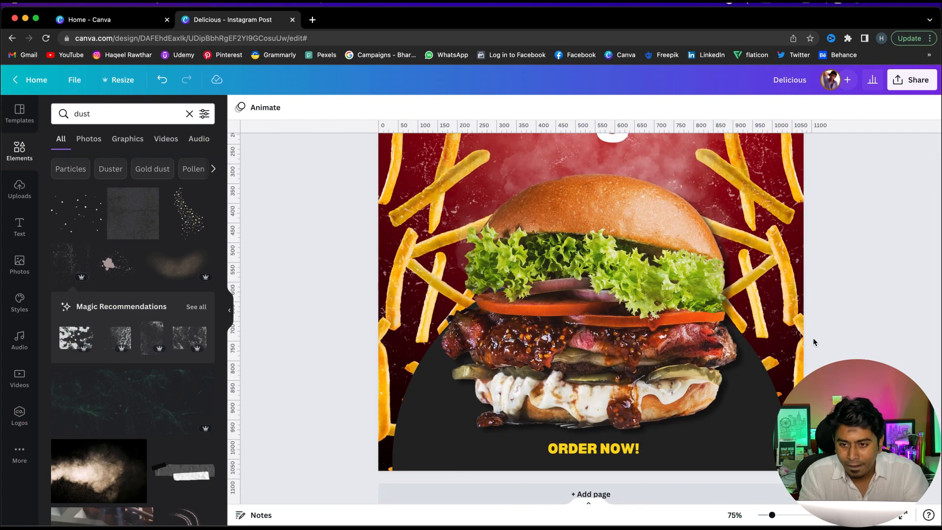
pyautogui.scroll(5, 813, 337)
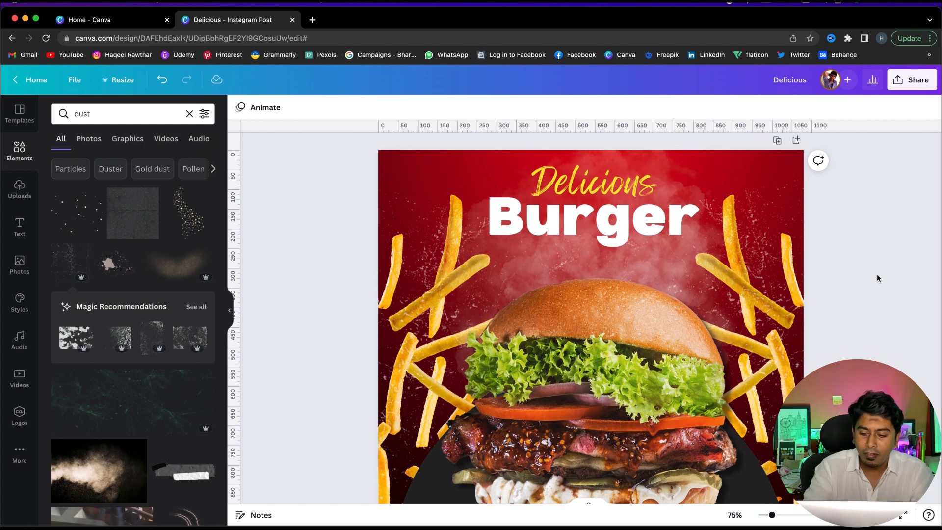
pyautogui.scroll(-3, 877, 278)
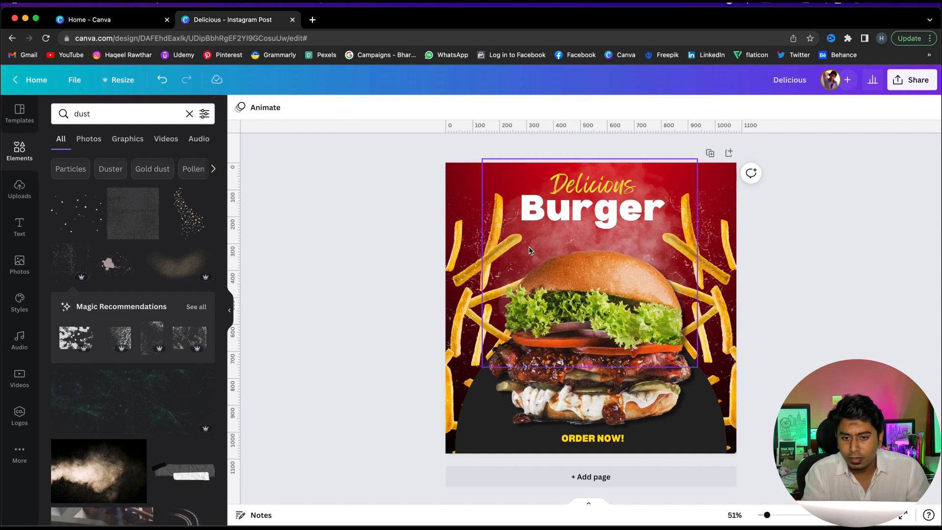
# Browse Elements results for white smoke and dust and try dragging a dust graphic onto the lower left of the design
pyautogui.click(8, 157)
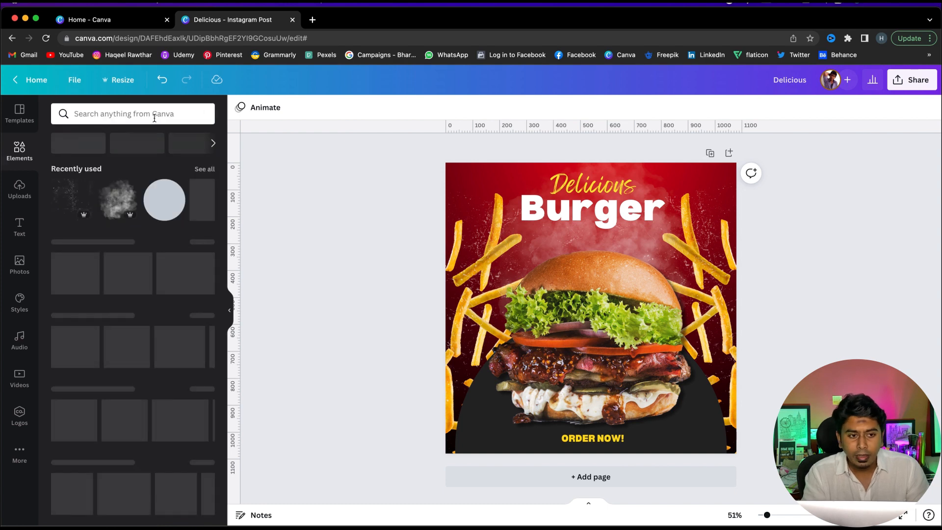
pyautogui.click(148, 115)
pyautogui.click(124, 181)
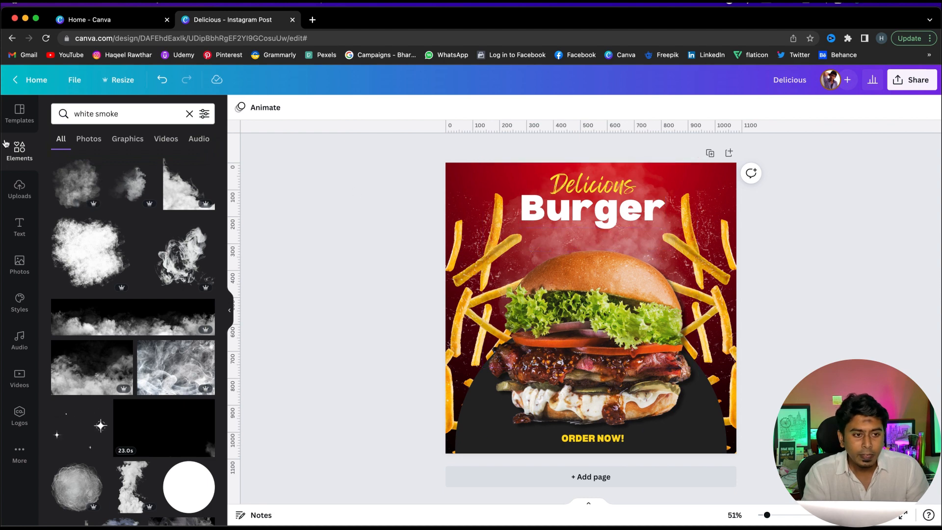
pyautogui.click(17, 157)
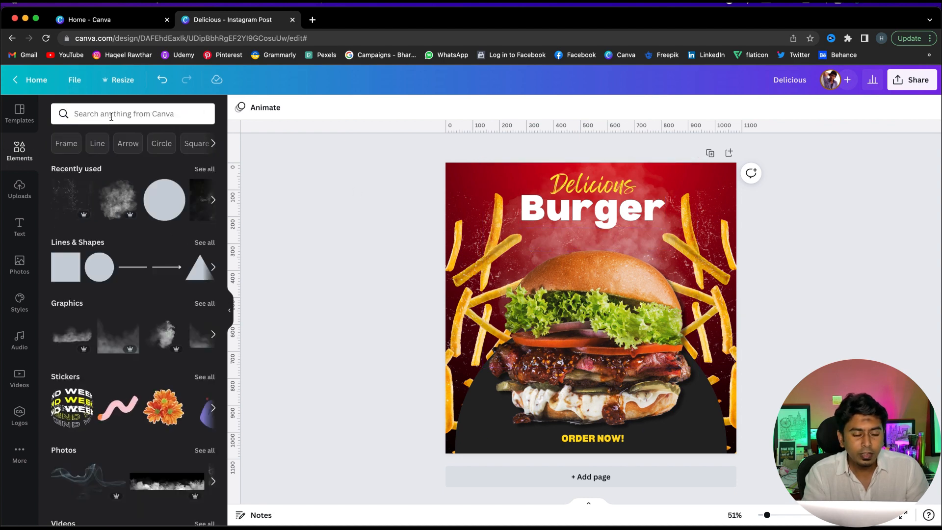
pyautogui.click(109, 113)
pyautogui.click(97, 182)
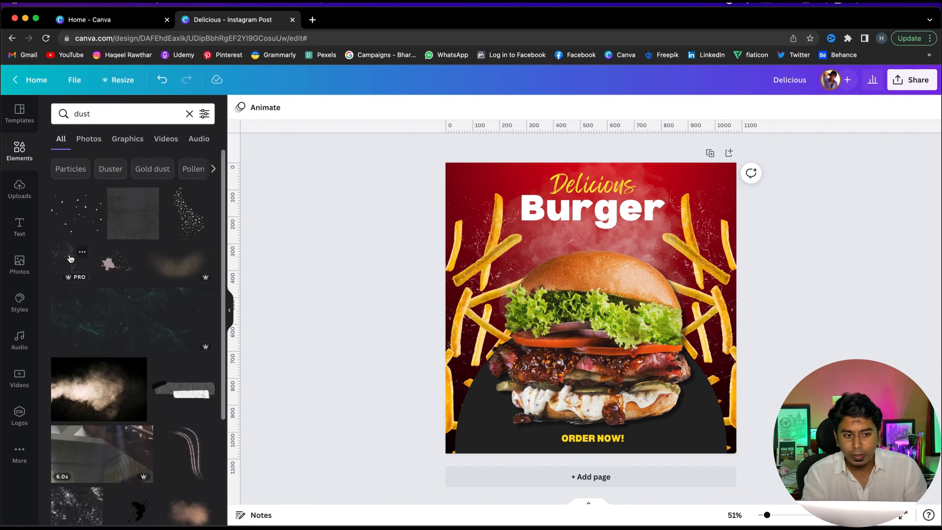
pyautogui.moveTo(119, 250); pyautogui.dragTo(458, 381)
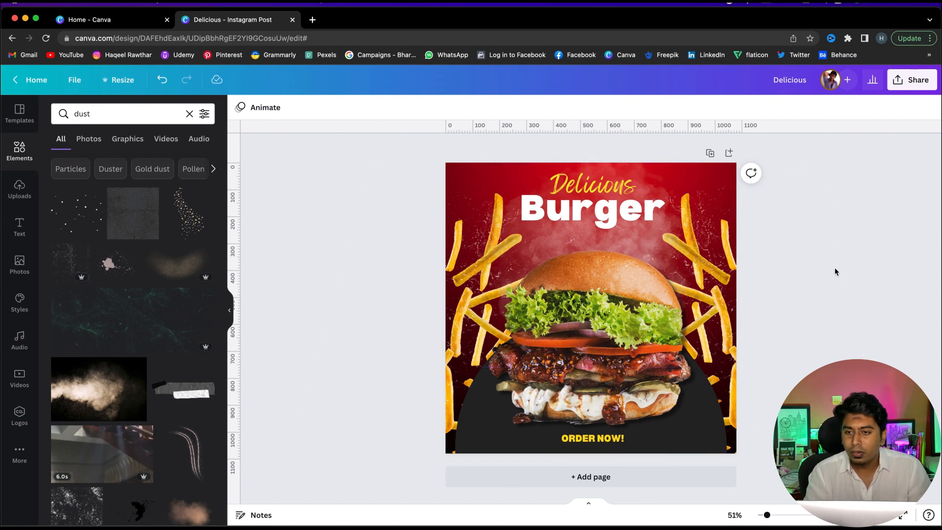
# Download the design as a PNG file and open the downloaded Delicious.png in Preview full screen
pyautogui.click(914, 88)
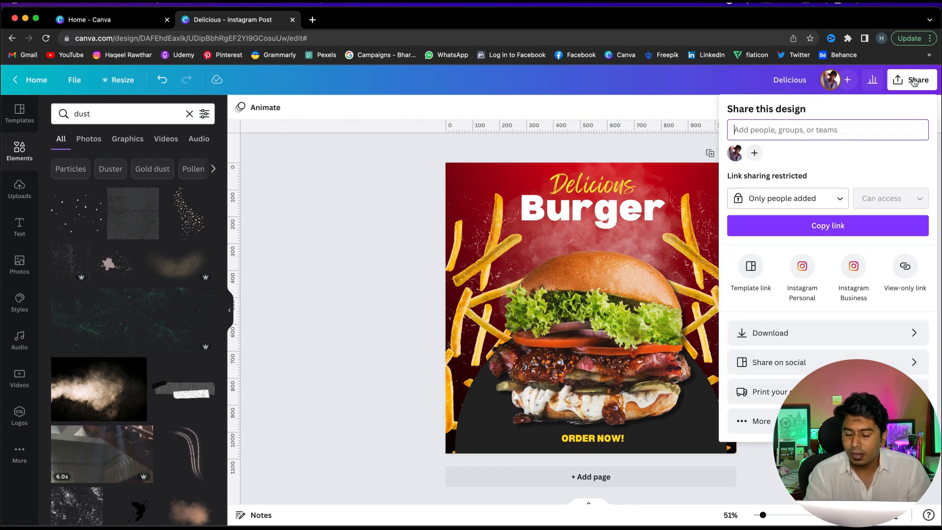
pyautogui.click(794, 336)
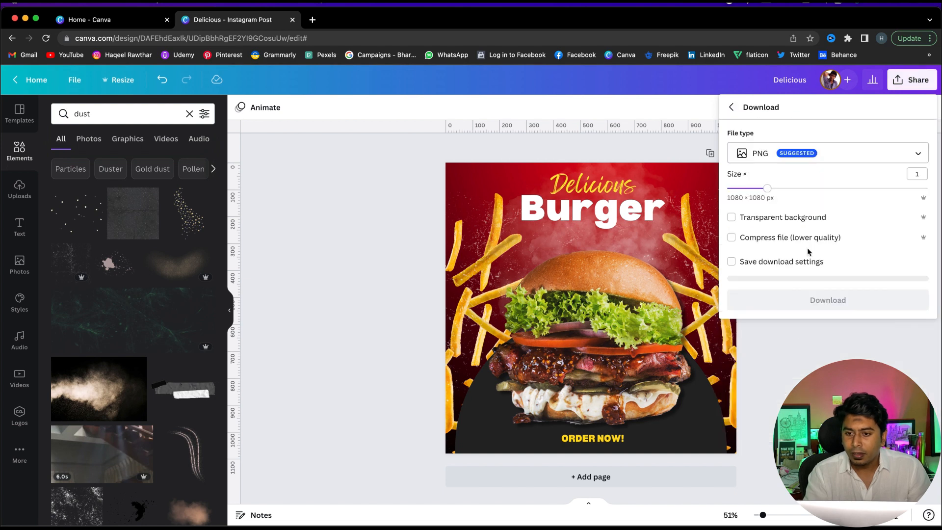
pyautogui.click(801, 297)
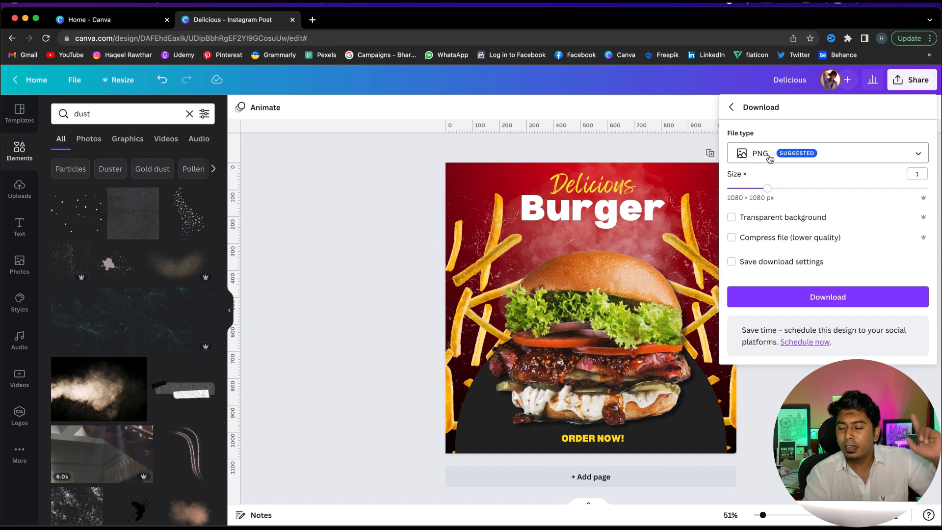
pyautogui.click(817, 298)
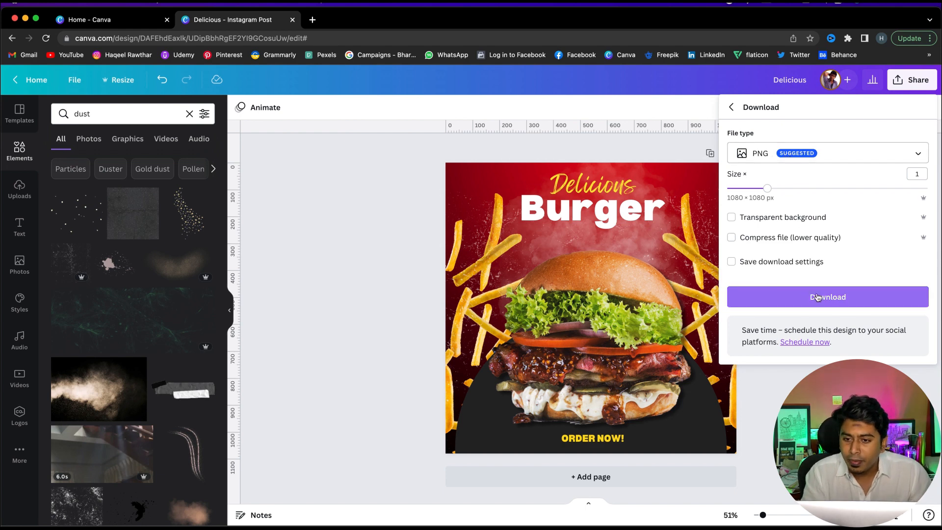
pyautogui.click(841, 297)
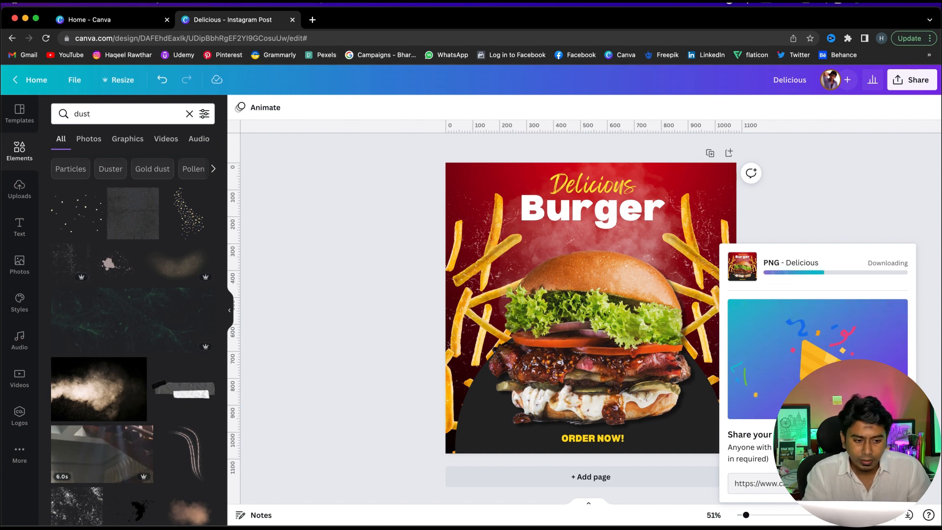
pyautogui.click(64, 528)
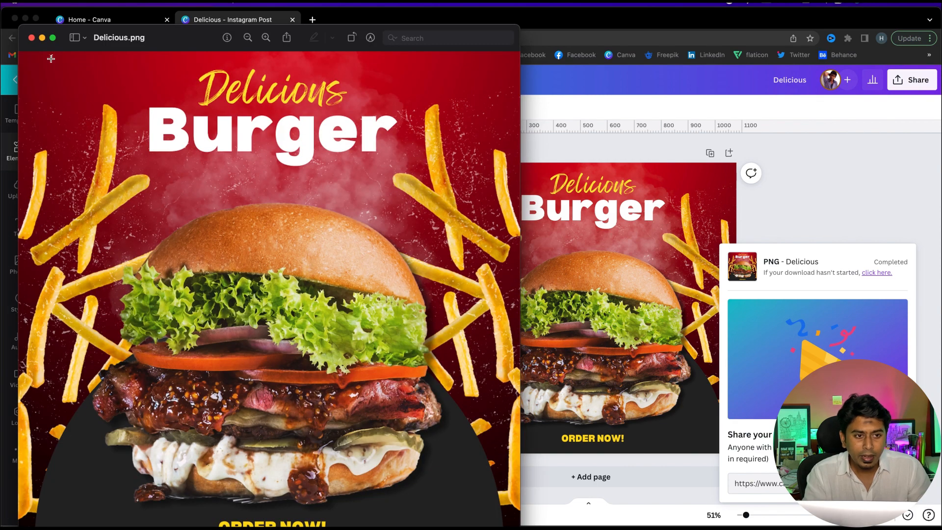
pyautogui.click(52, 42)
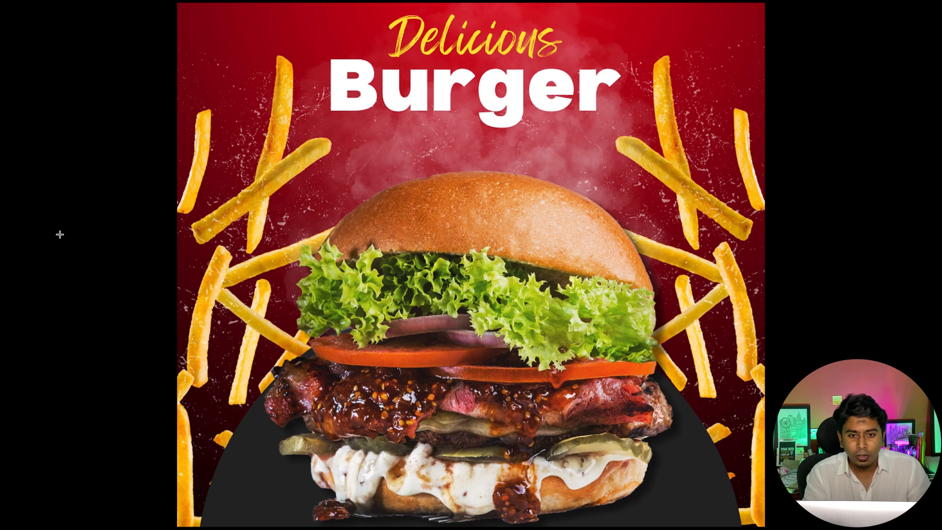